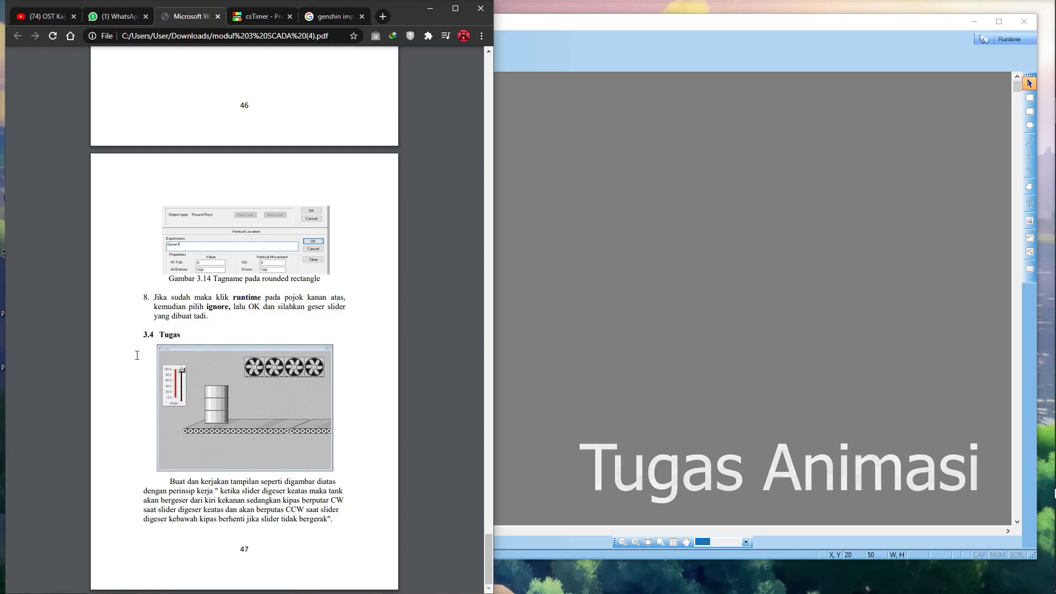
Examine the figure and instructions of the 3.4 Tugas assignment in the PDF, and return to InTouch WindowMaker.
mouse_move(438, 61)
left_click(456, 9)
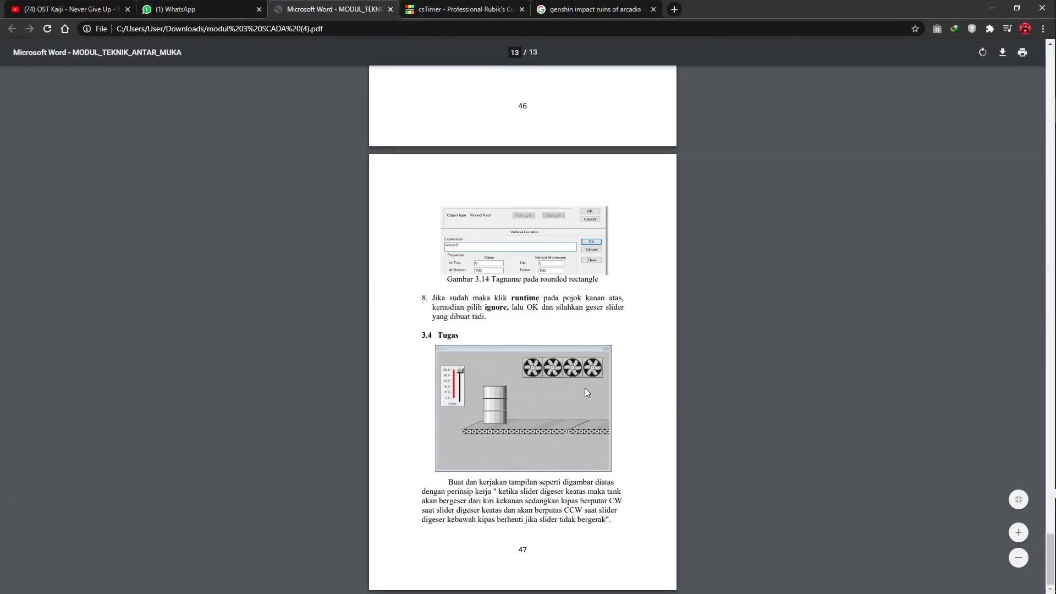
scroll(518, 404, "up", 6, "ctrl")
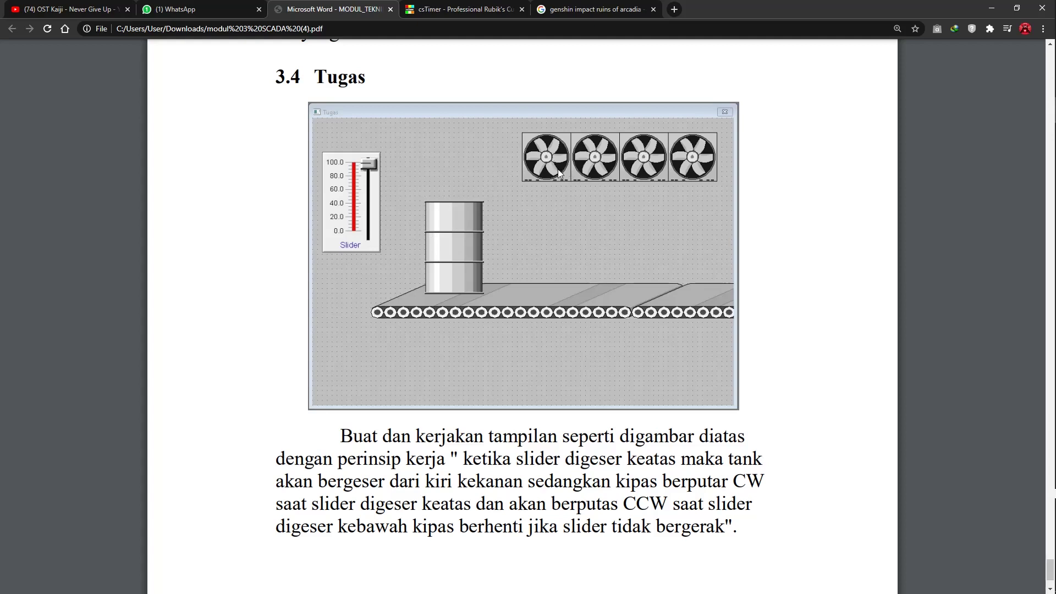
left_click(1017, 8)
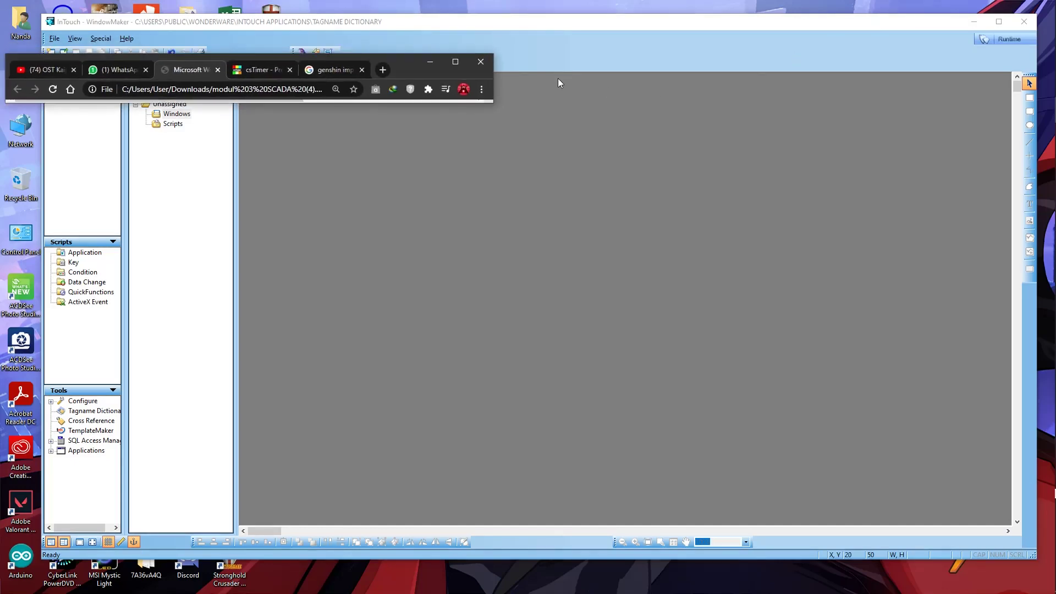
left_click(409, 52)
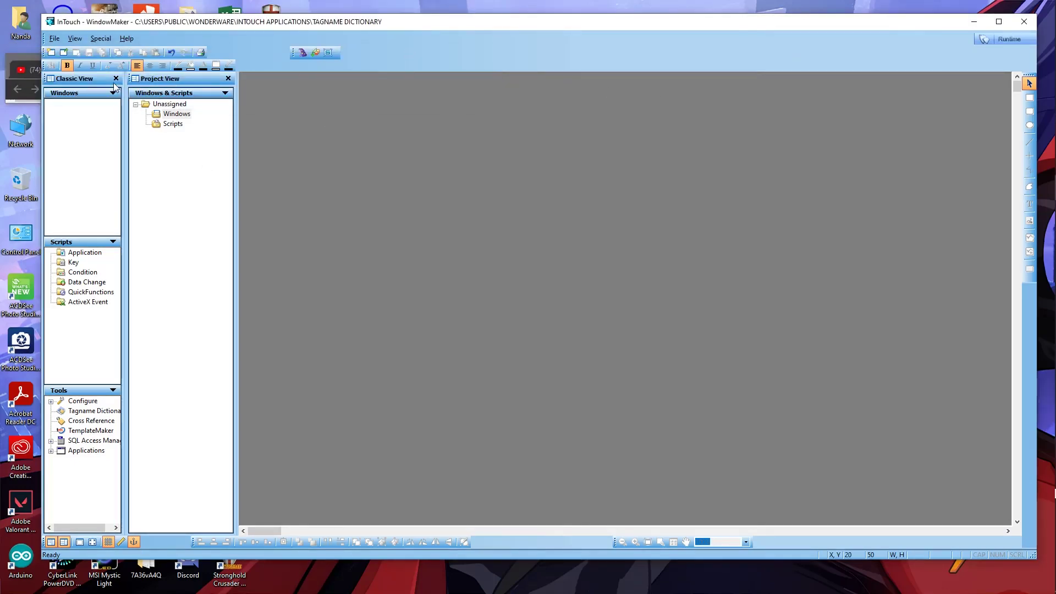
left_click(12, 61)
left_click_drag(198, 57, 200, 2)
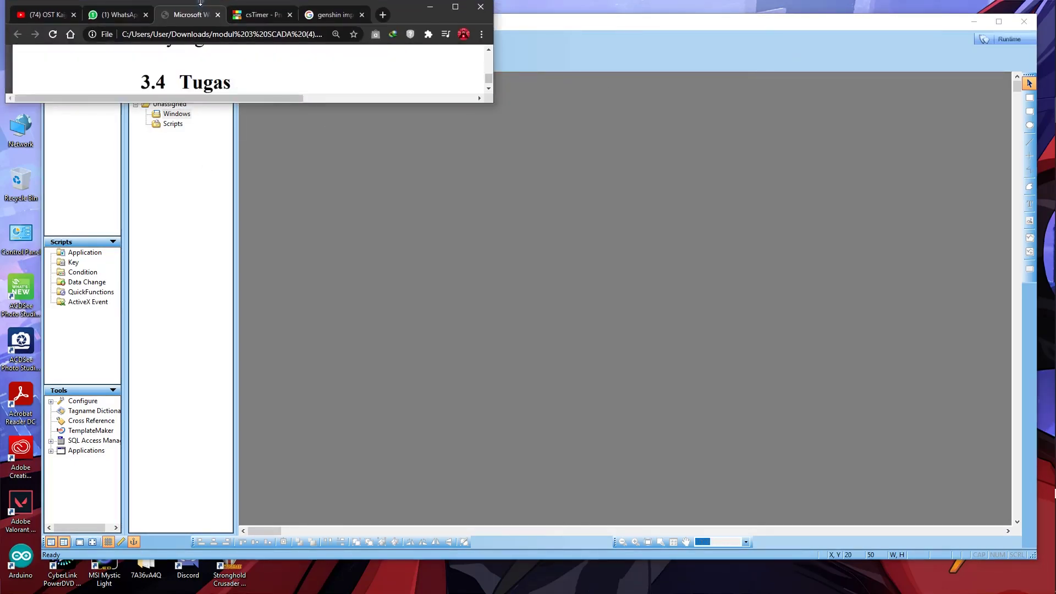
double_click(199, 1)
left_click(512, 47)
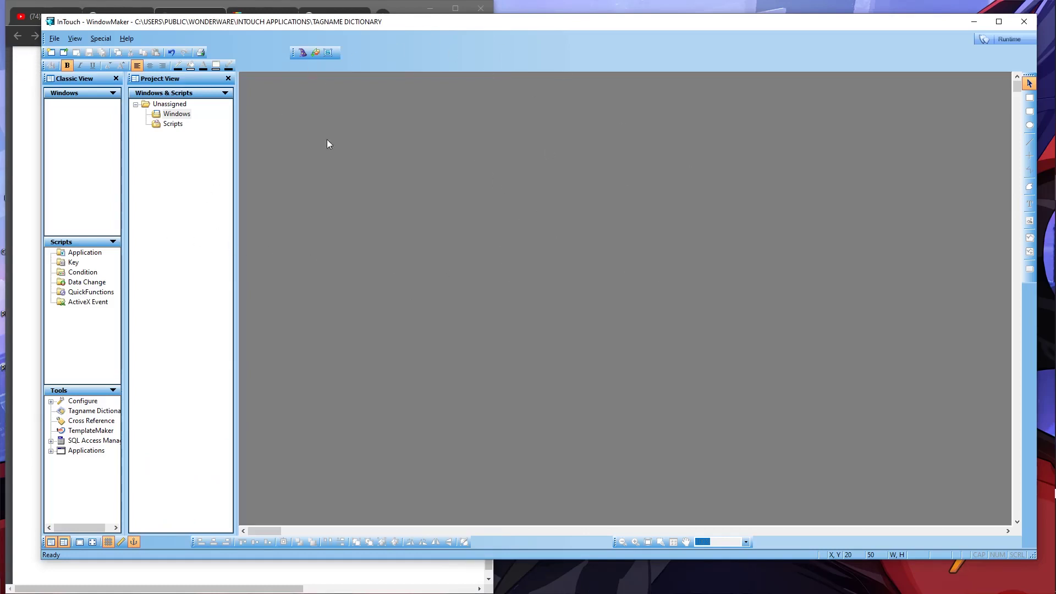
Create a new window named Tugas 3 and enlarge it to fill the workspace.
left_click(51, 53)
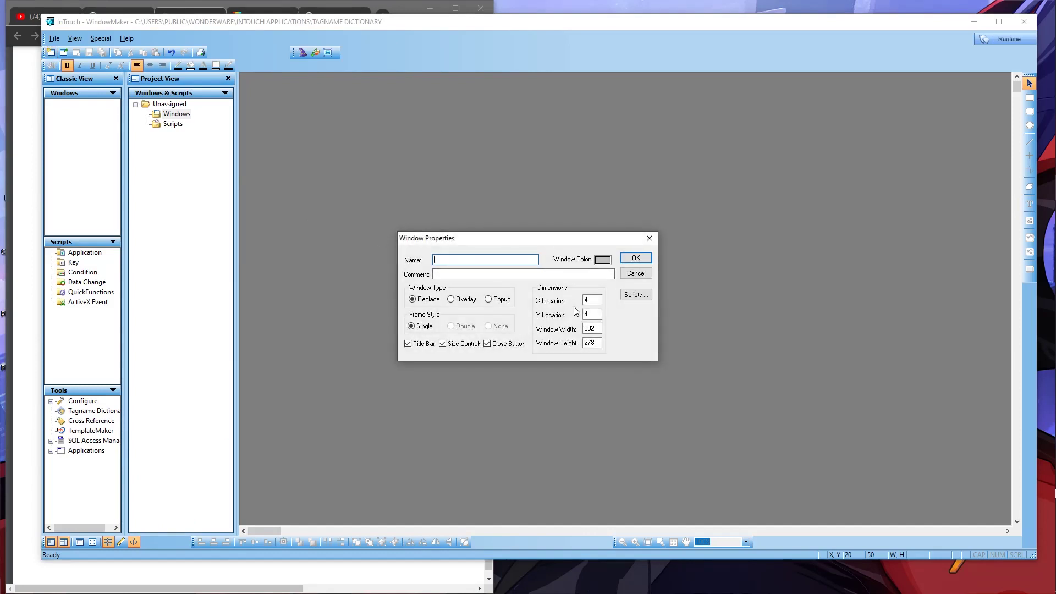
type("Tugas 3")
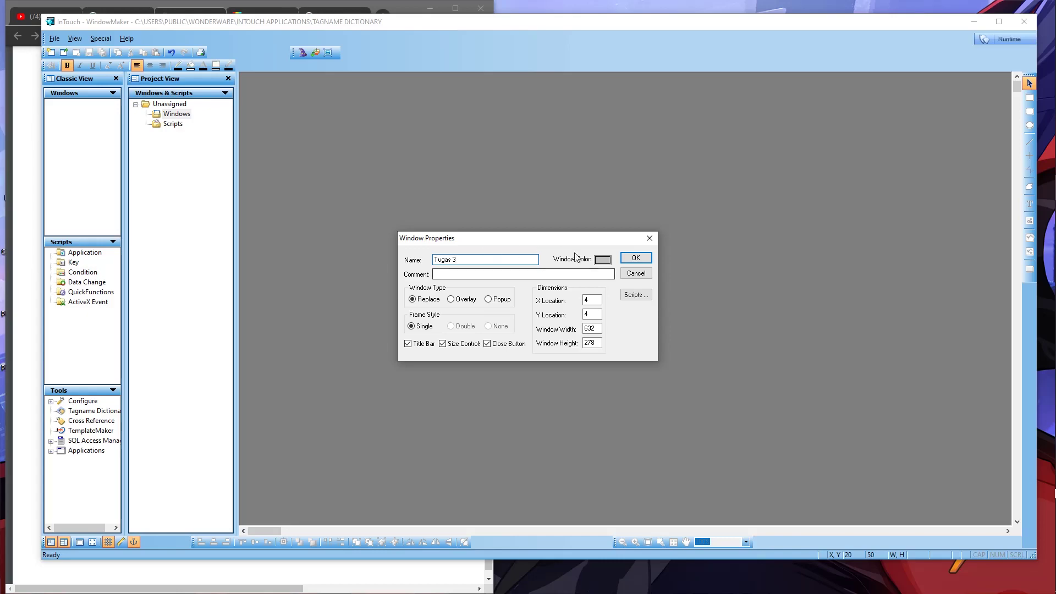
left_click(636, 258)
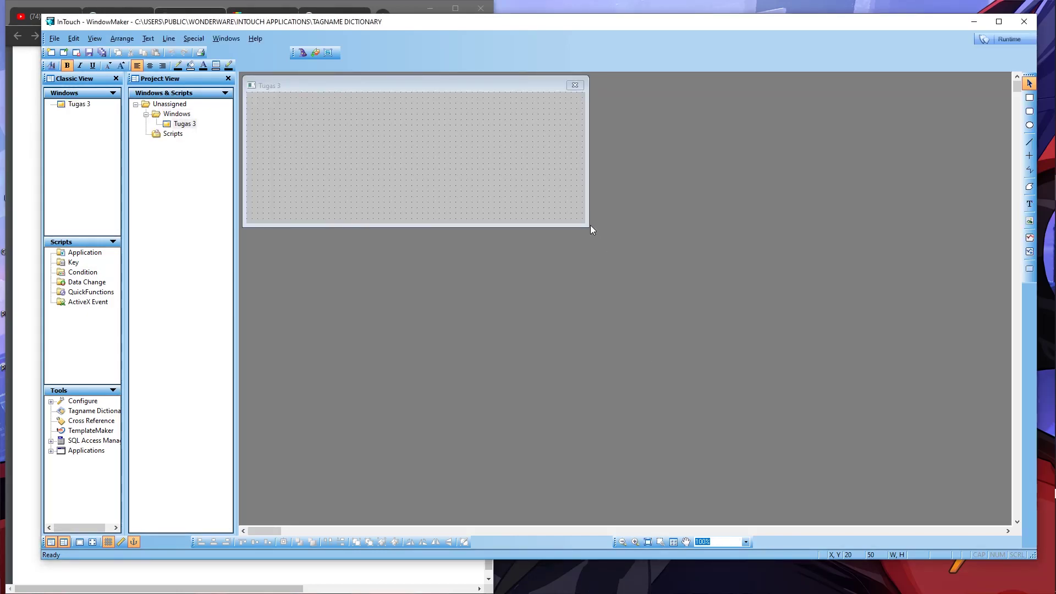
left_click_drag(590, 225, 1012, 527)
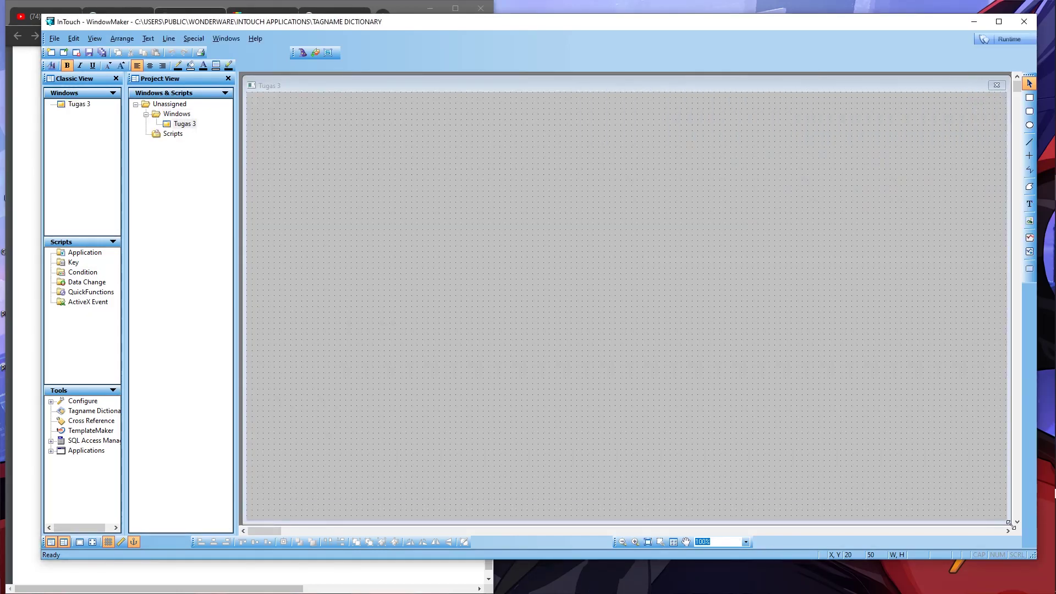
Check the layout in the assignment PDF and place a Vertical Slider wizard in the upper-left area of the Tugas 3 window in WindowMaker.
left_click(29, 177)
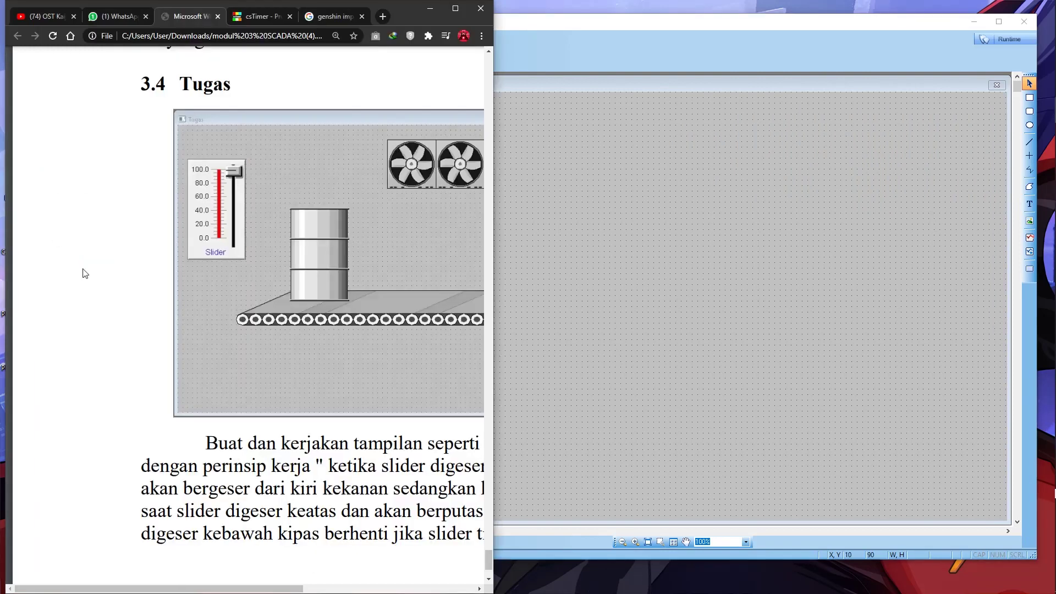
scroll(348, 257, "down", 3)
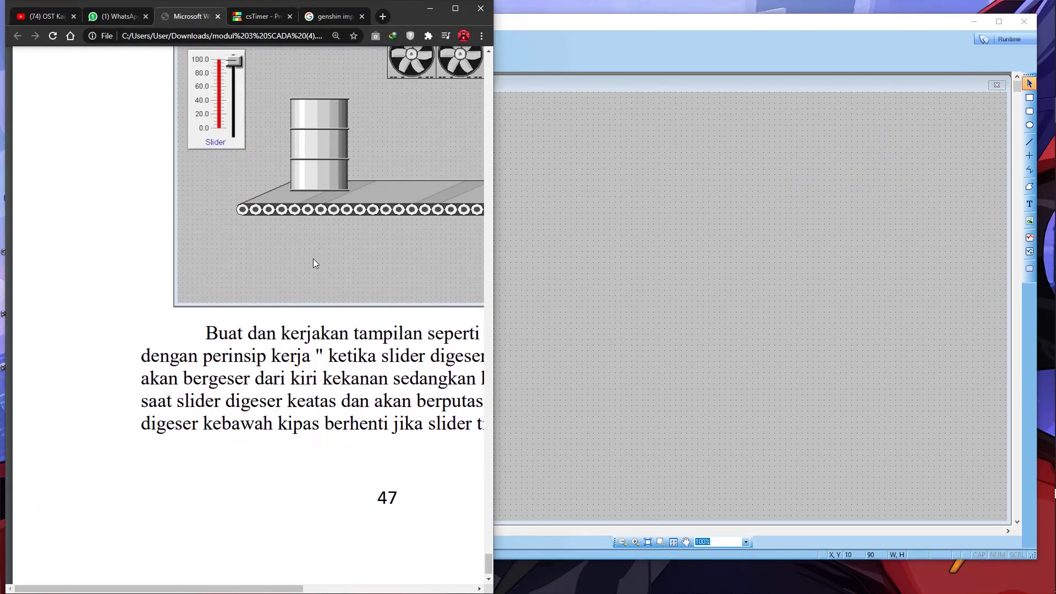
scroll(312, 259, "down", 5, "ctrl")
scroll(313, 259, "up", 4, "ctrl")
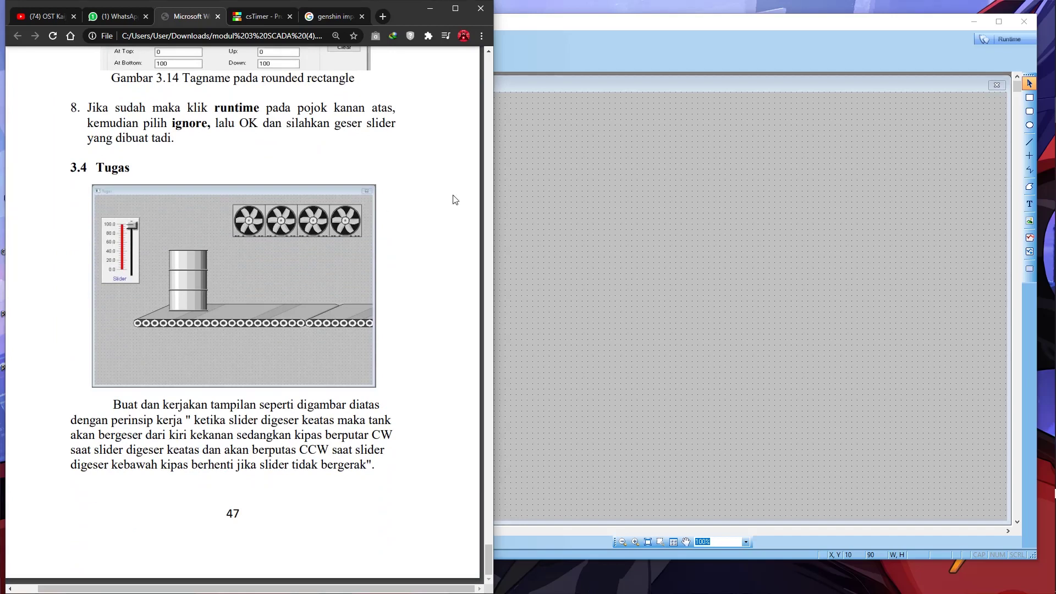
left_click(563, 169)
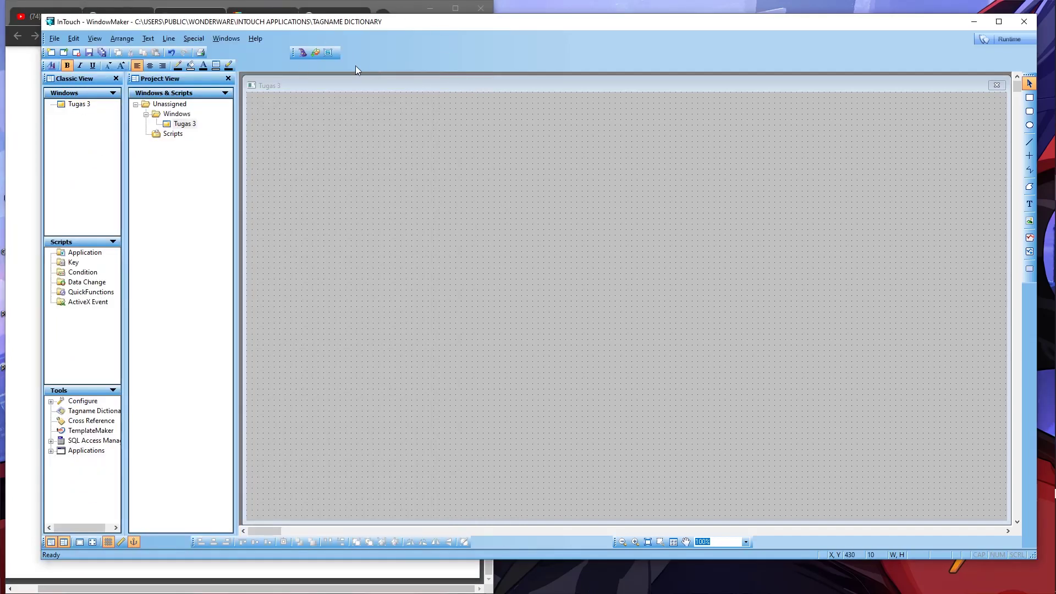
left_click(304, 54)
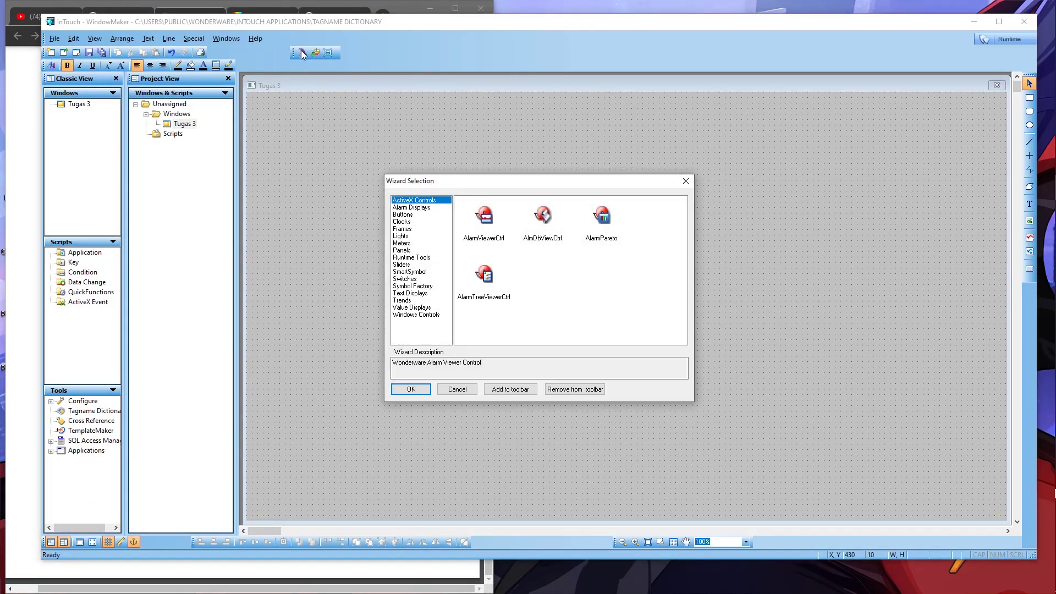
left_click(436, 270)
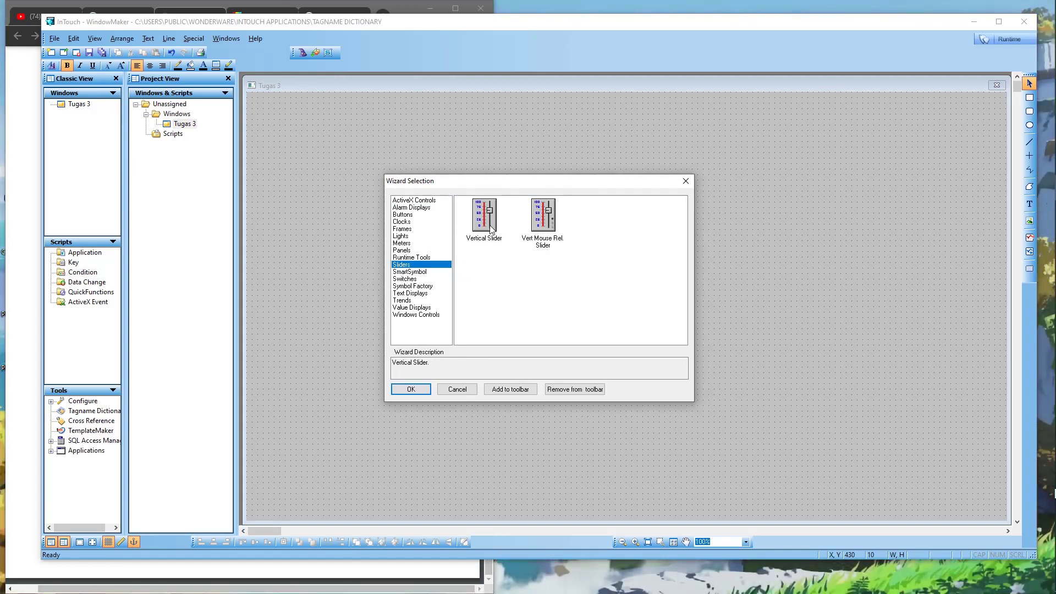
double_click(491, 230)
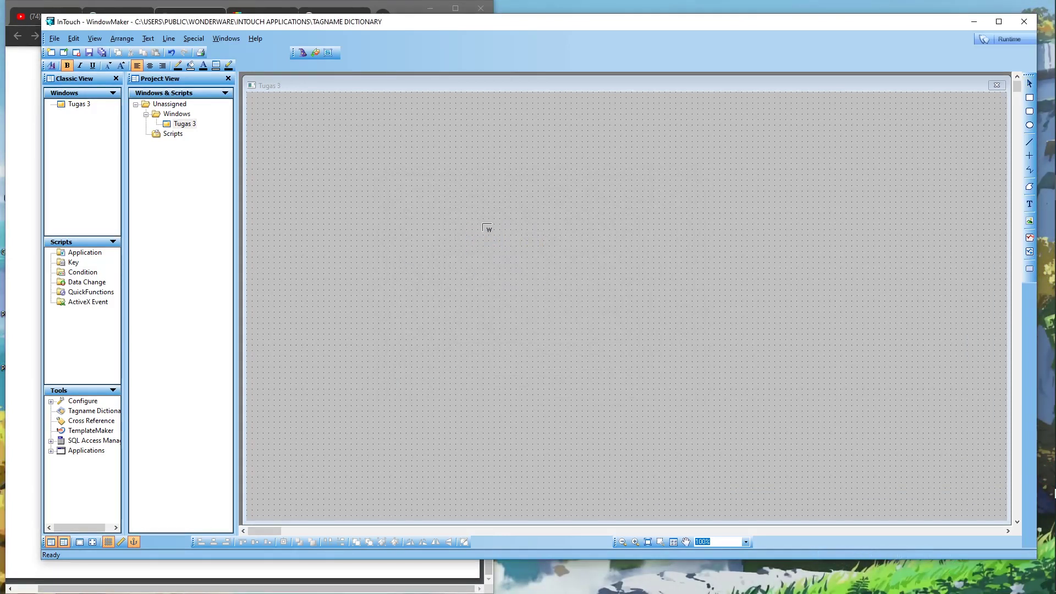
left_click(358, 197)
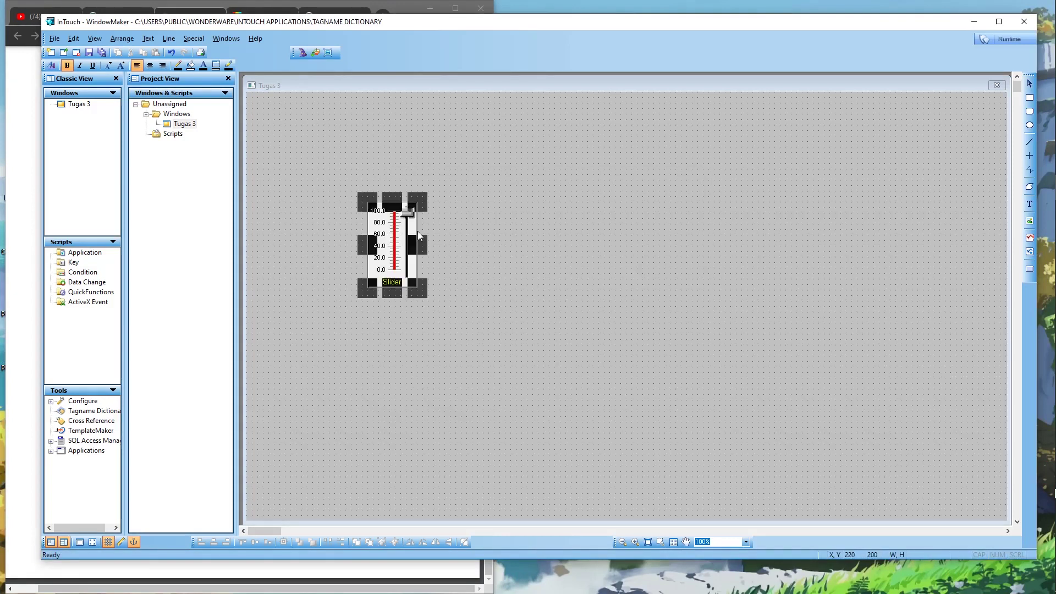
left_click(445, 244)
left_click_drag(388, 245, 388, 230)
left_click(462, 237)
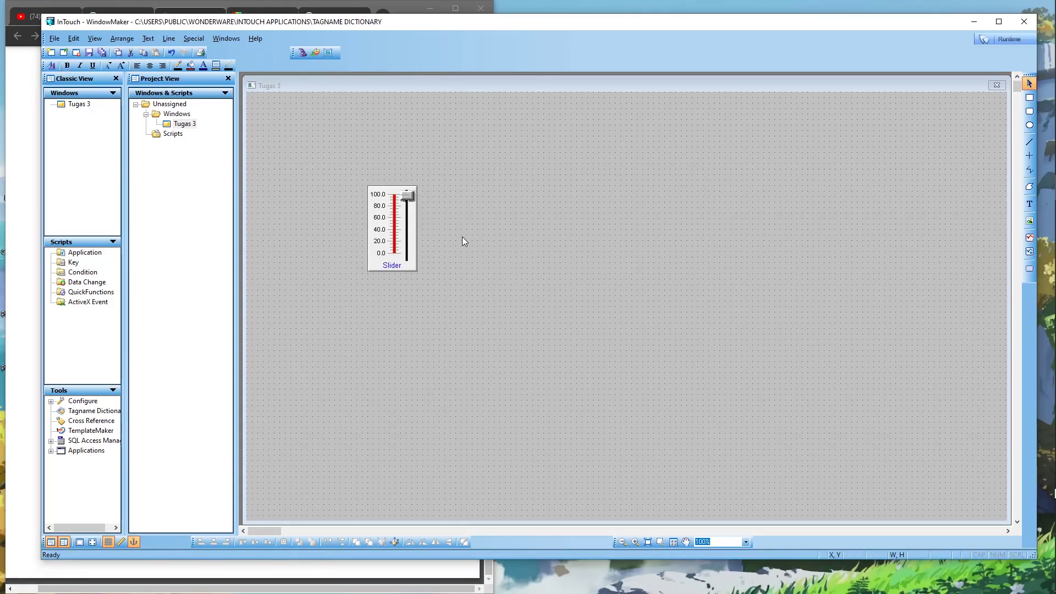
Set the slider's tagname to geser1 and open the definition of that new tag.
double_click(395, 263)
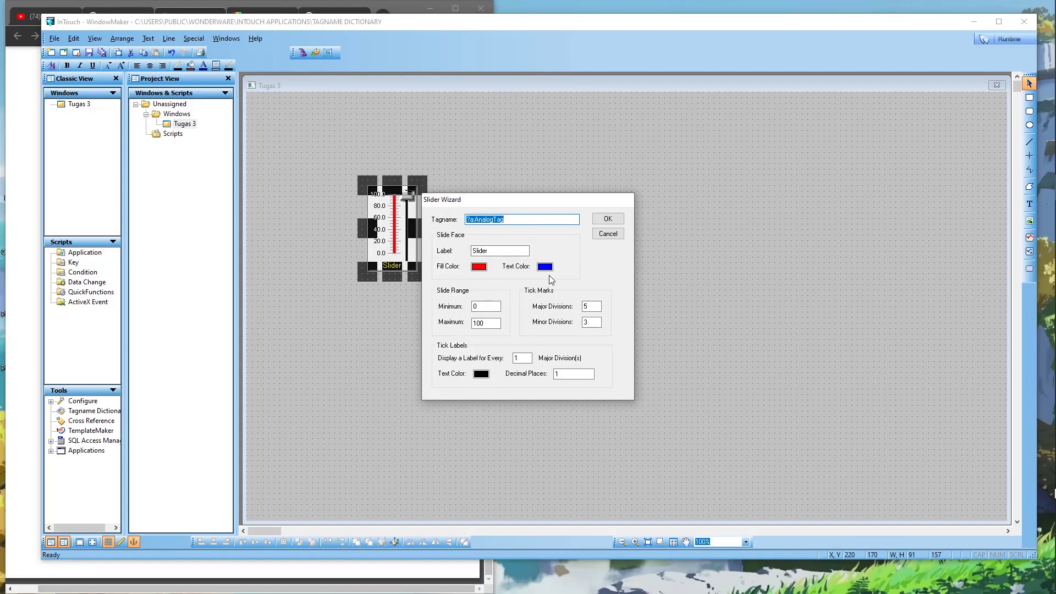
type("geser1")
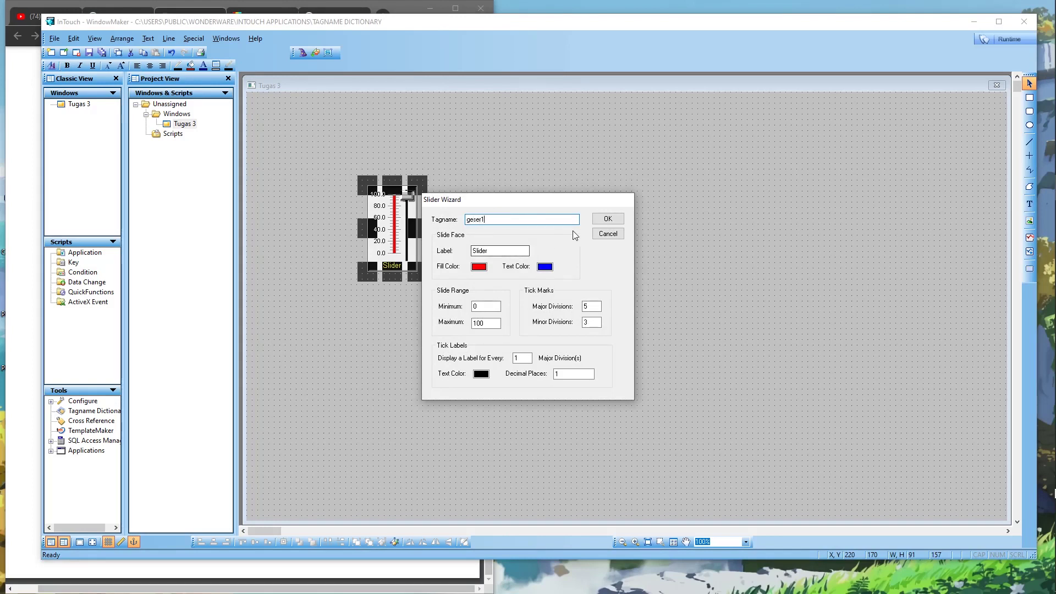
left_click(606, 220)
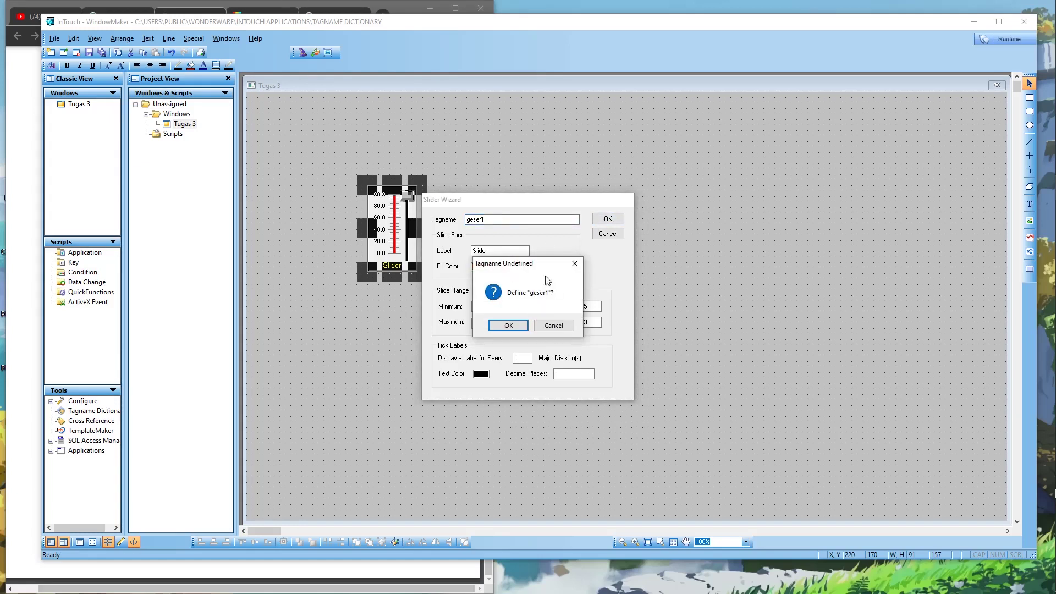
left_click(508, 325)
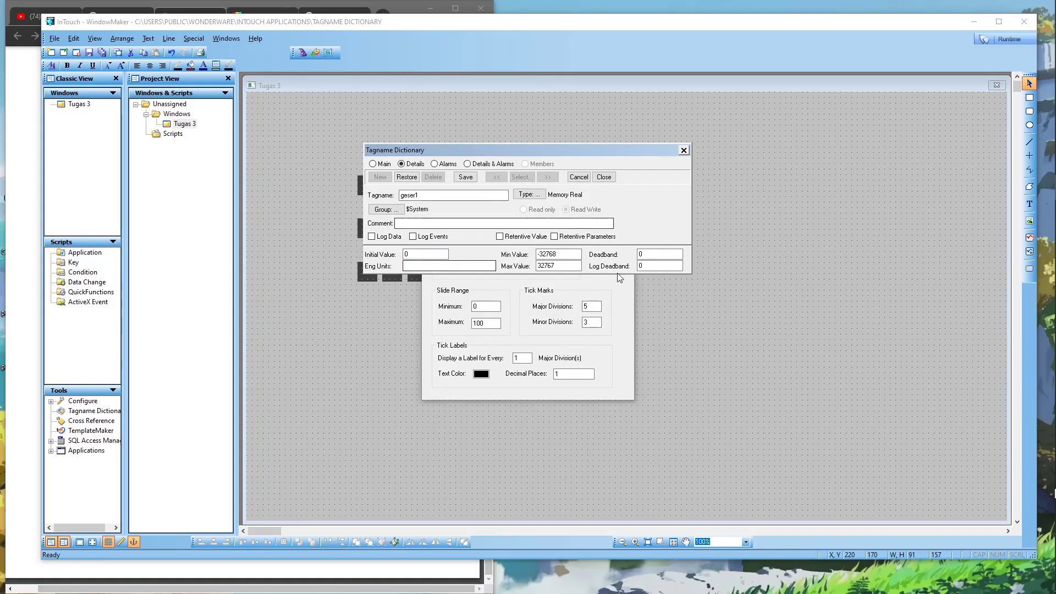
Define the geser1 tag as Memory Integer with a min value of 0 and a max value of 100, and save it.
left_click_drag(561, 254, 507, 254)
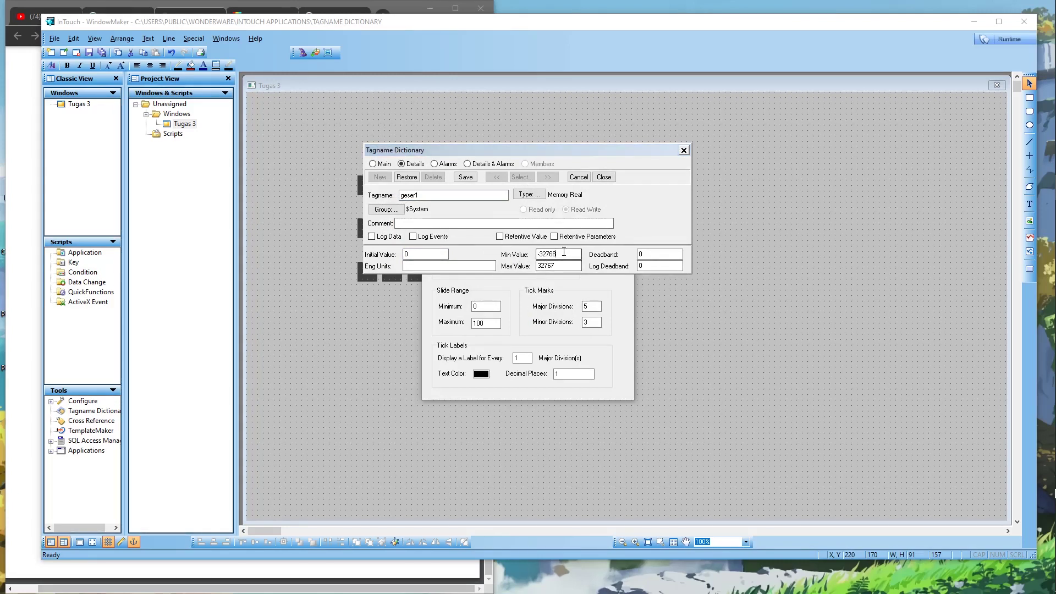
type("0")
double_click(549, 268)
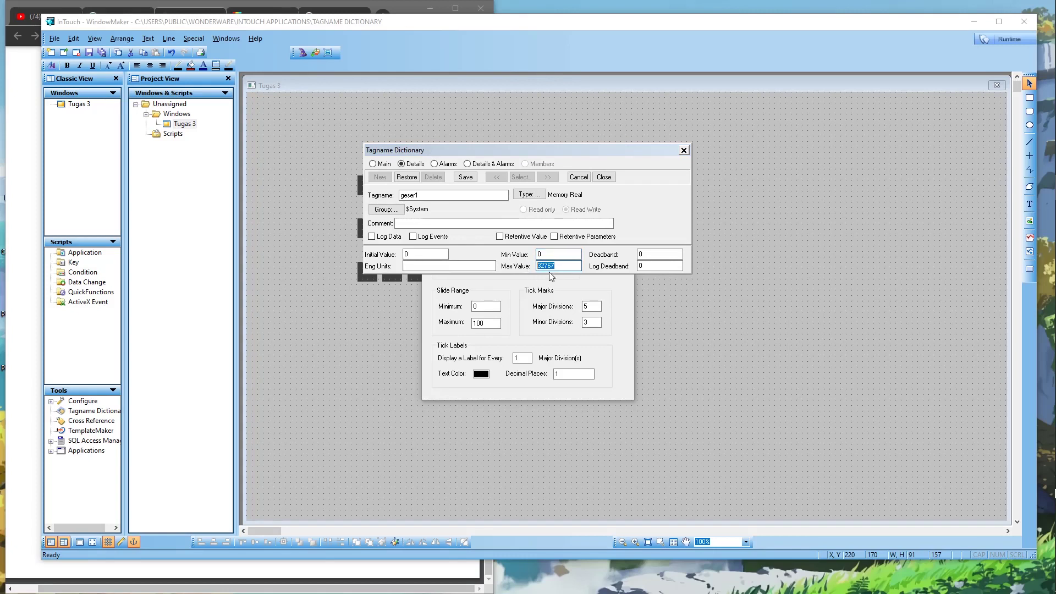
type("100")
left_click(530, 195)
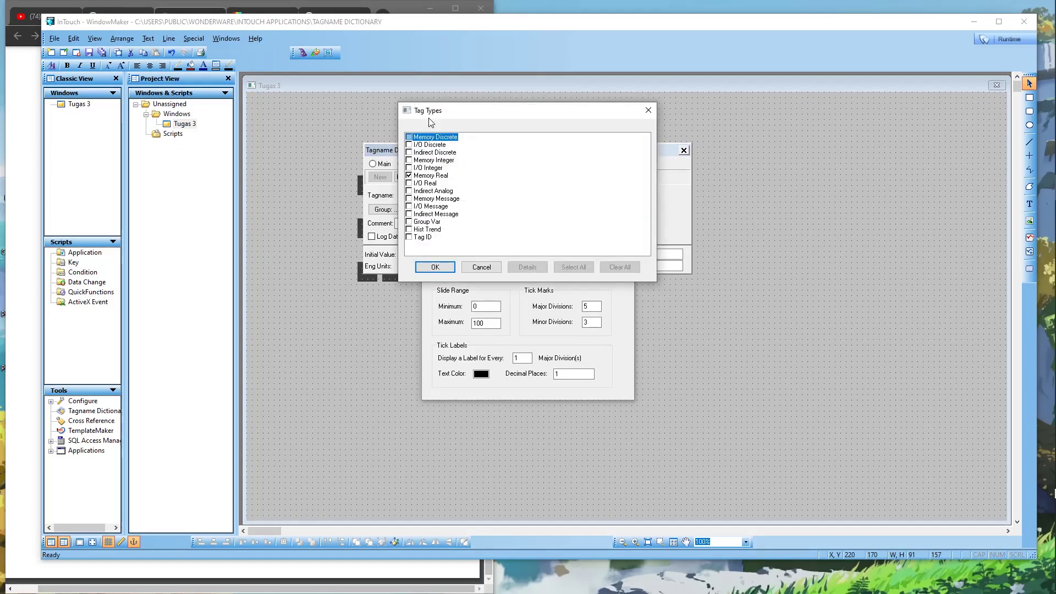
left_click(410, 160)
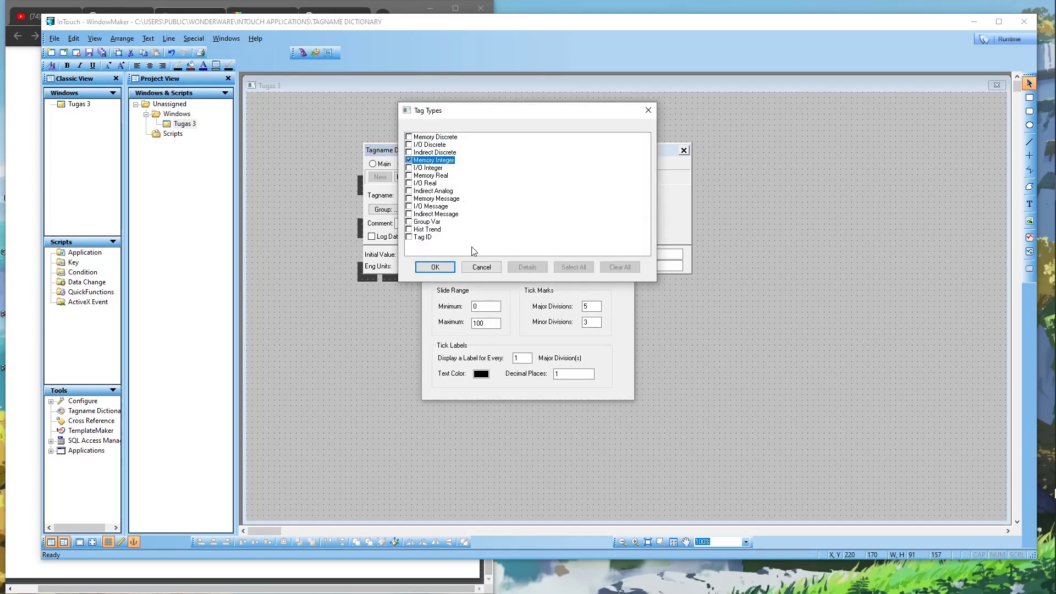
left_click(438, 268)
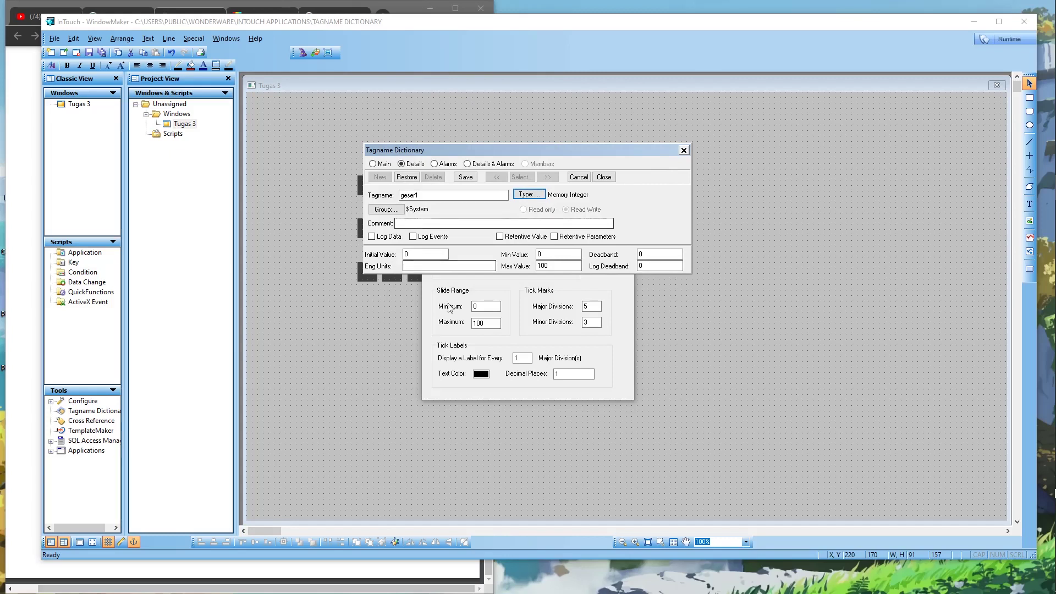
left_click(465, 178)
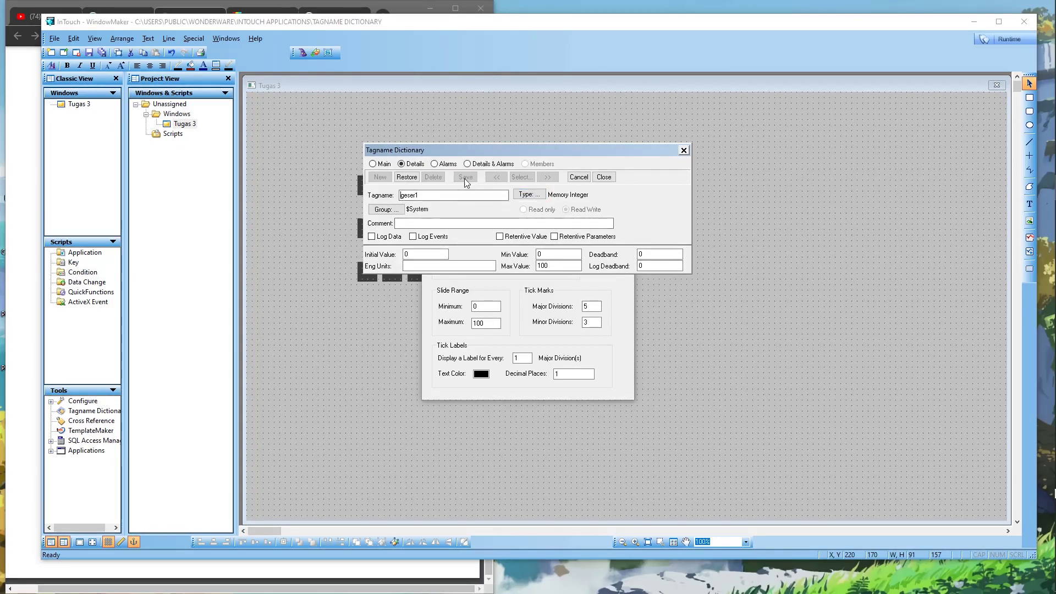
left_click(604, 177)
left_click(589, 185)
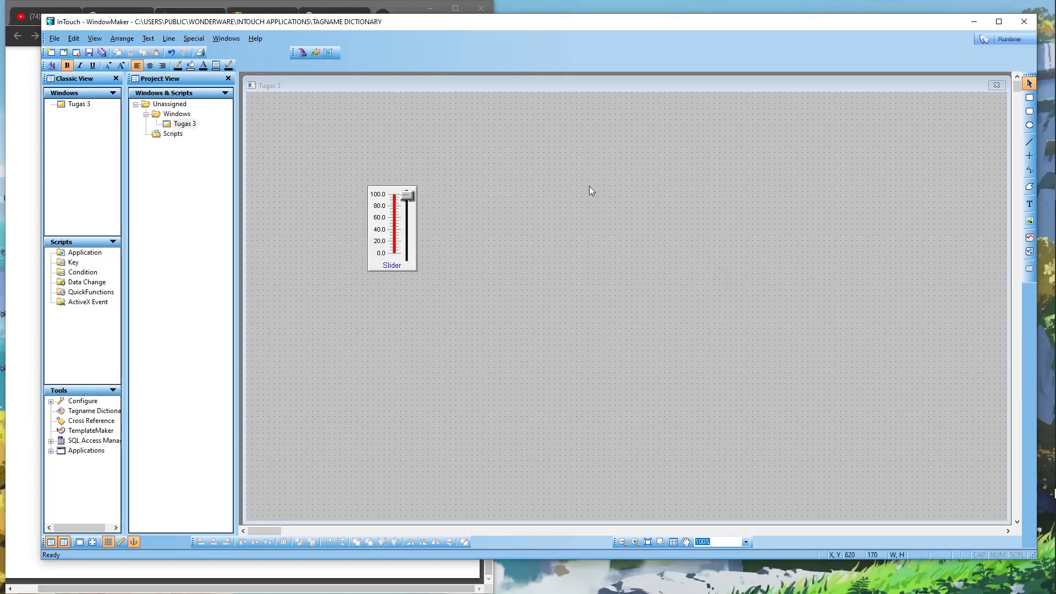
Check the layout in the assignment PDF, and place a Symbol Factory wizard in the Tugas 3 window to the right of the slider.
left_click(34, 203)
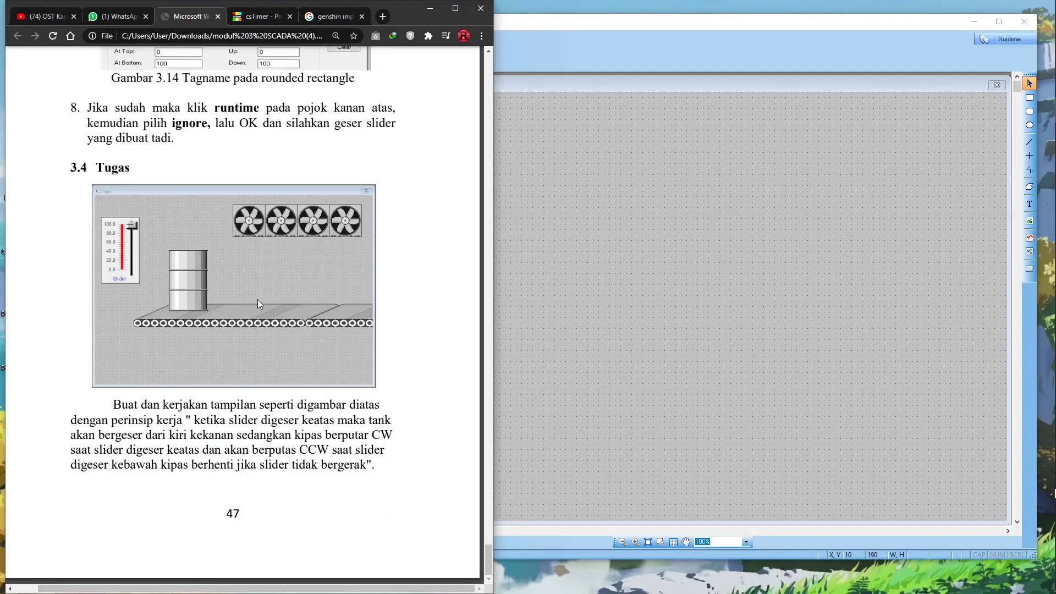
left_click(616, 219)
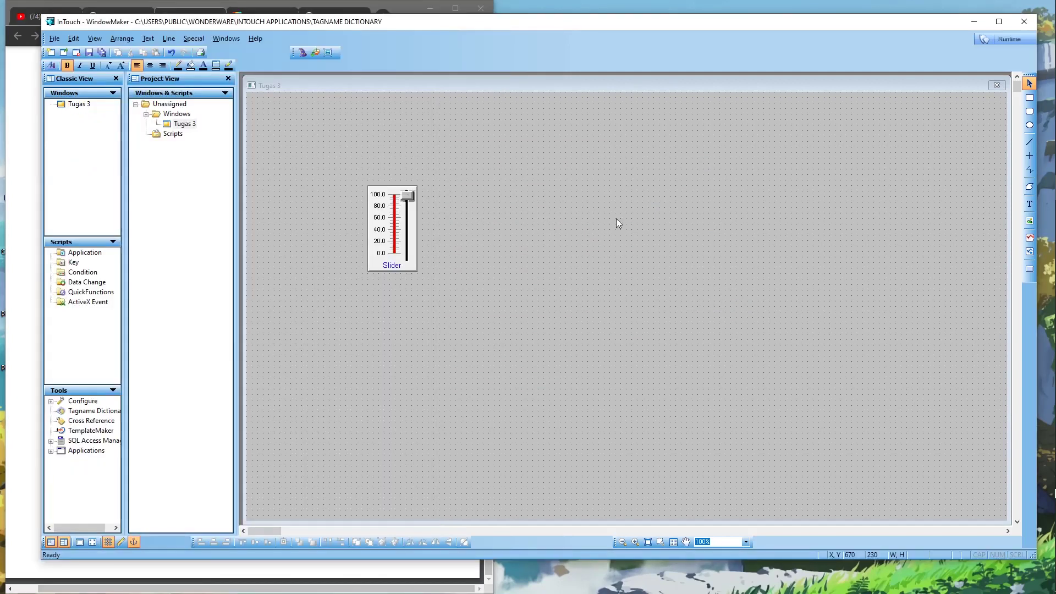
left_click(303, 53)
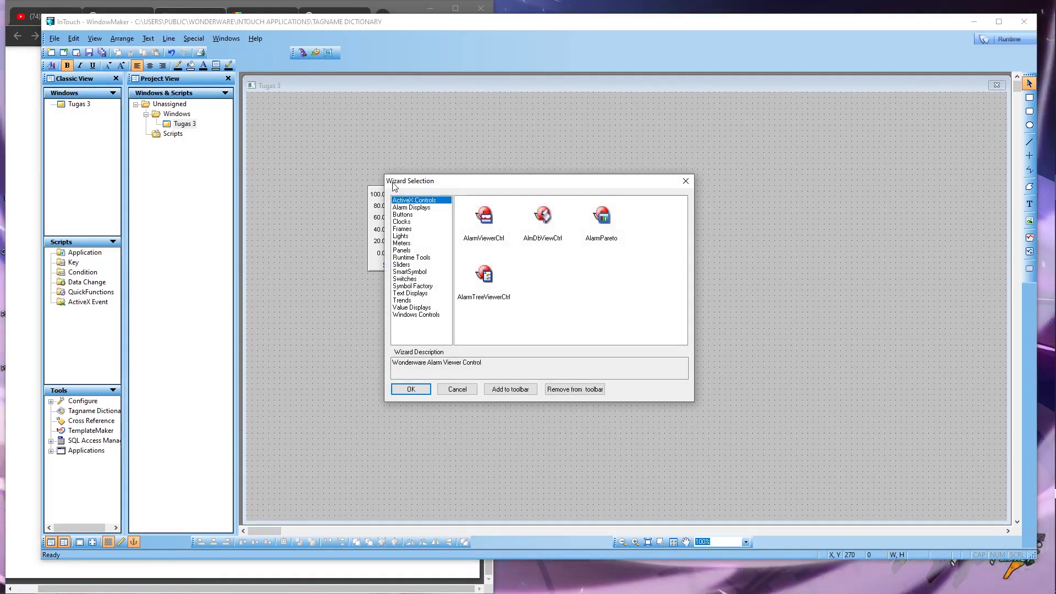
left_click(418, 287)
left_click(484, 216)
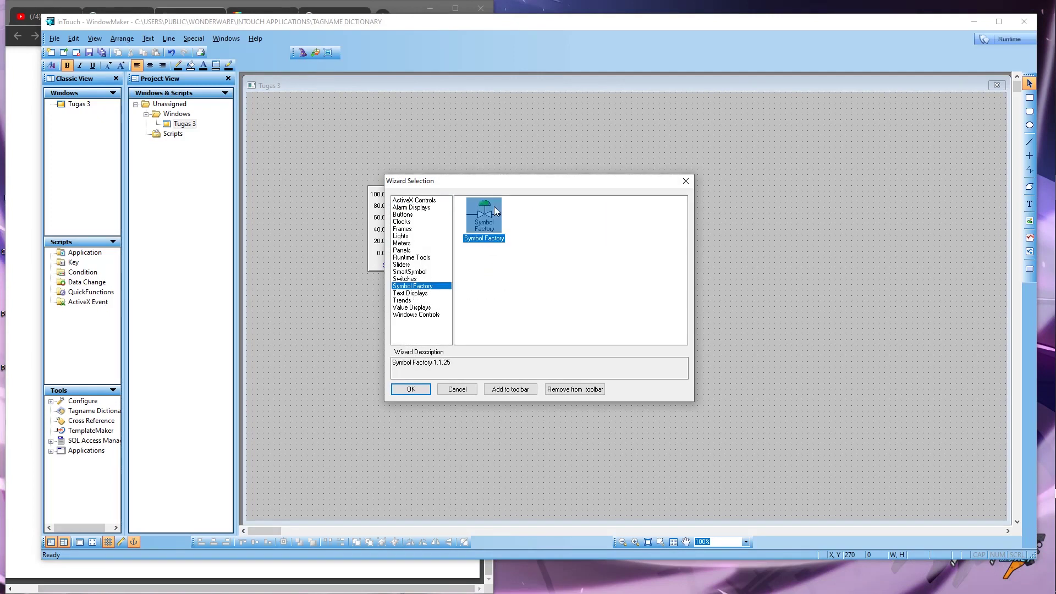
left_click(421, 390)
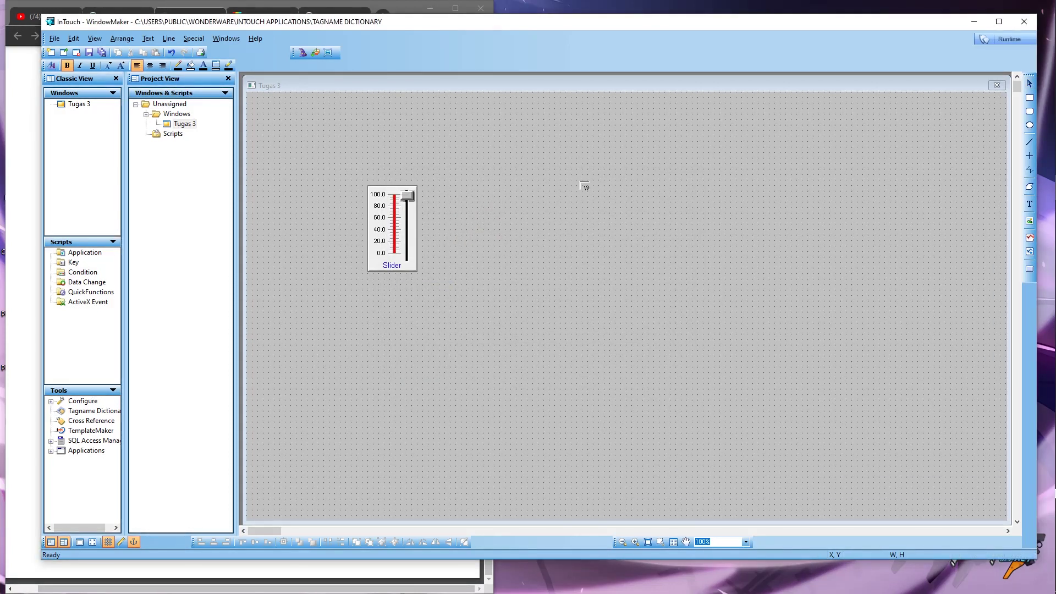
left_click(543, 199)
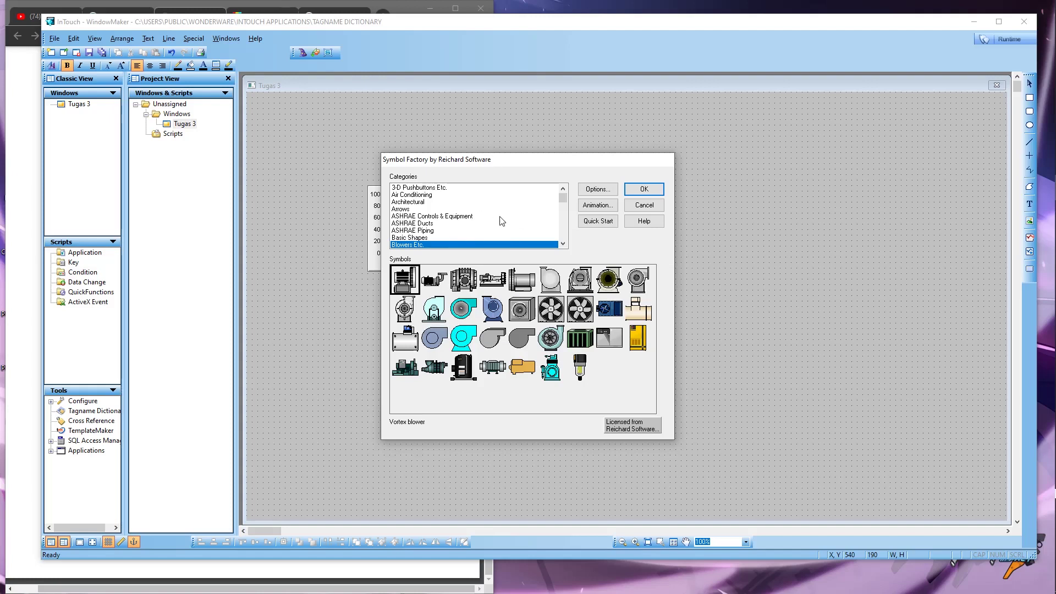
Insert the Barrel symbol from the Tanks category, enlarge it to about 99 by 151, and position it lower, to the right of the slider.
key("t")
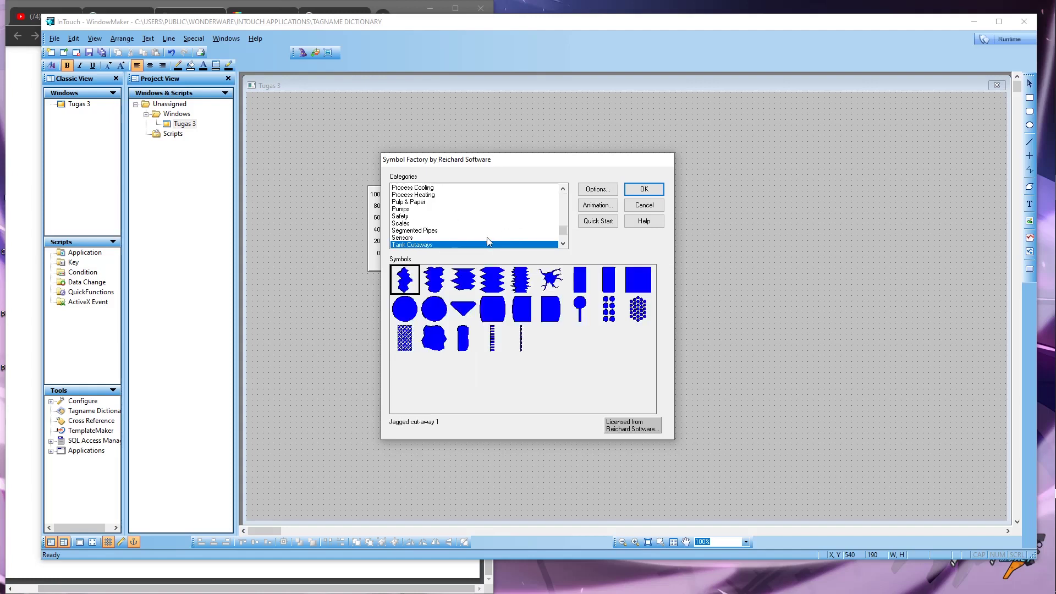
scroll(487, 241, "down", 1)
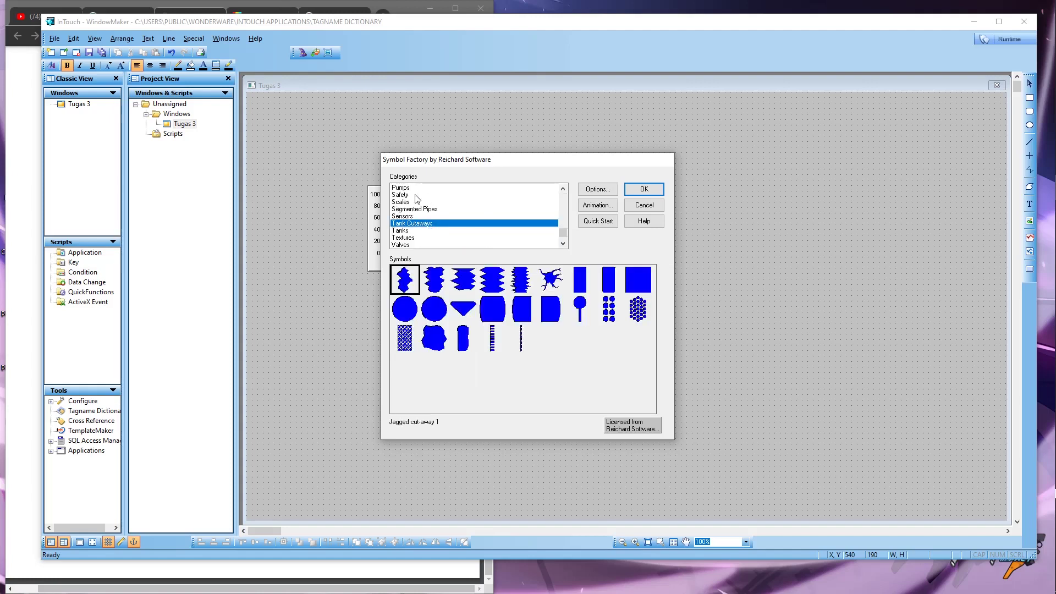
left_click(406, 231)
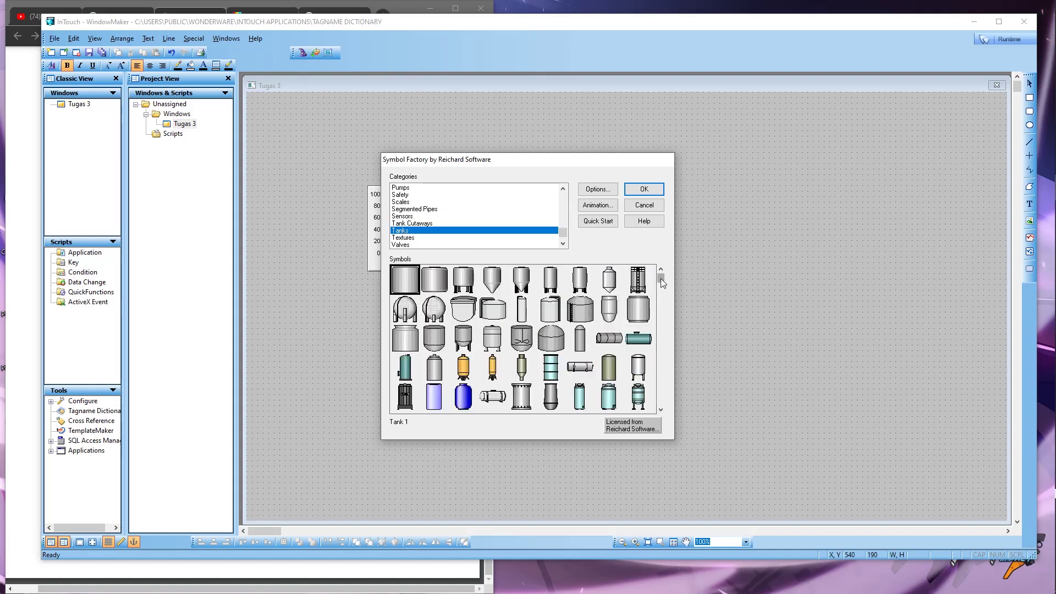
left_click_drag(661, 279, 661, 299)
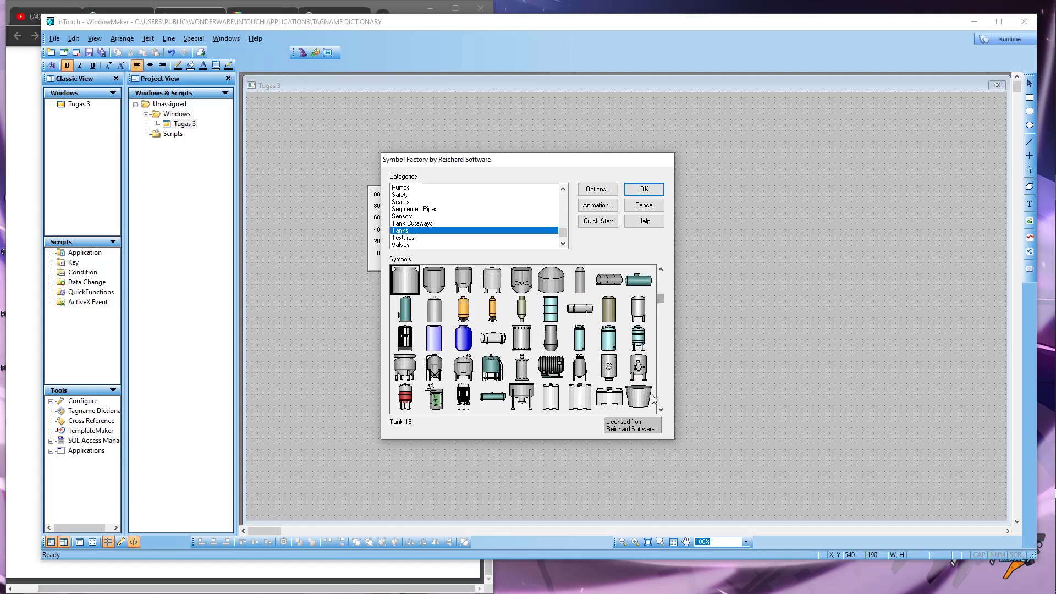
left_click(660, 410)
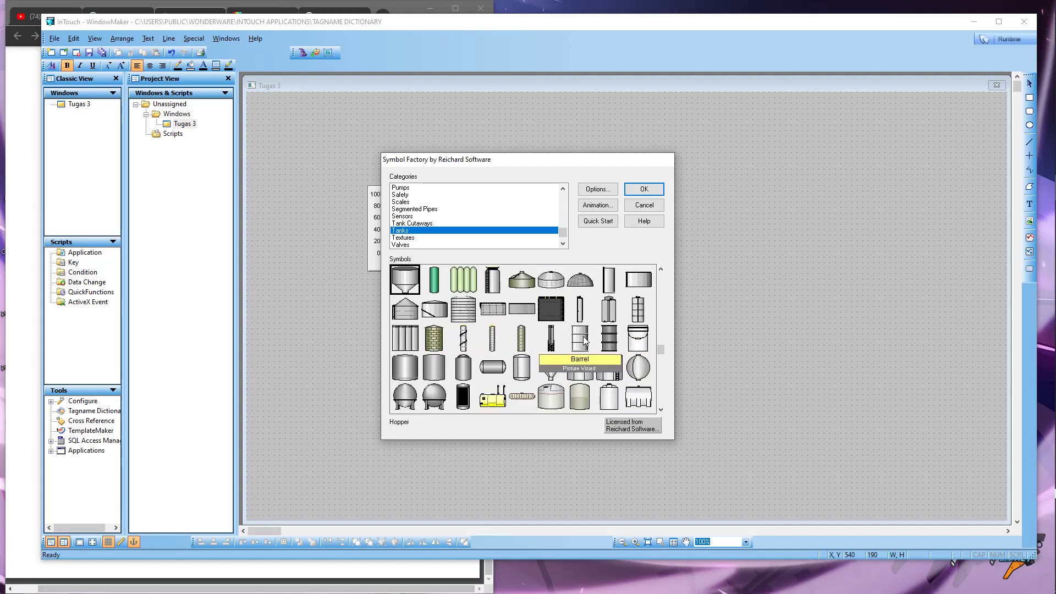
double_click(584, 340)
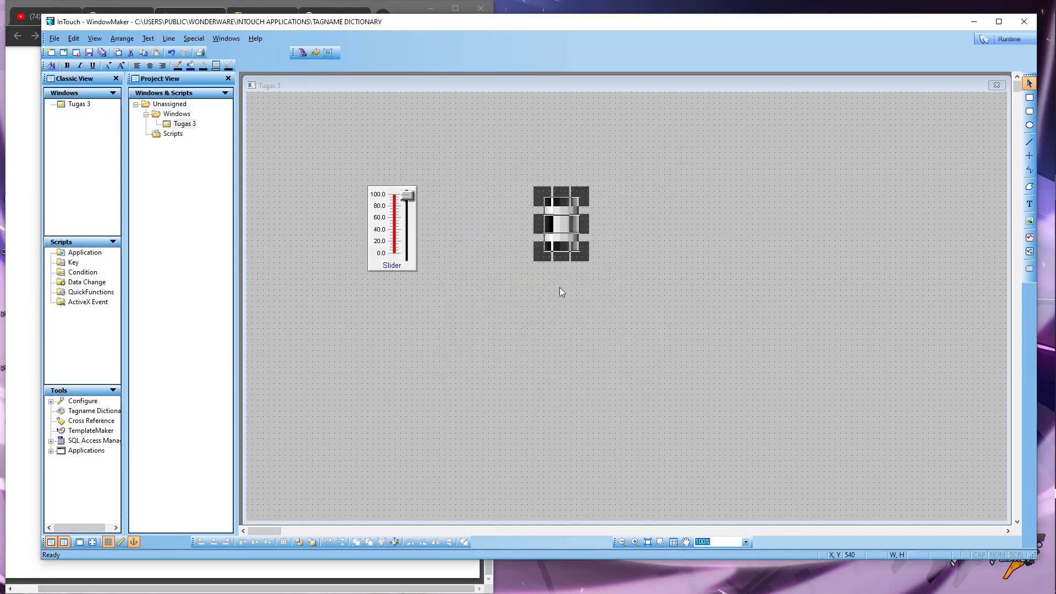
left_click_drag(581, 252, 514, 308)
left_click(615, 297)
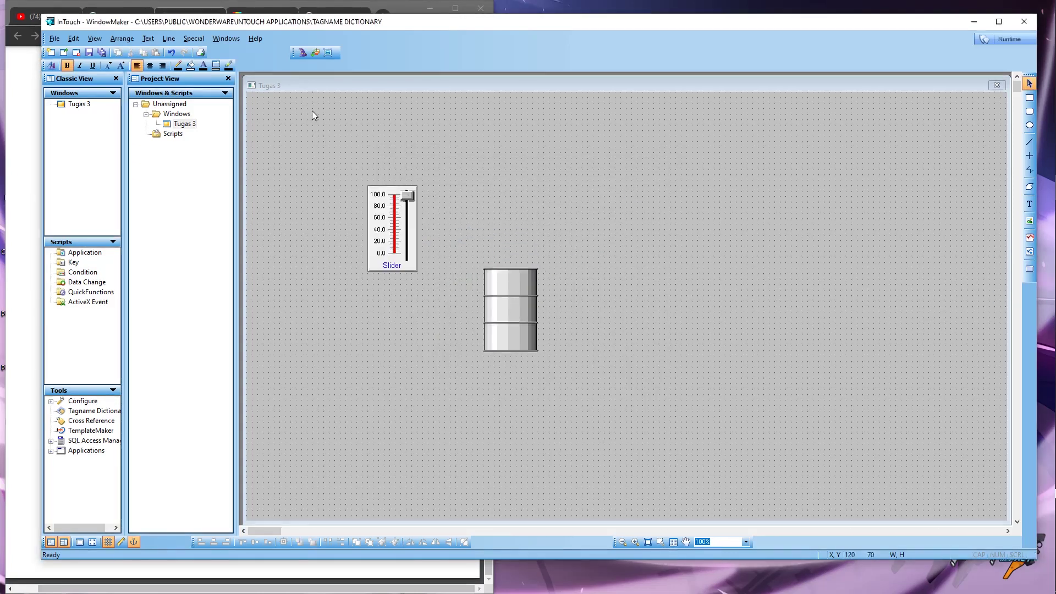
Insert the Symbol Factory symbol Horizontal conveyor with perspective from the Conveyors, Misc. category just above the barrel.
left_click(303, 54)
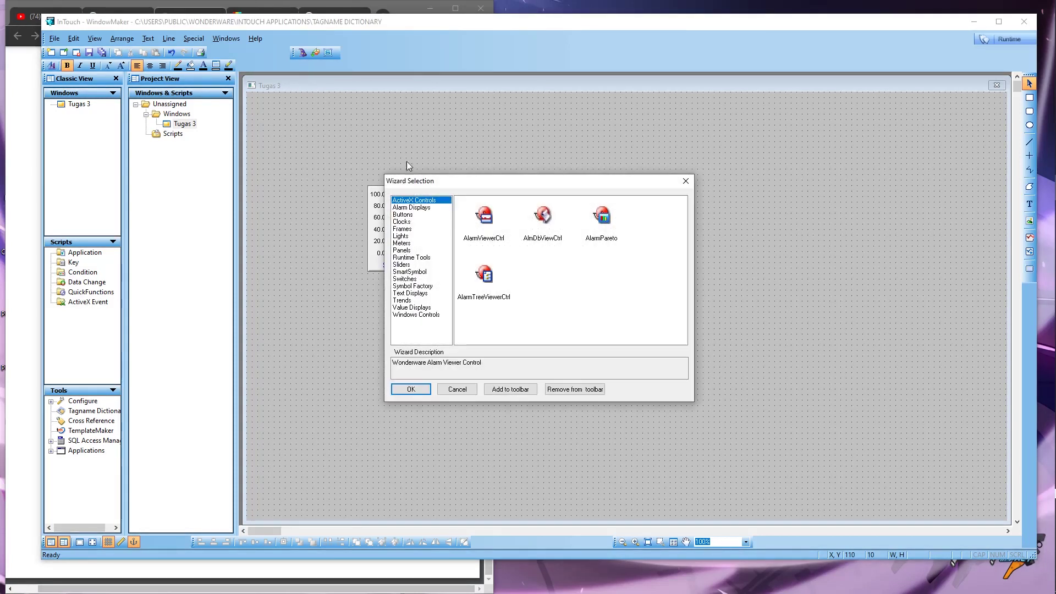
left_click(428, 287)
left_click(411, 389)
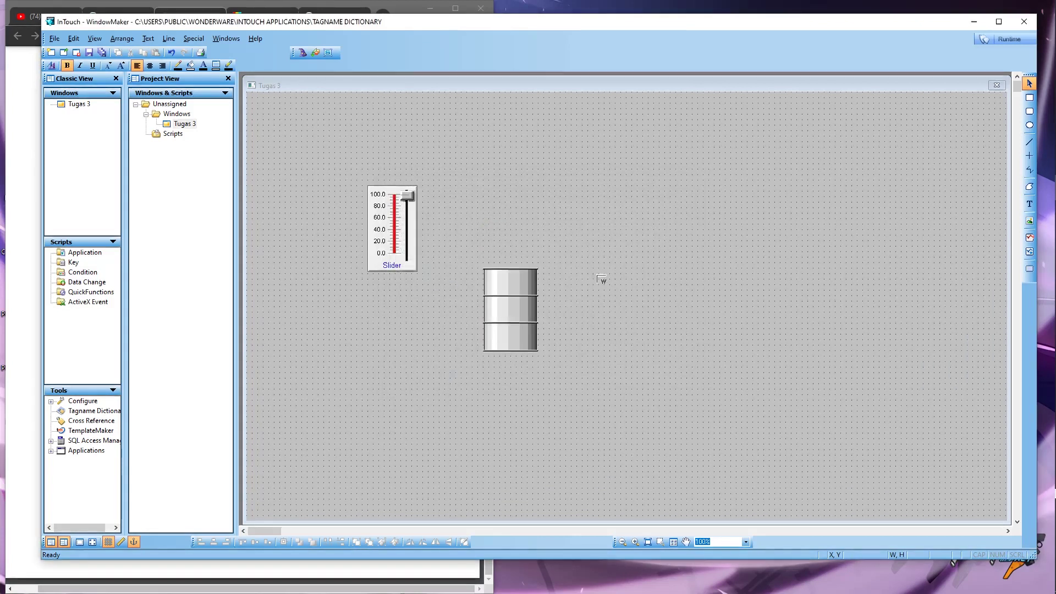
left_click(530, 239)
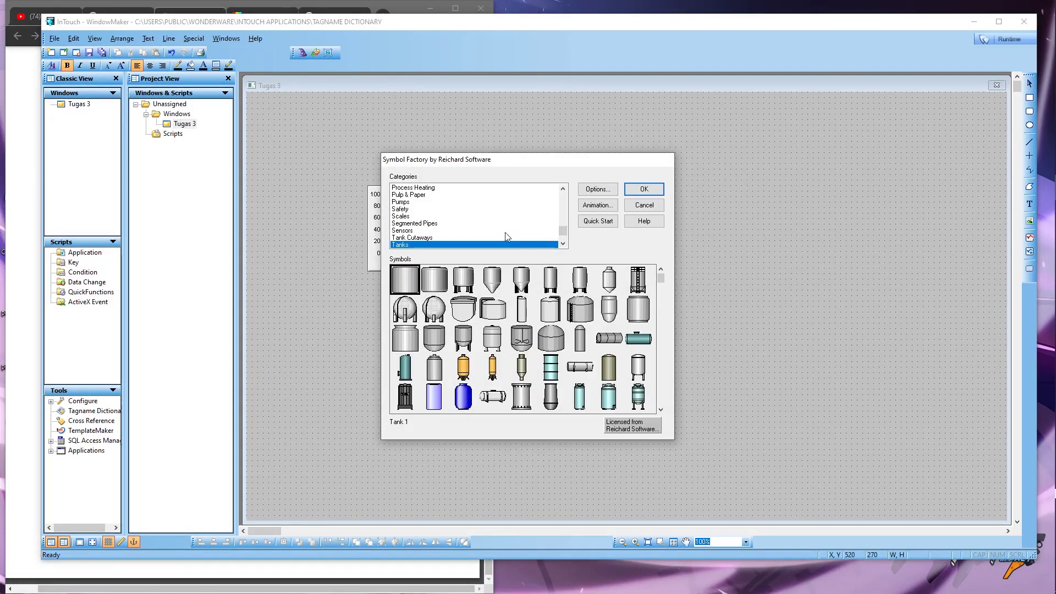
key("c")
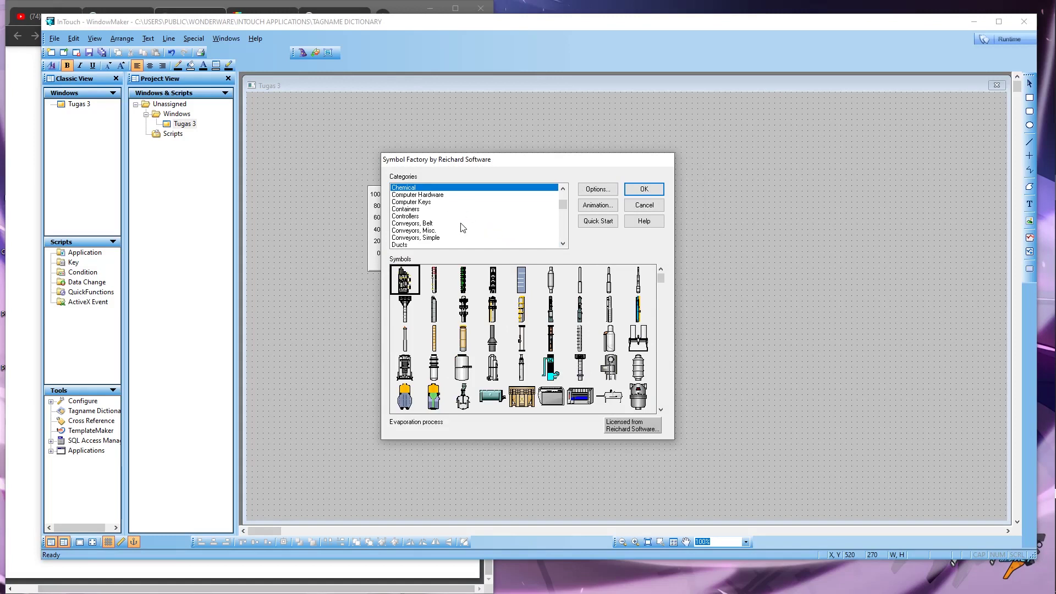
left_click(429, 231)
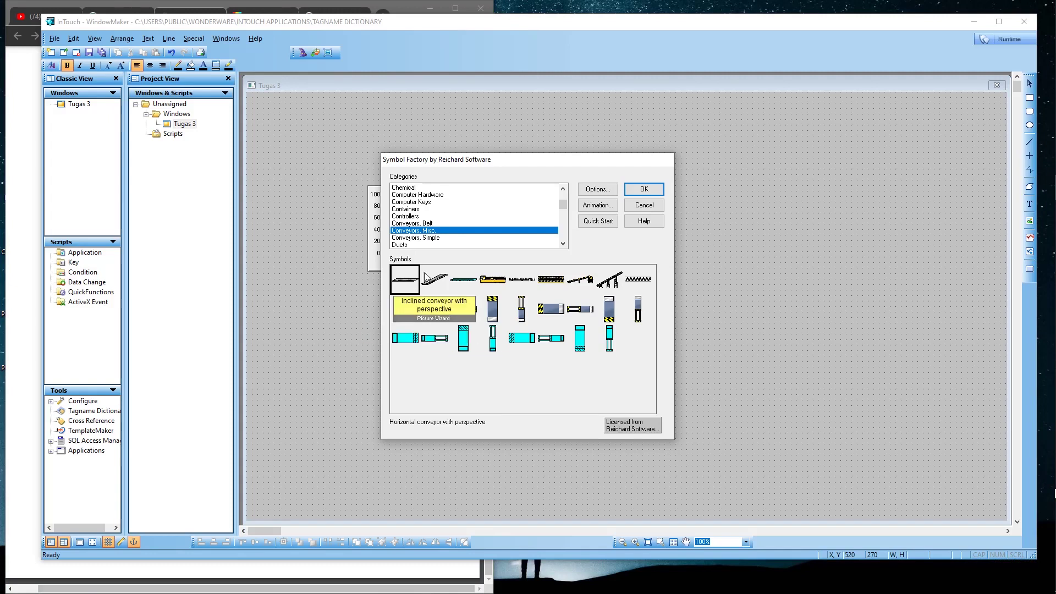
double_click(405, 279)
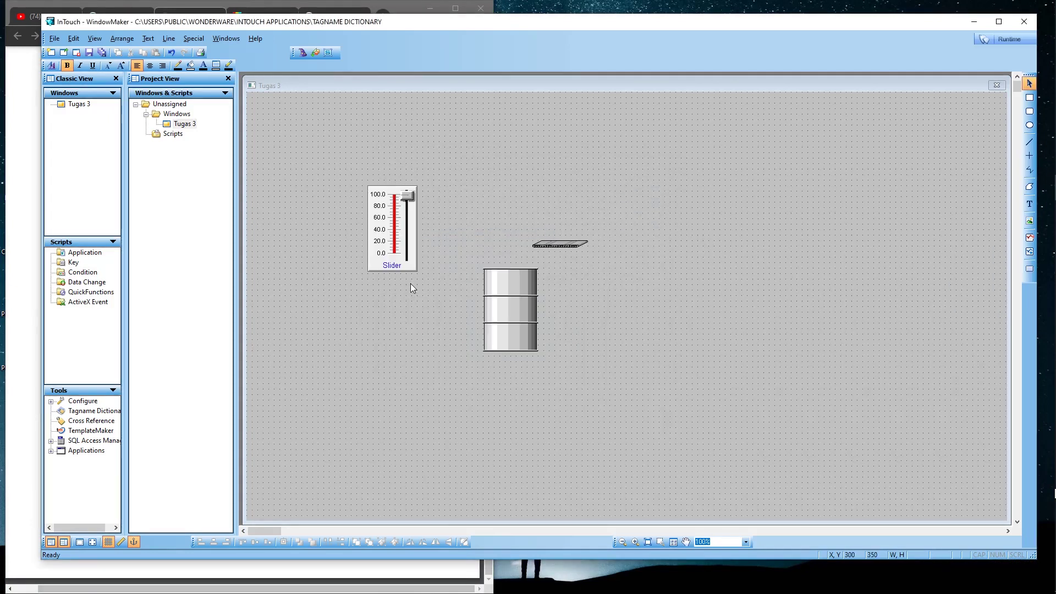
Enlarge the conveyor to about 491 by 61 and move it to the foot of the barrel.
left_click(558, 243)
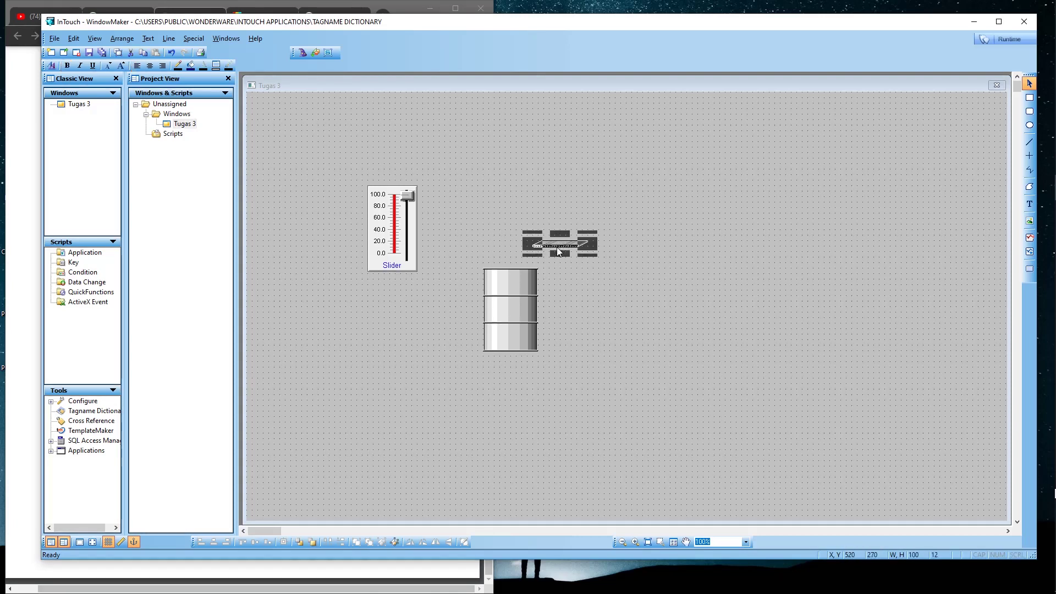
left_click_drag(587, 254, 708, 301)
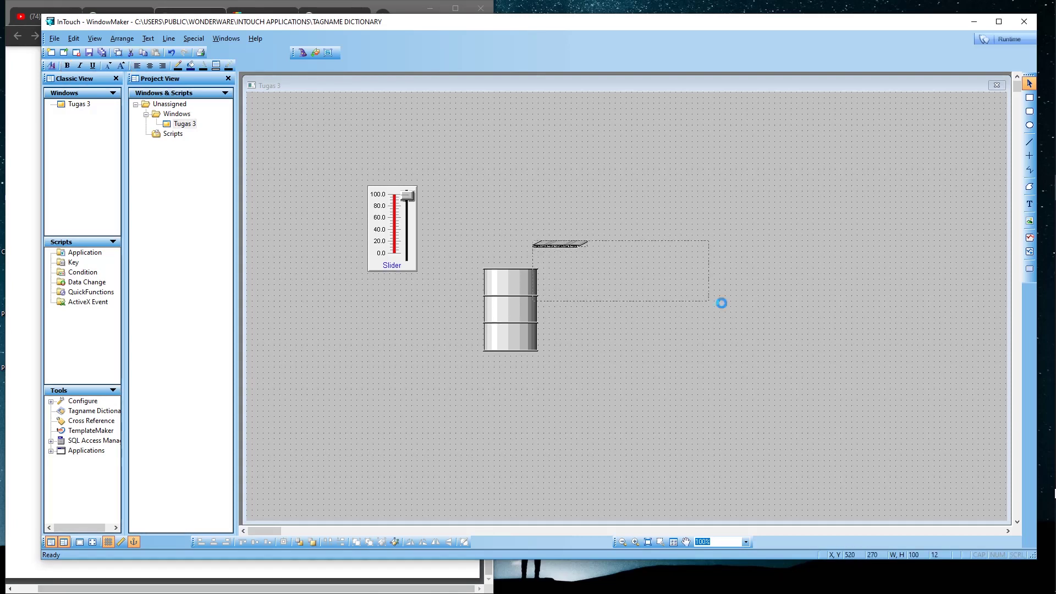
right_click(708, 301)
left_click(770, 312)
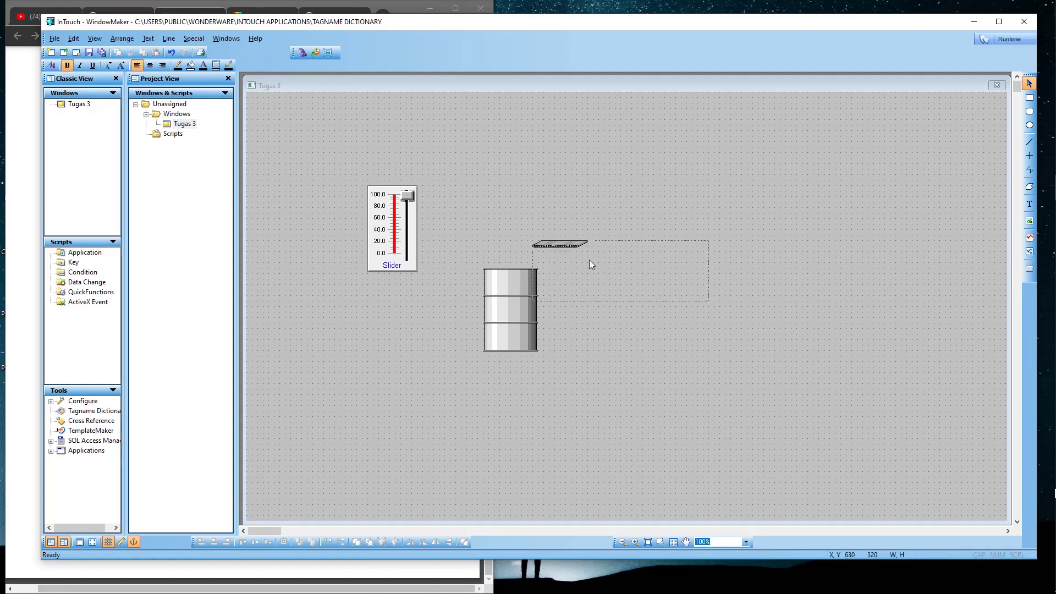
double_click(566, 241)
left_click(652, 206)
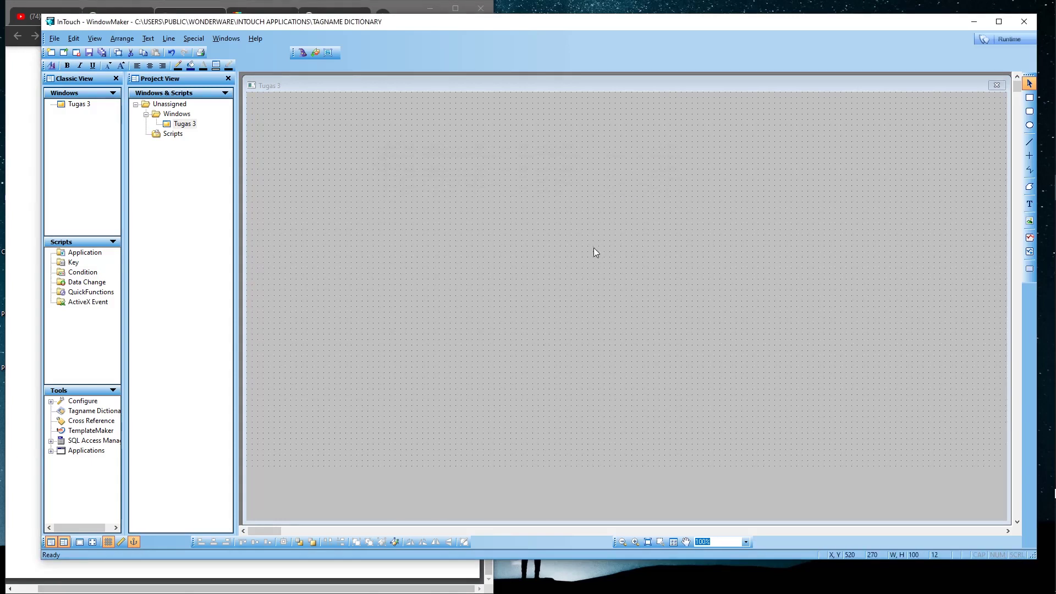
left_click_drag(695, 304, 798, 328)
left_click_drag(708, 247, 601, 347)
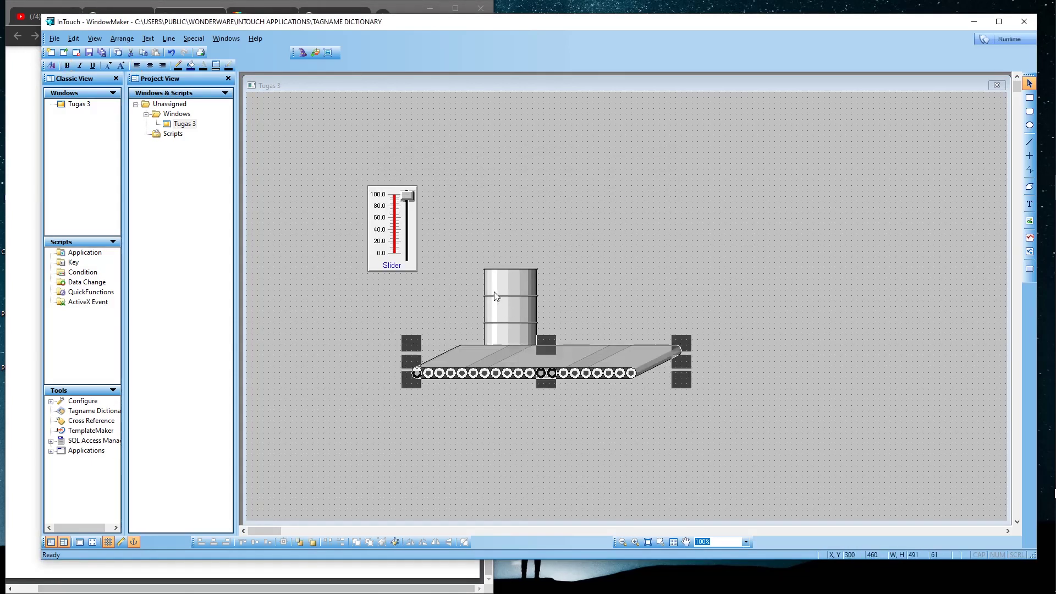
Move the barrel and the conveyor higher in the window, and enlarge the conveyor to about 601 by 81.
left_click_drag(494, 297, 494, 253)
left_click_drag(558, 361, 559, 331)
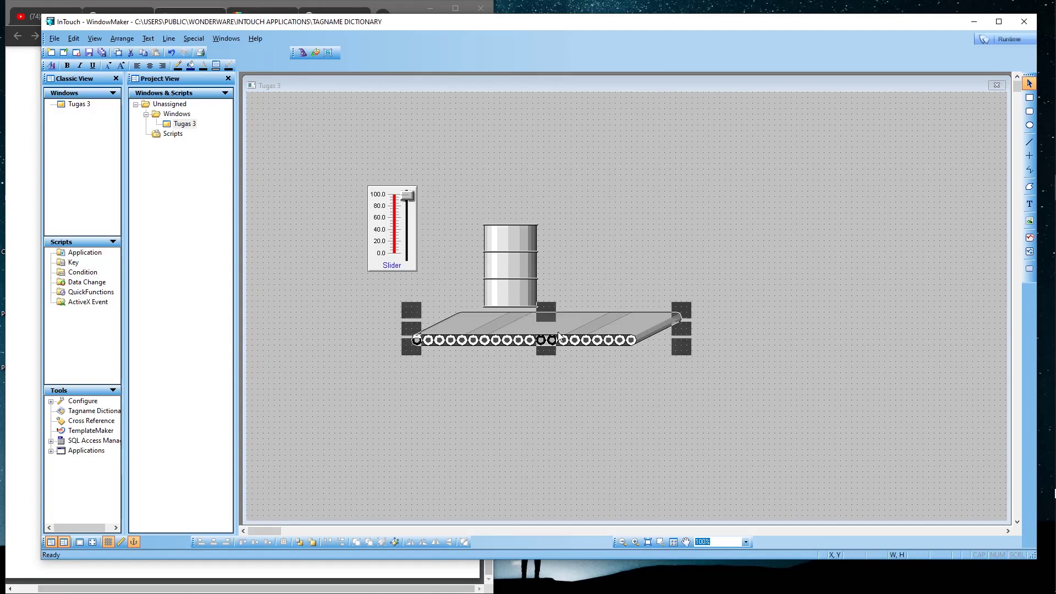
left_click_drag(683, 346, 744, 358)
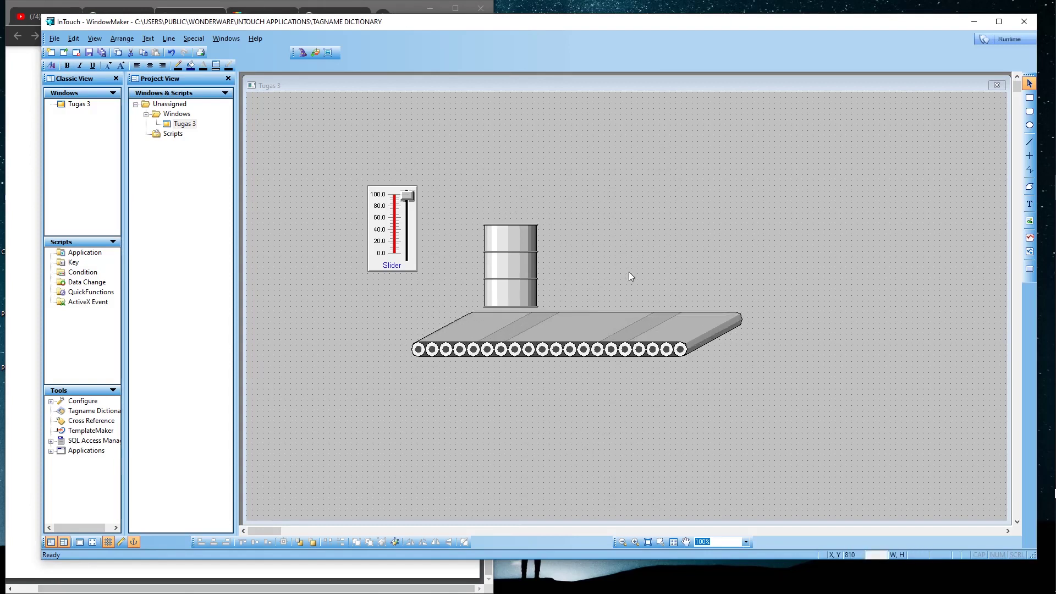
left_click_drag(550, 322, 542, 297)
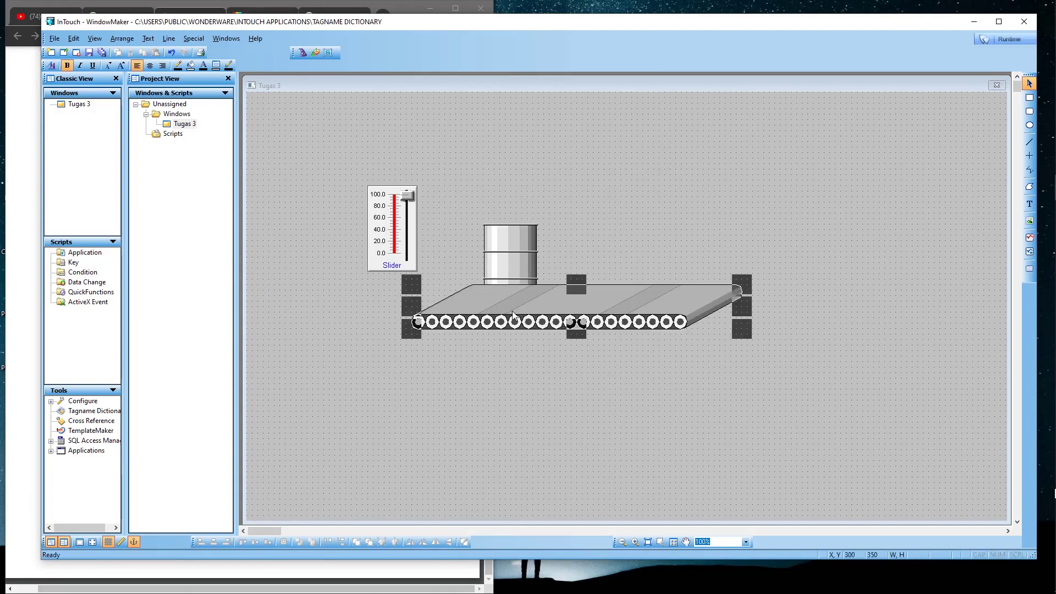
left_click(593, 357)
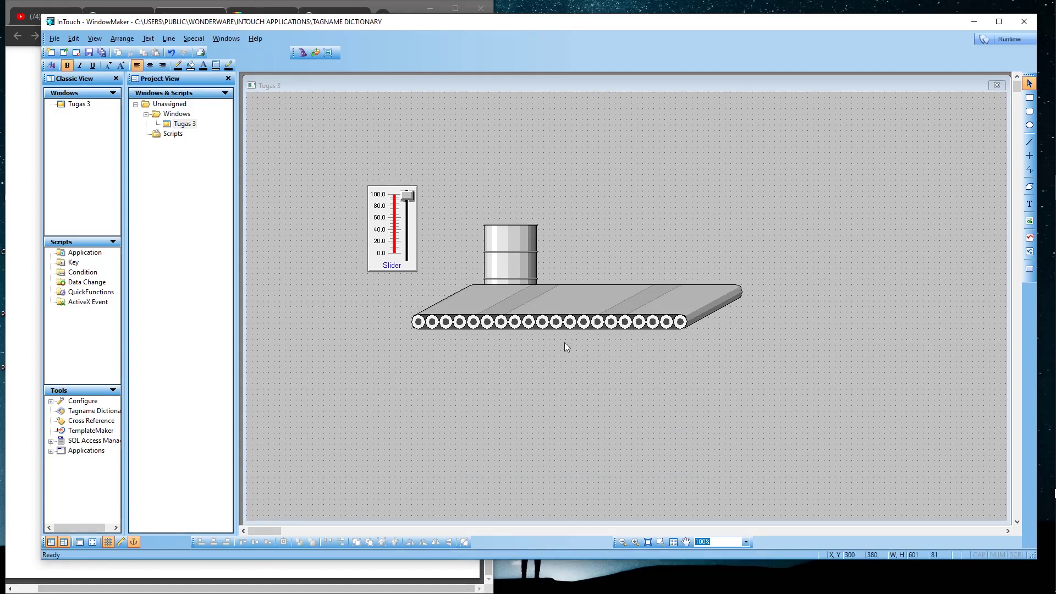
key("ctrl+z")
Move the conveyor up to overlap the barrel's base, at about X 300, Y 350, and bring the barrel to the front.
left_click_drag(575, 355, 579, 309)
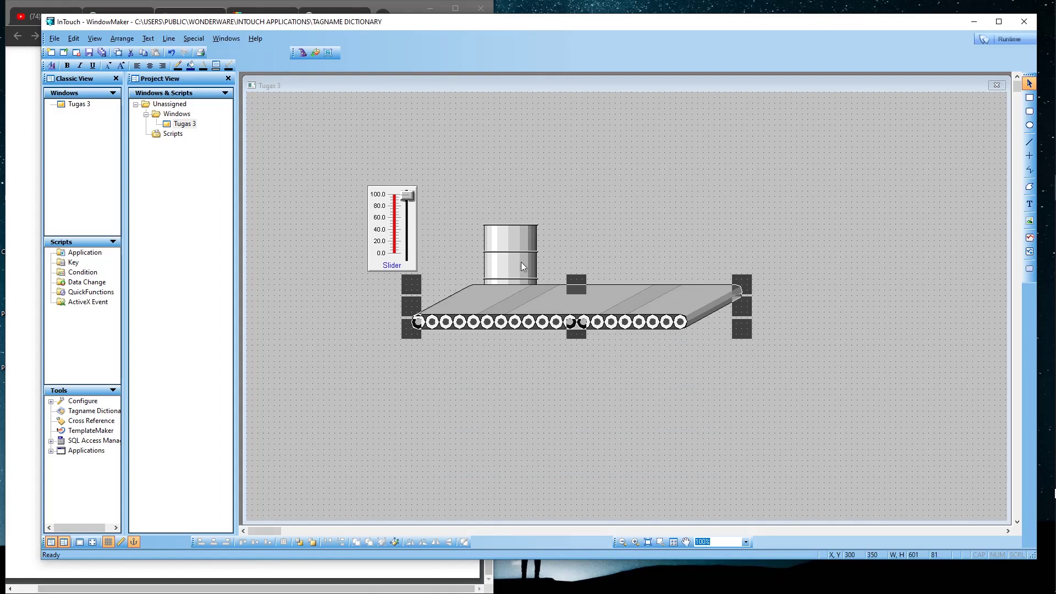
left_click(559, 235)
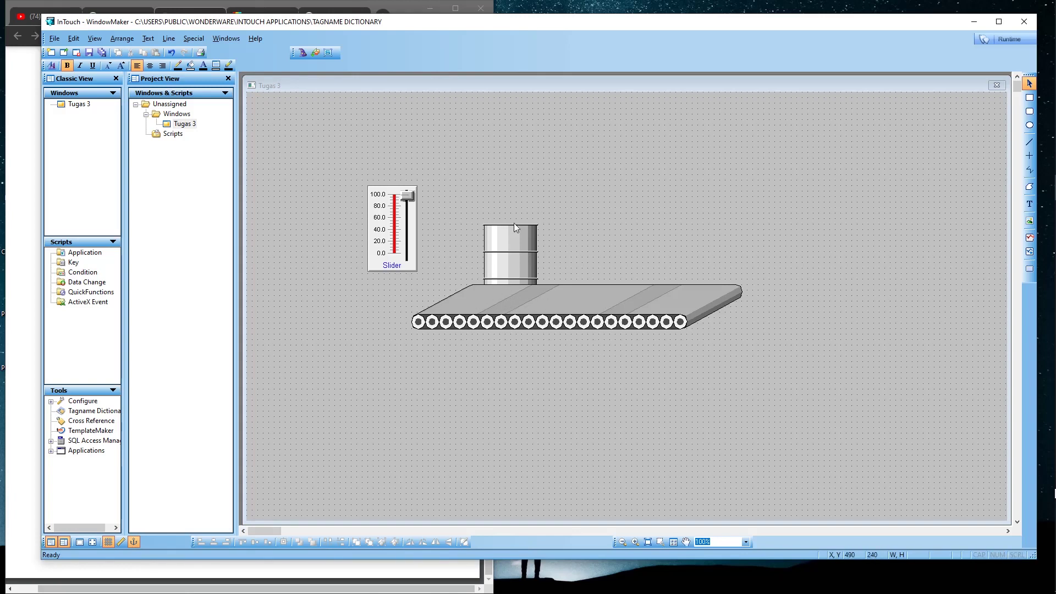
left_click(503, 239)
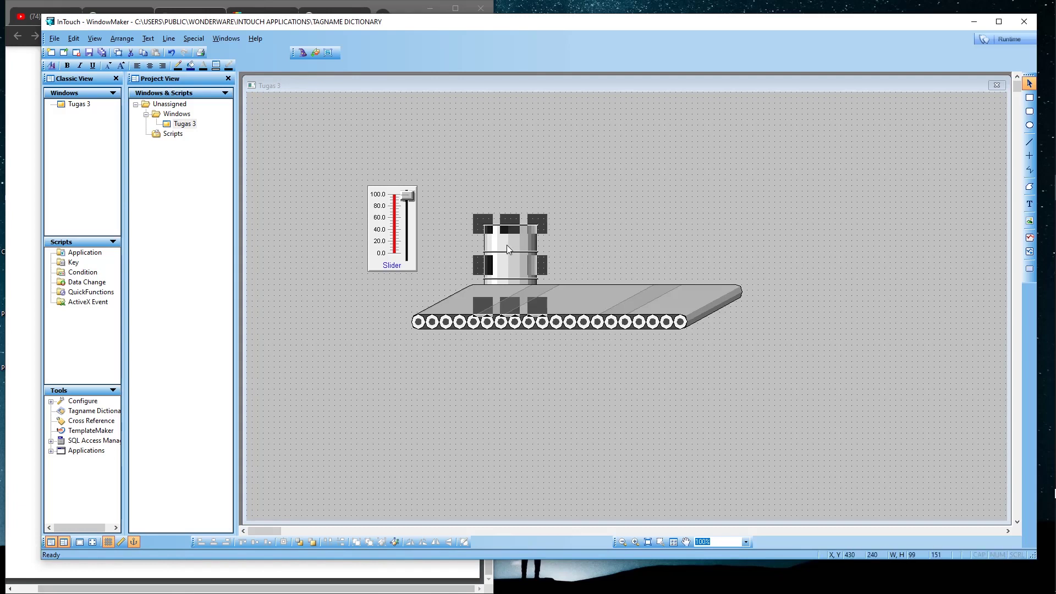
right_click(506, 244)
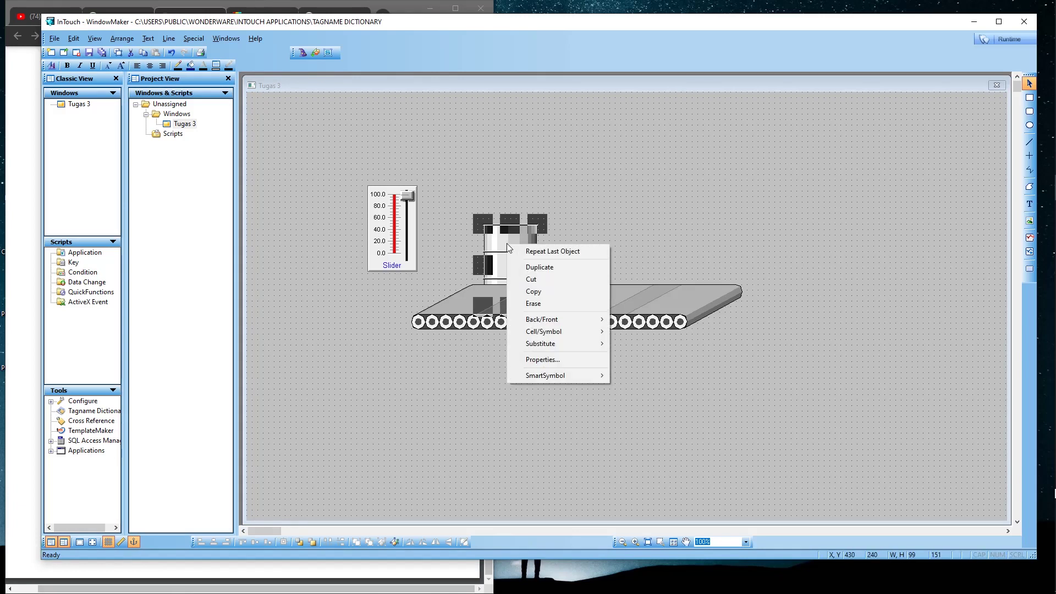
mouse_move(550, 323)
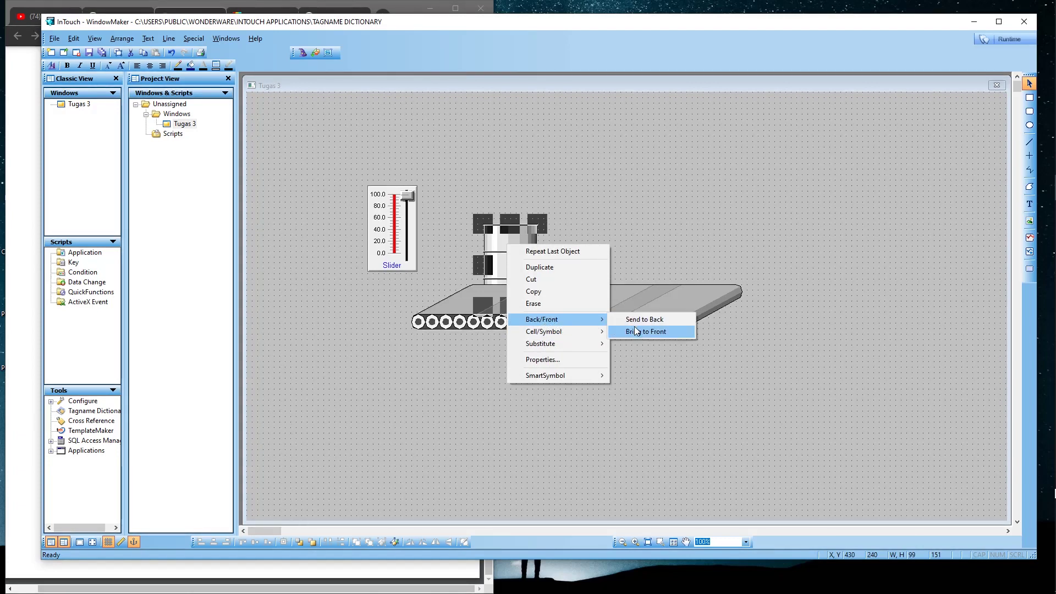
left_click(637, 332)
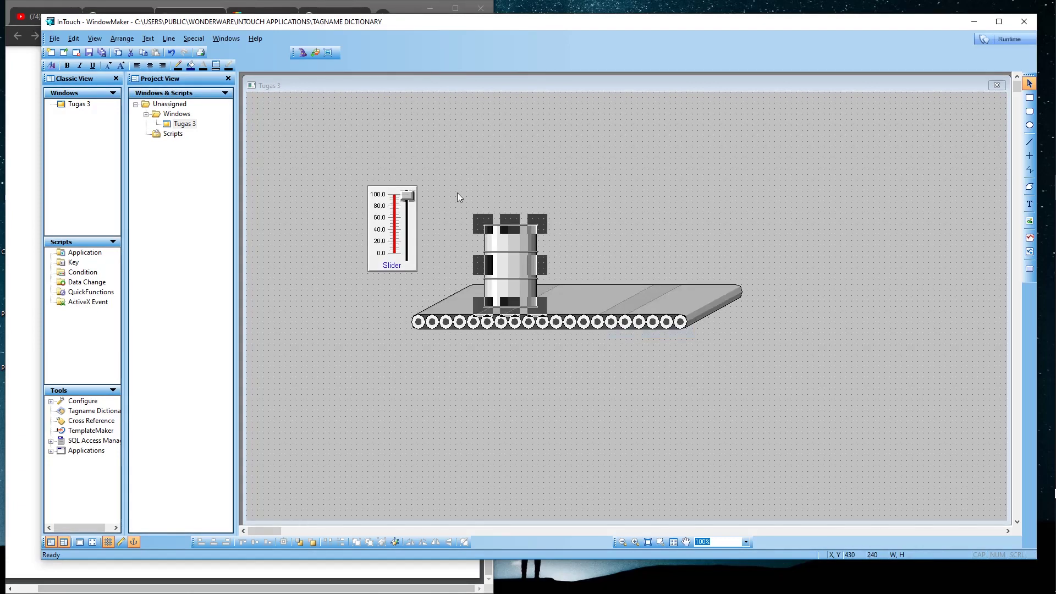
left_click(579, 278)
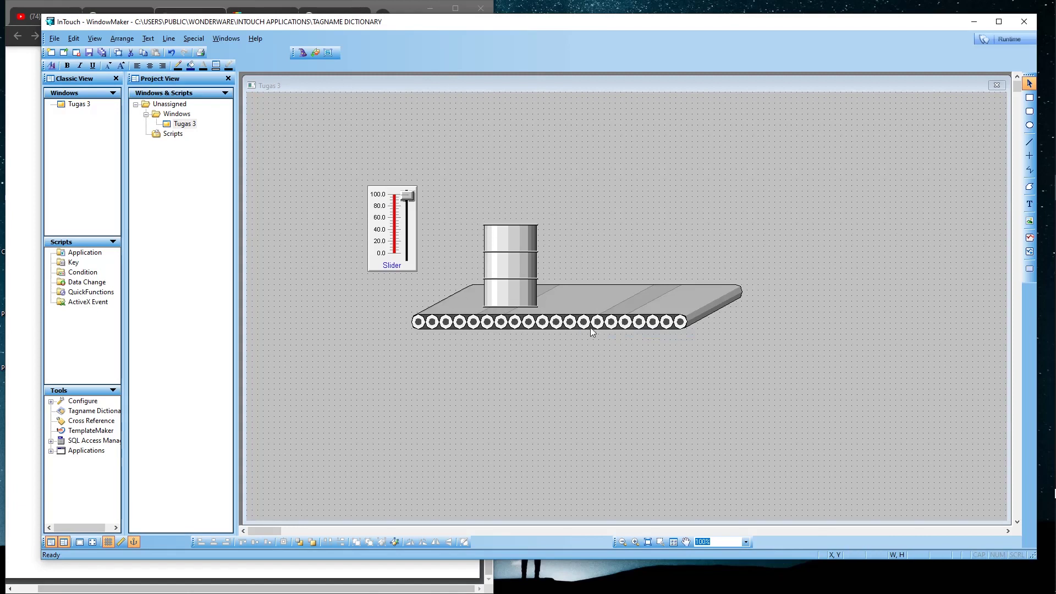
Move the conveyor lower in the window and set the barrel back on its belt, at about X 420, Y 350.
left_click_drag(594, 298, 592, 361)
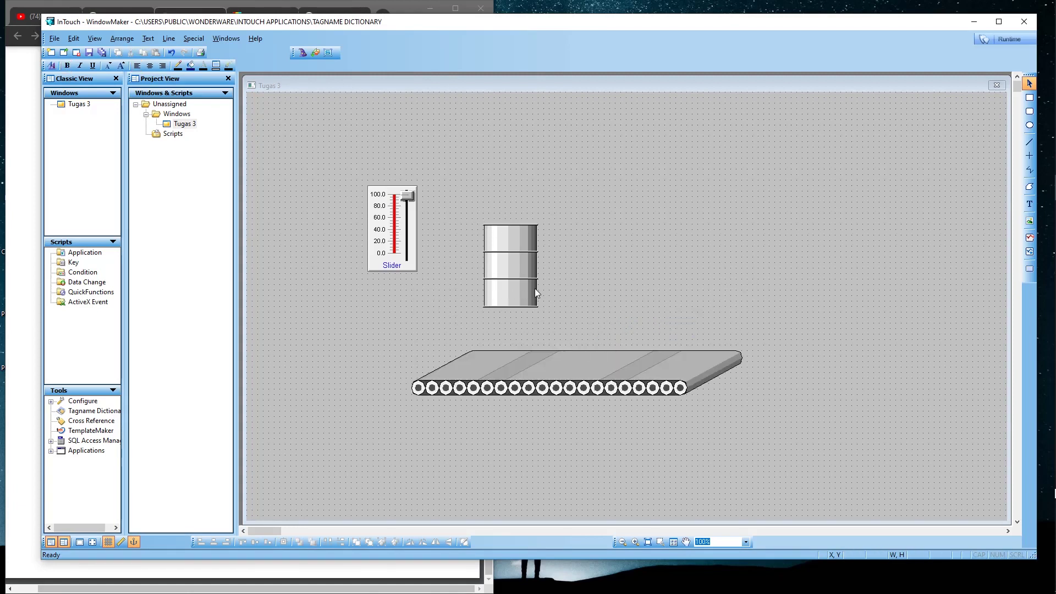
left_click_drag(518, 275, 510, 333)
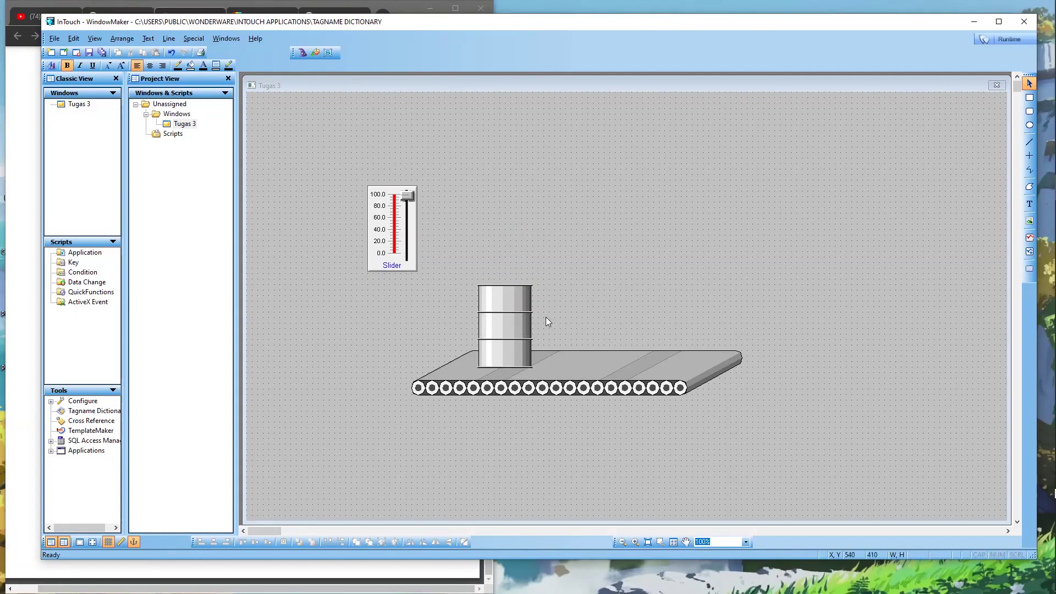
Insert the framed fan symbol from Symbol Factory's Blowers Etc. category above the conveyor, about 100 by 100 in size.
left_click(302, 53)
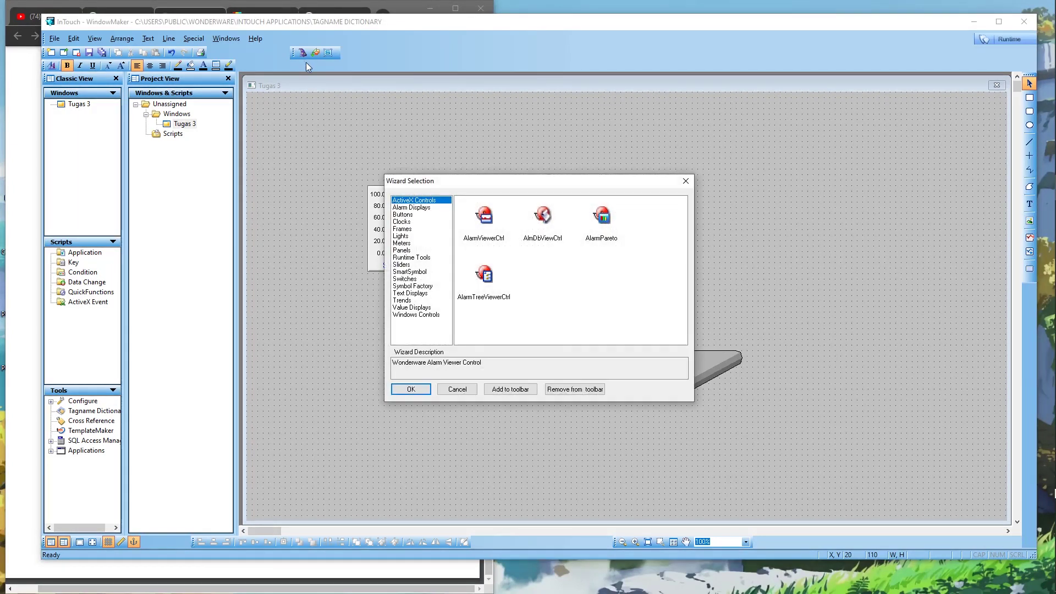
left_click(422, 287)
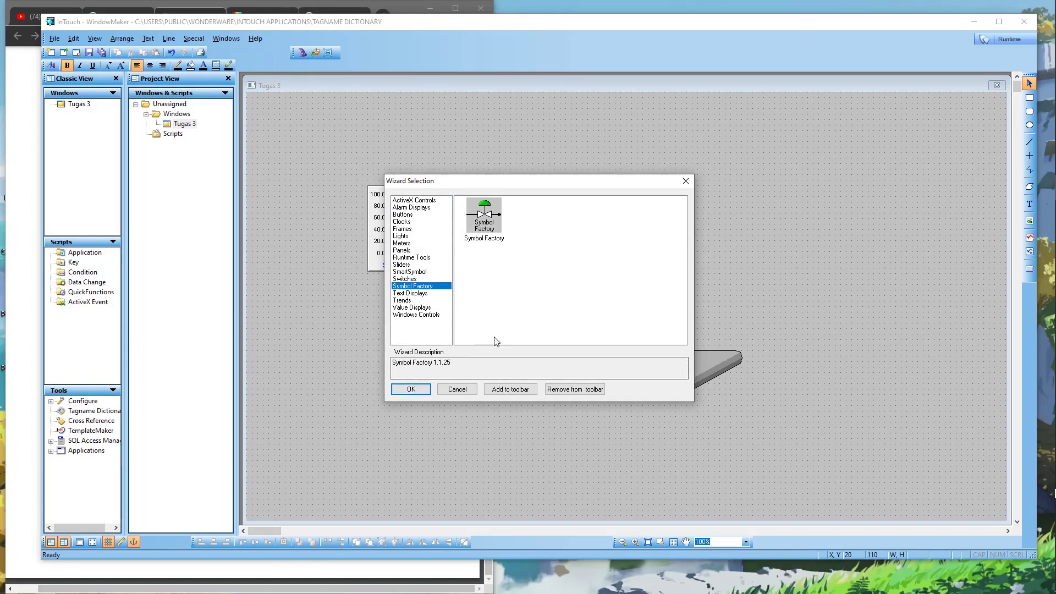
left_click(412, 389)
left_click(539, 208)
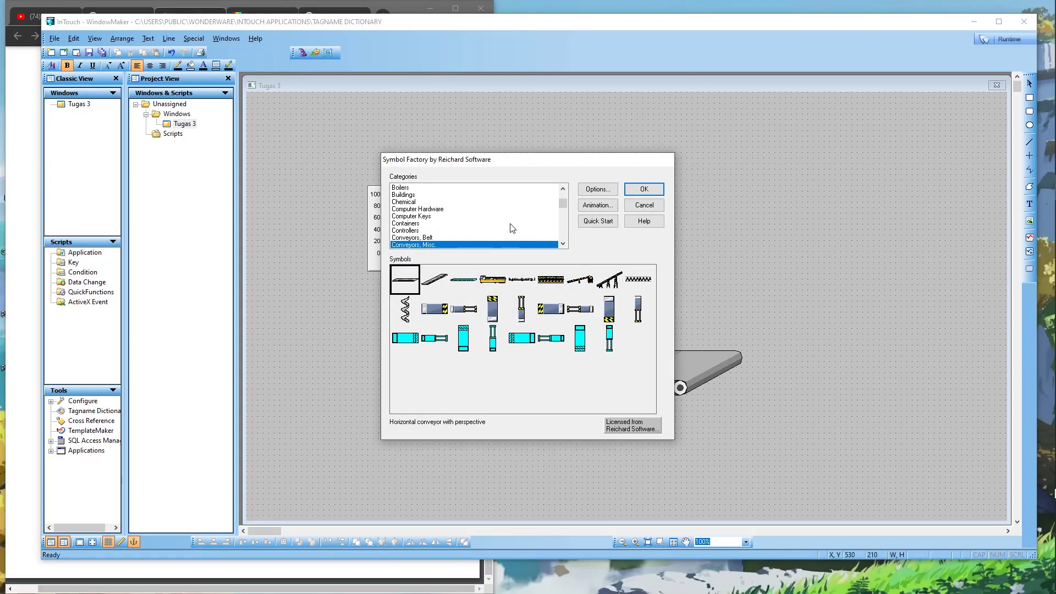
scroll(486, 219, "up", 2)
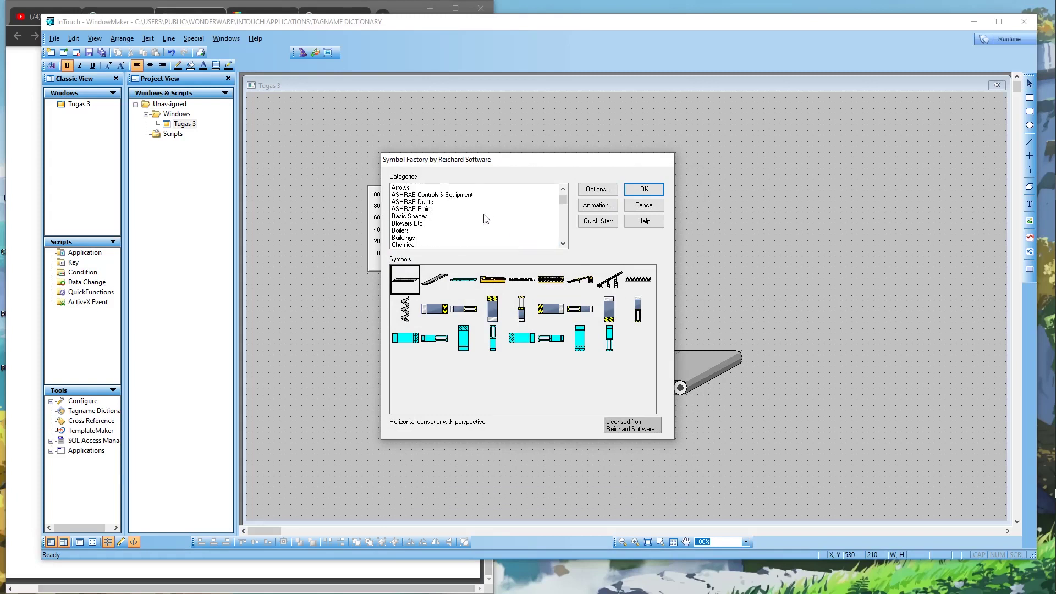
left_click(405, 223)
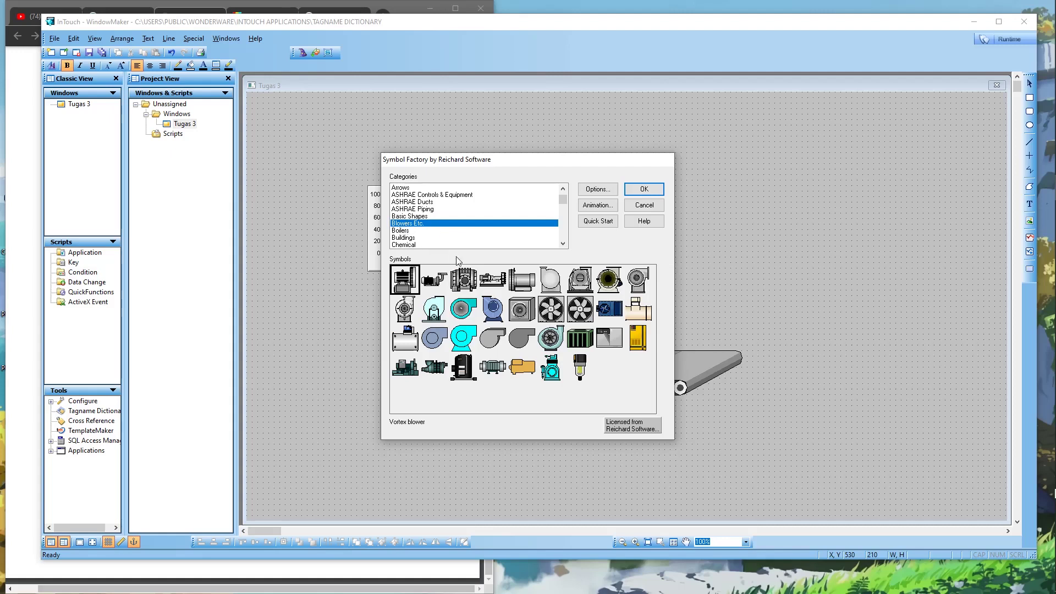
left_click(550, 312)
left_click(633, 191)
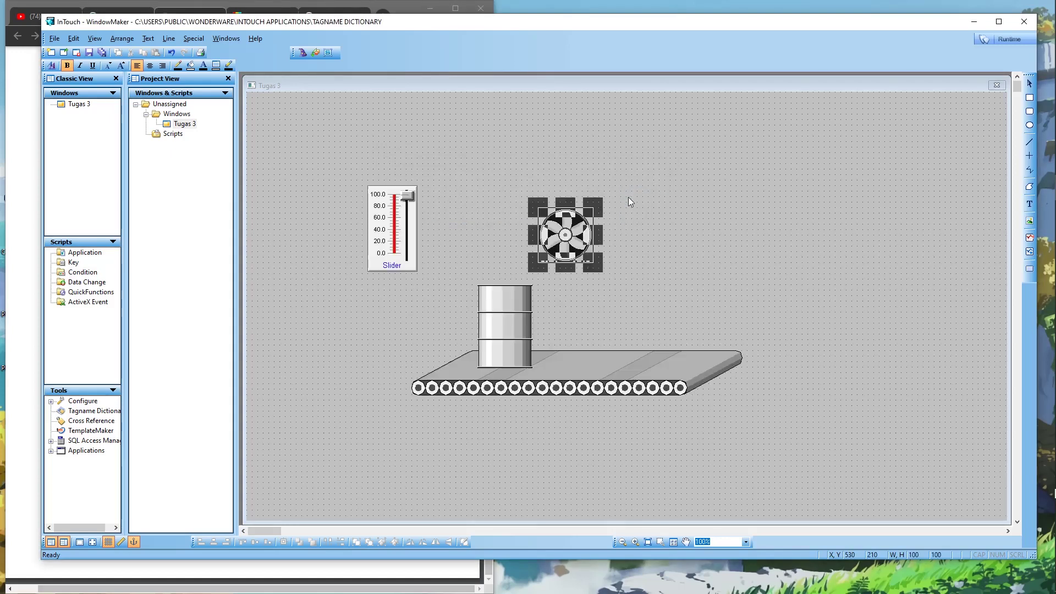
Move the fan higher, leaving clear space between it and the barrel, and deselect it.
left_click_drag(565, 232, 563, 176)
left_click(642, 199)
left_click(575, 176)
left_click(525, 122)
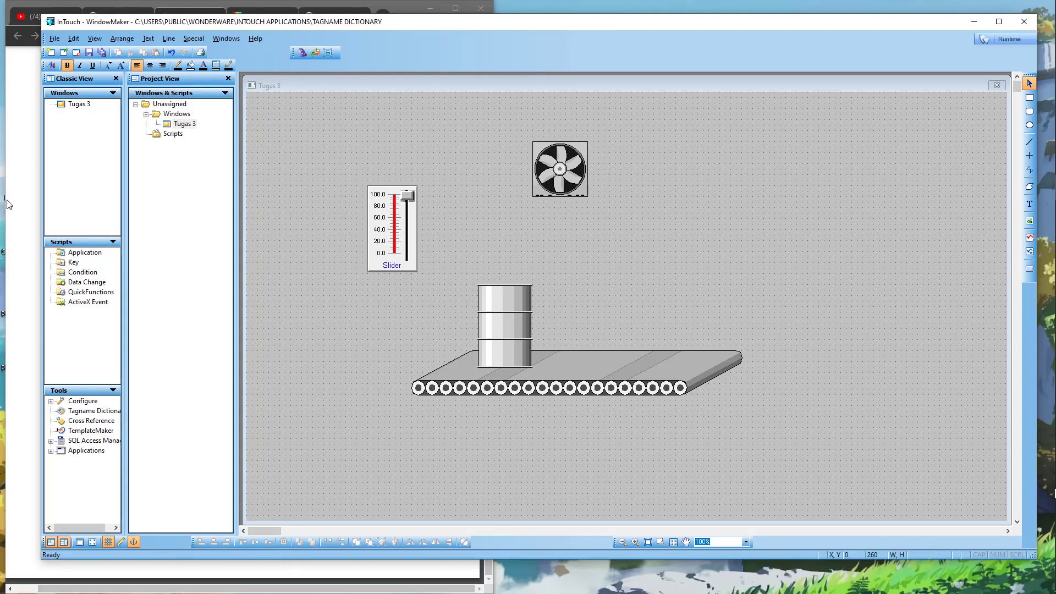
Examine which animation links Symbol Factory offers for the barrel.
left_click(9, 204)
left_click(519, 306)
left_click(520, 307)
left_click(569, 312)
left_click(502, 315)
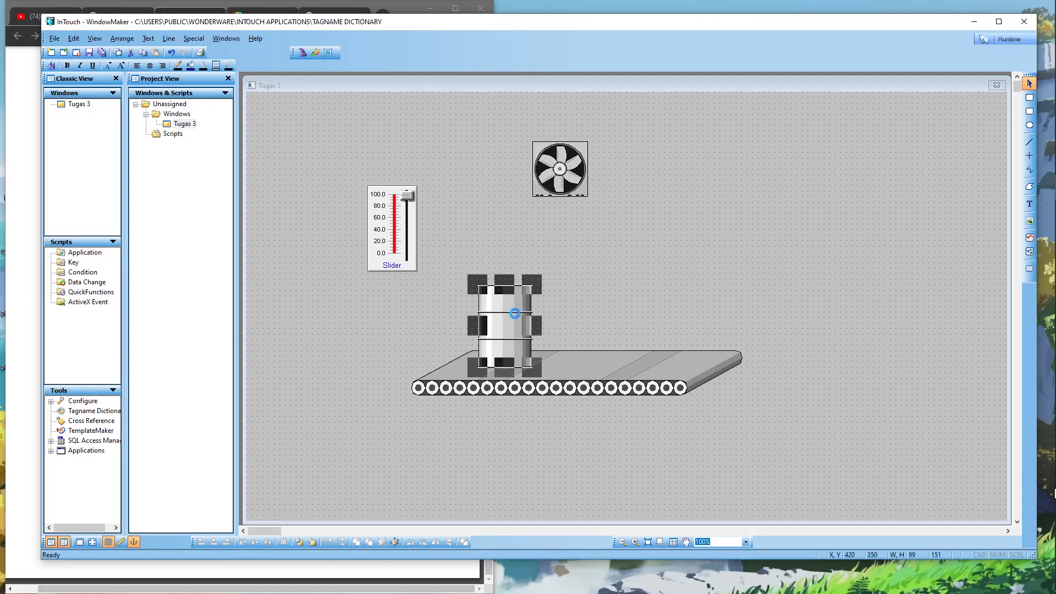
double_click(516, 313)
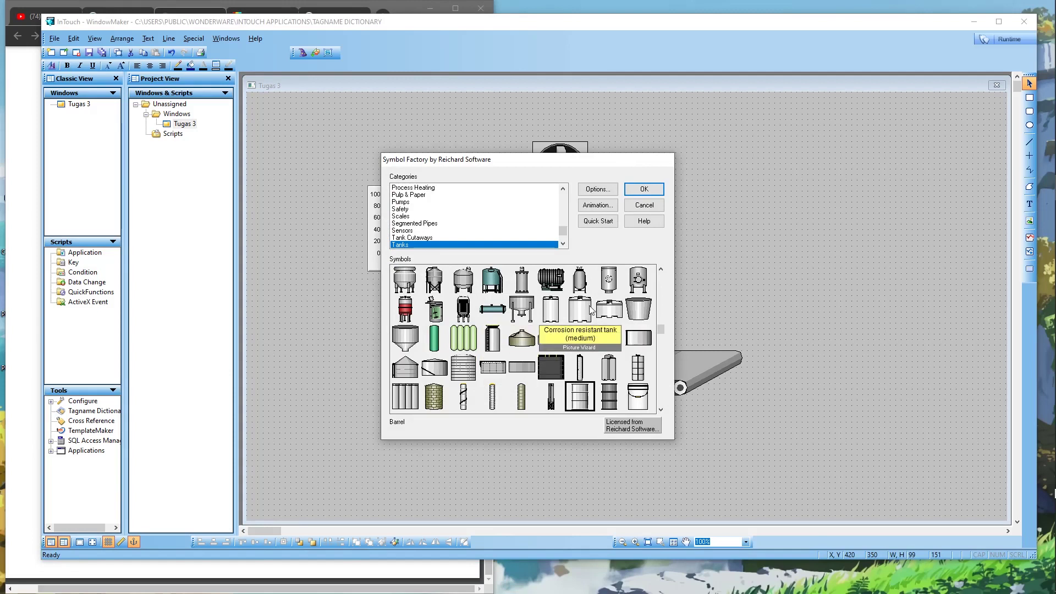
left_click(605, 206)
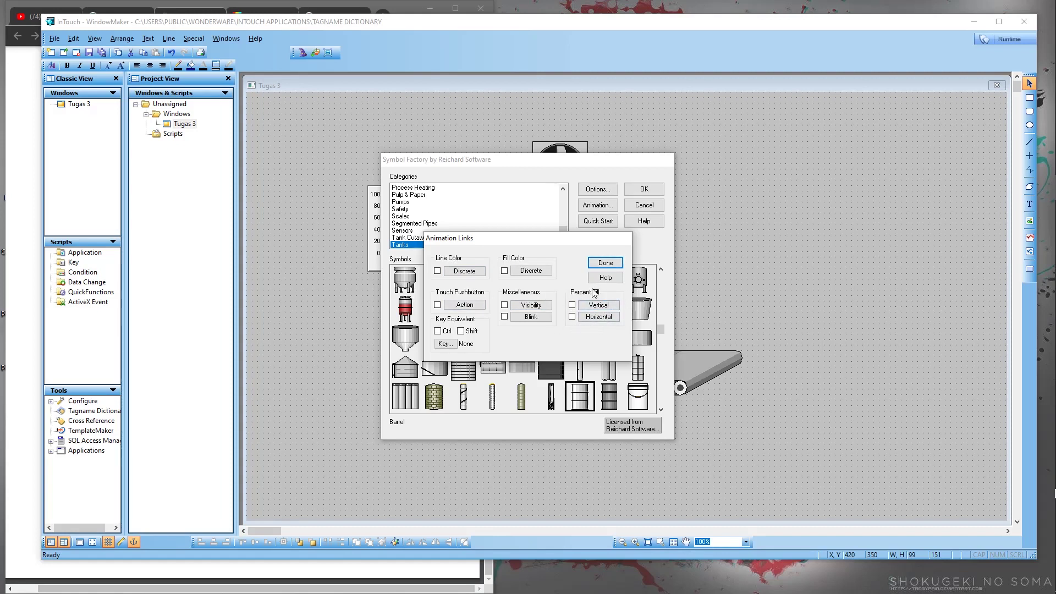
left_click(605, 263)
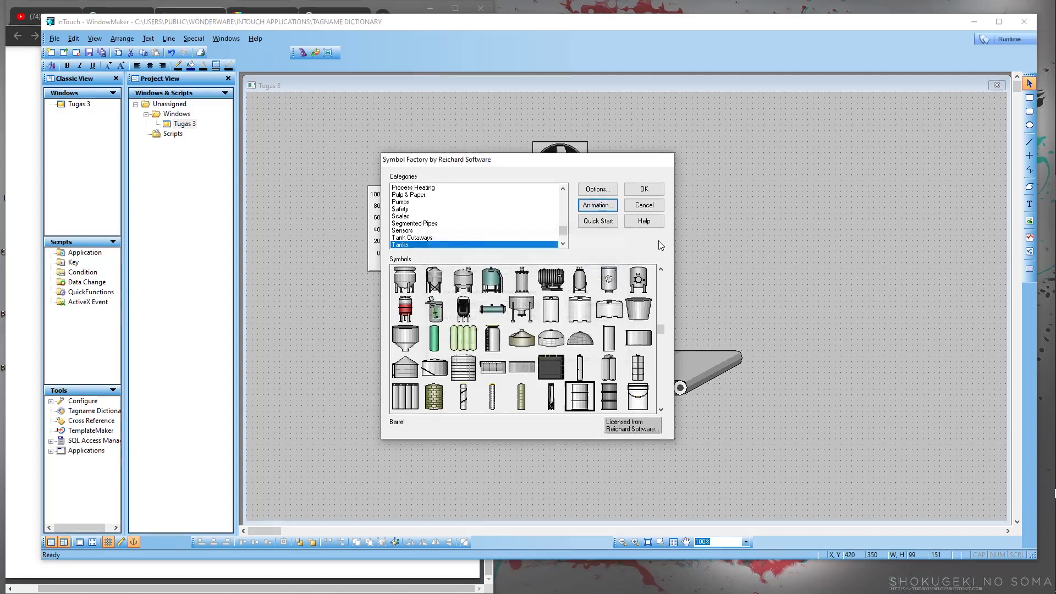
left_click(658, 192)
left_click(604, 278)
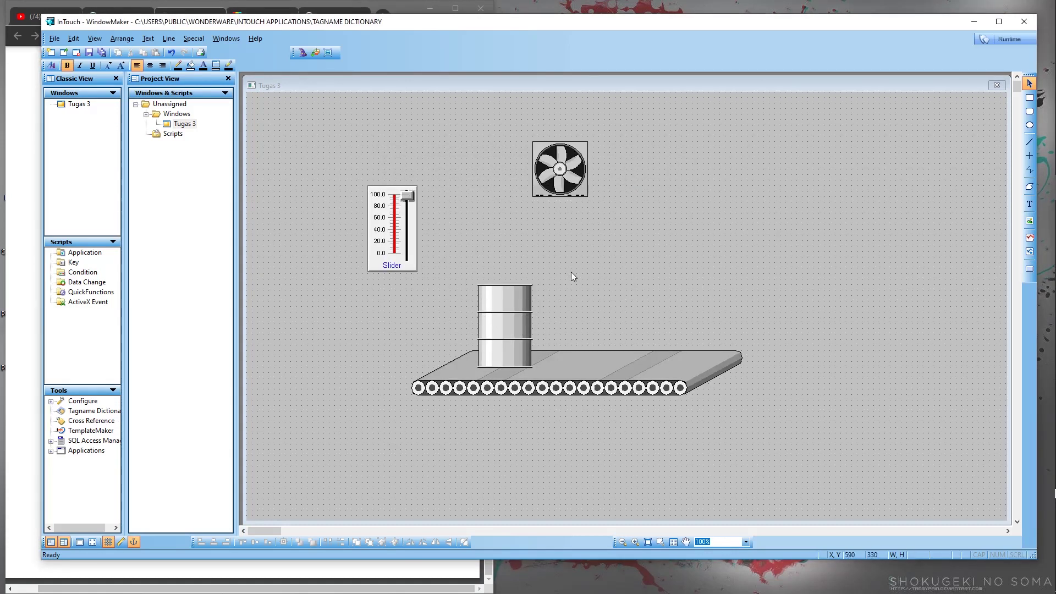
Break the barrel's cell into a plain symbol and check its animation link options.
left_click(514, 320)
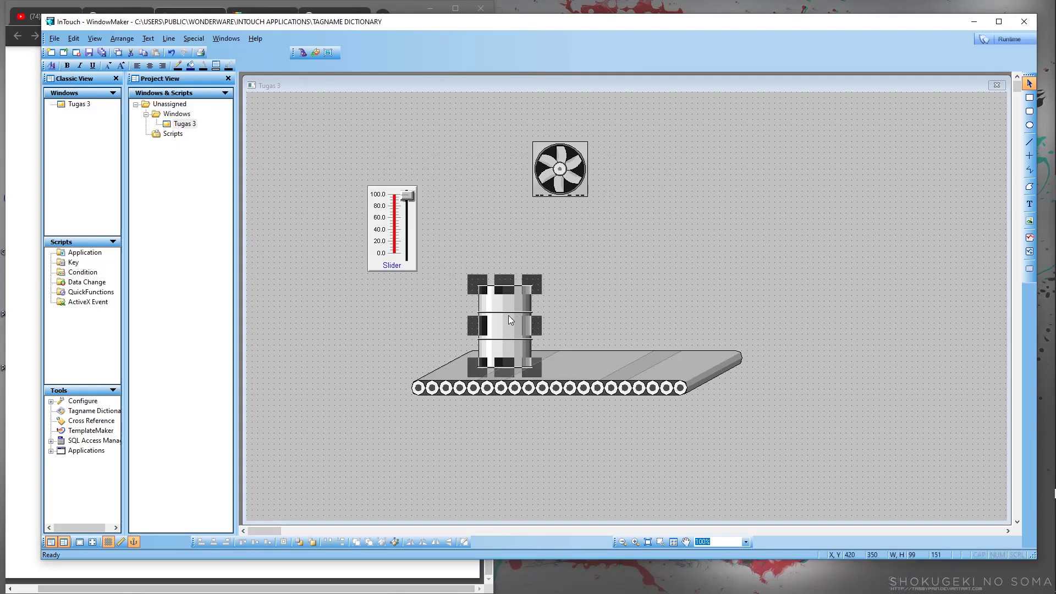
right_click(508, 316)
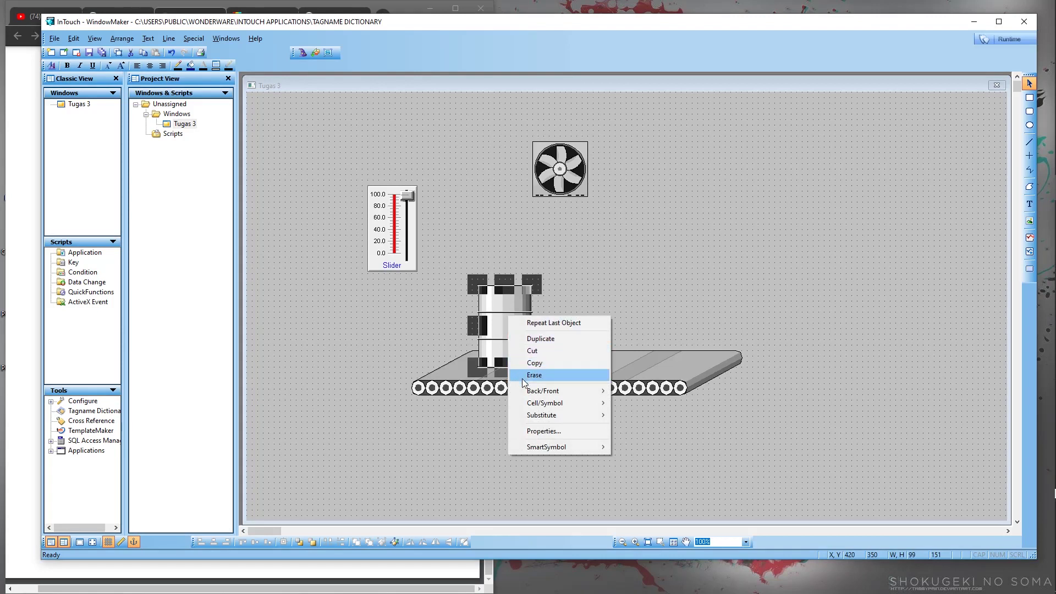
mouse_move(534, 409)
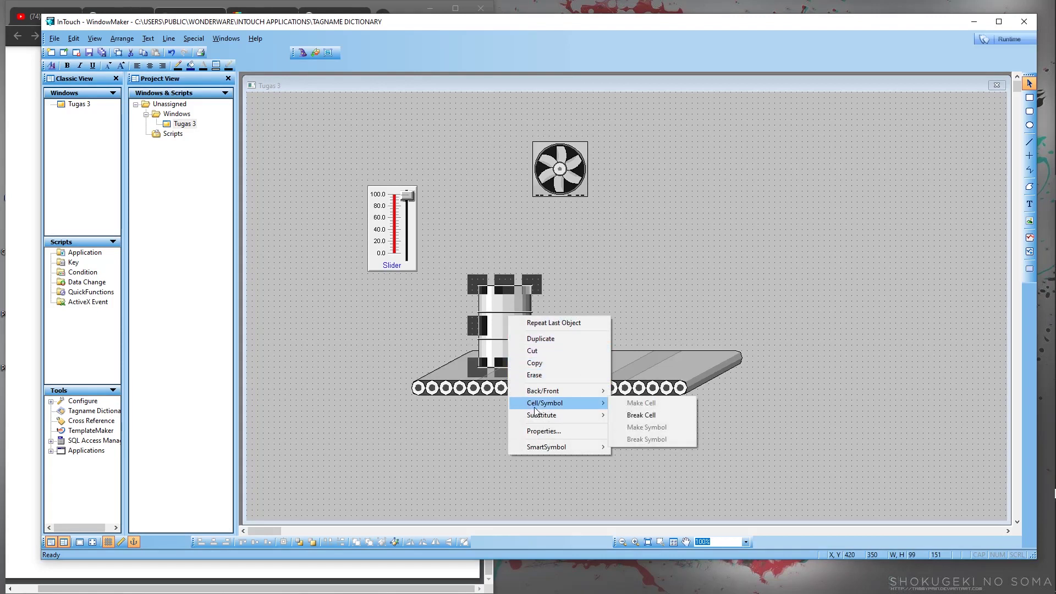
left_click(642, 416)
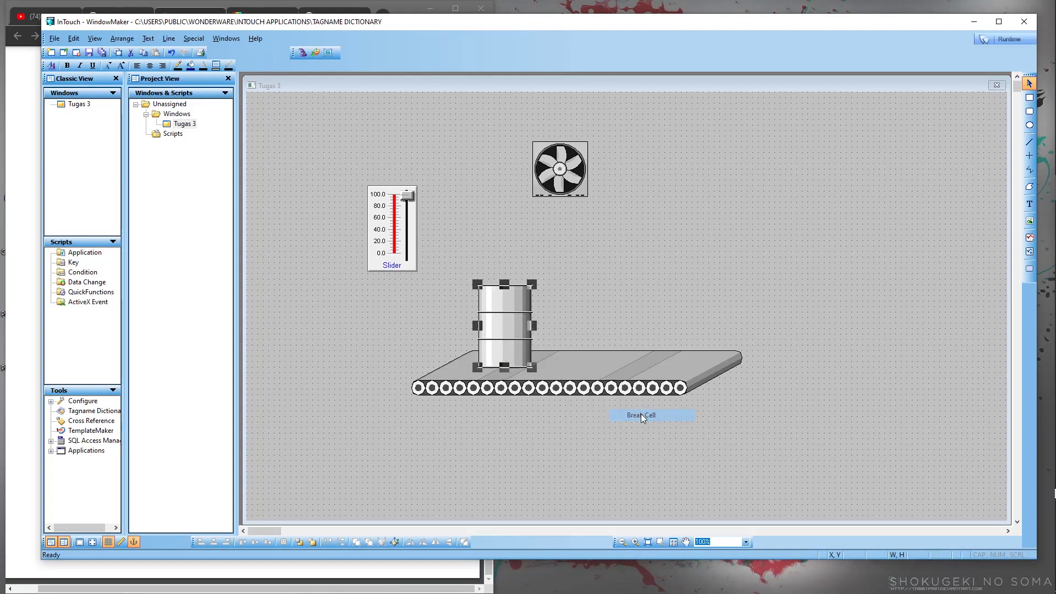
left_click(482, 260)
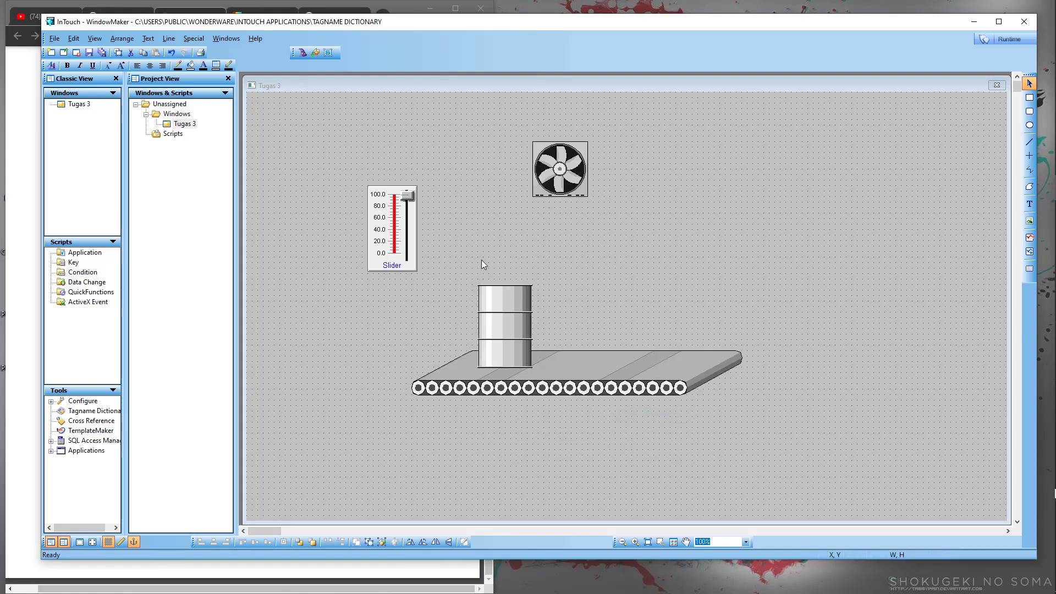
double_click(517, 315)
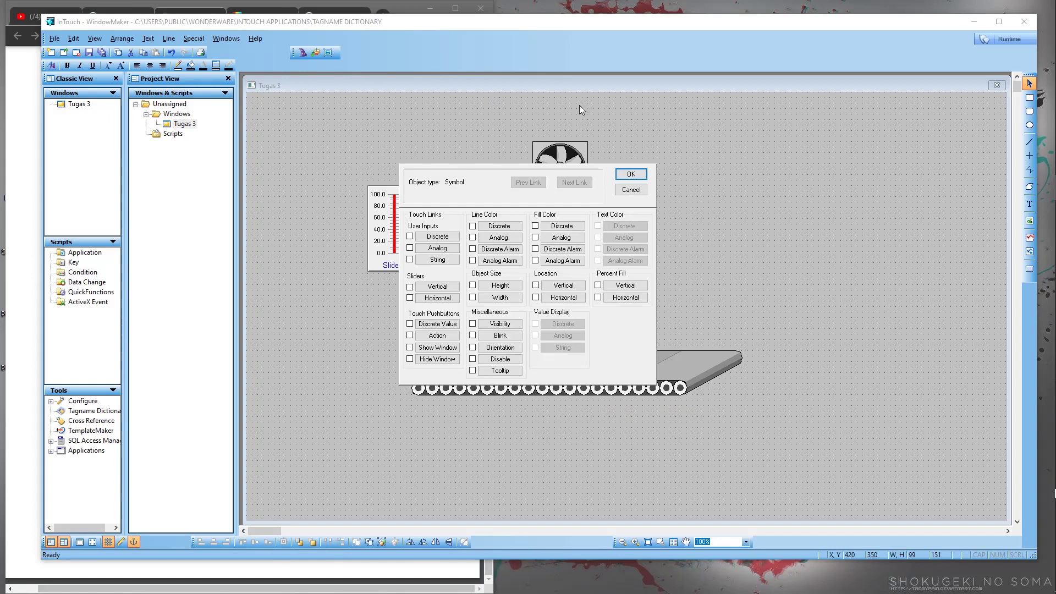
left_click(630, 190)
Make the barrel a cell again and try to open its animation links.
right_click(512, 319)
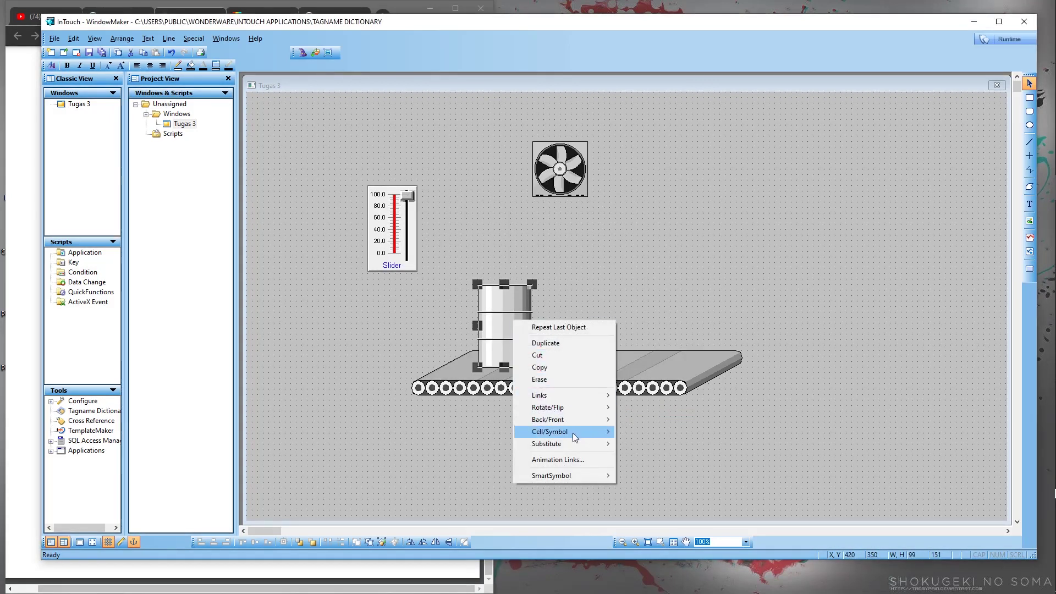
mouse_move(576, 432)
left_click(638, 430)
left_click(594, 300)
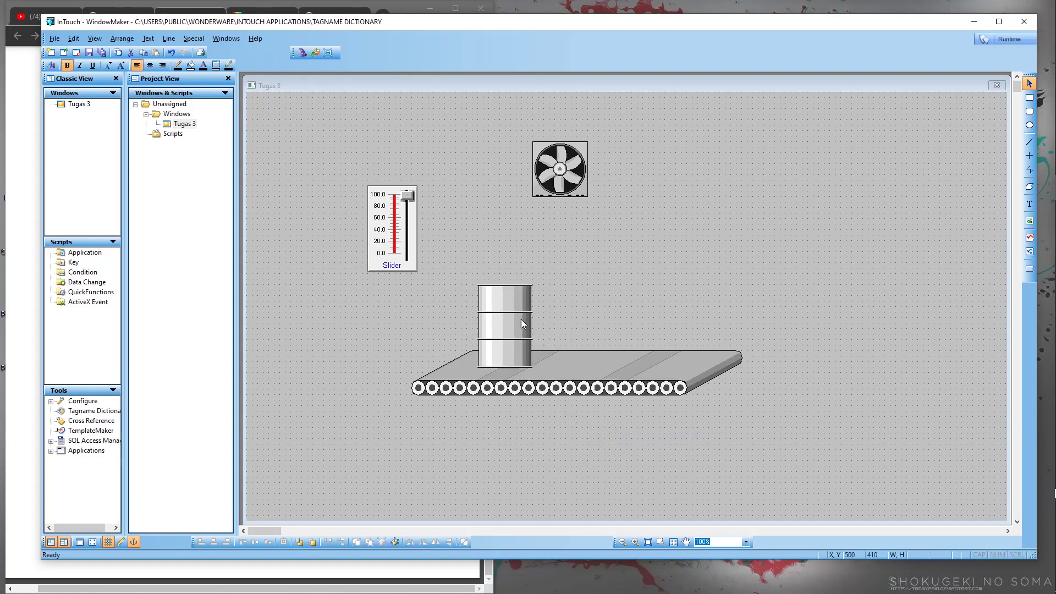
double_click(523, 324)
left_click(565, 315)
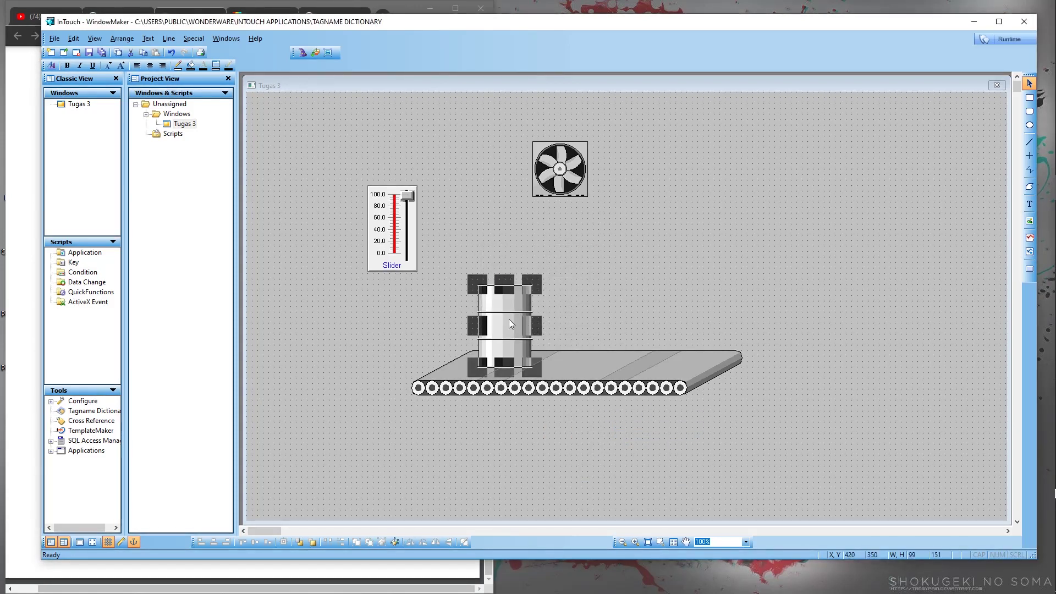
double_click(509, 319)
left_click(584, 315)
left_click(585, 272)
left_click(508, 302)
Break the regrouped barrel cell again and deselect the barrel.
right_click(503, 301)
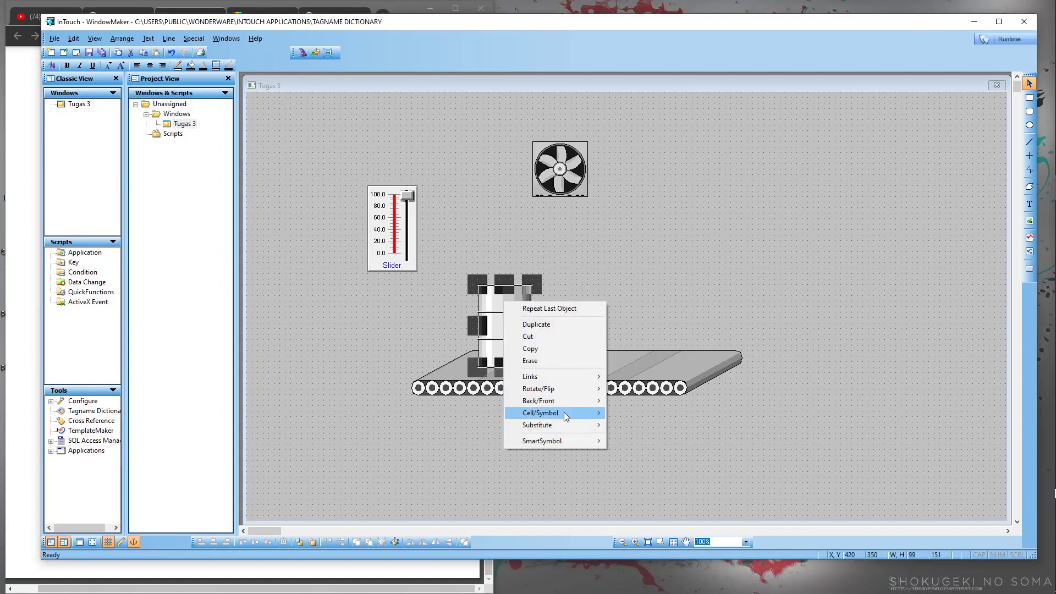
mouse_move(591, 413)
left_click(629, 427)
left_click(607, 316)
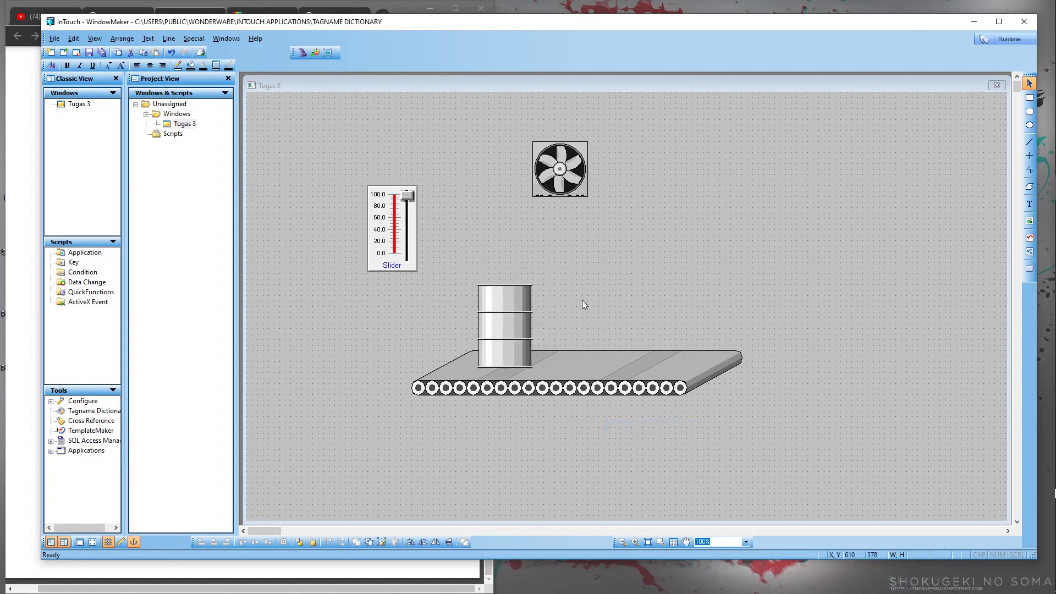
Examine the location options in the barrel symbol's animation links, making no changes.
double_click(508, 308)
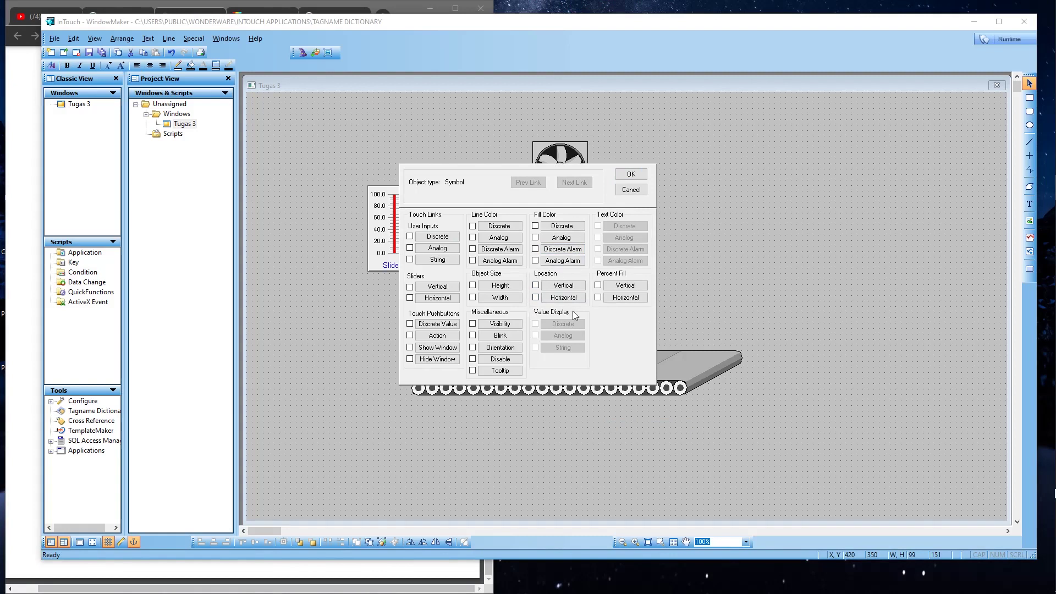
left_click(562, 261)
key("Escape")
key("Escape")
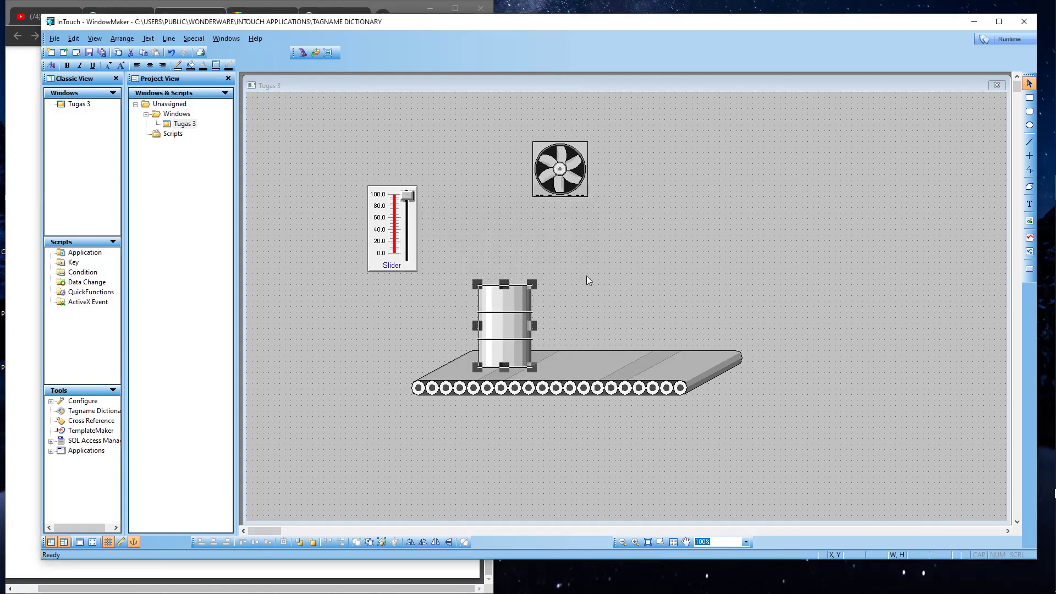
double_click(504, 302)
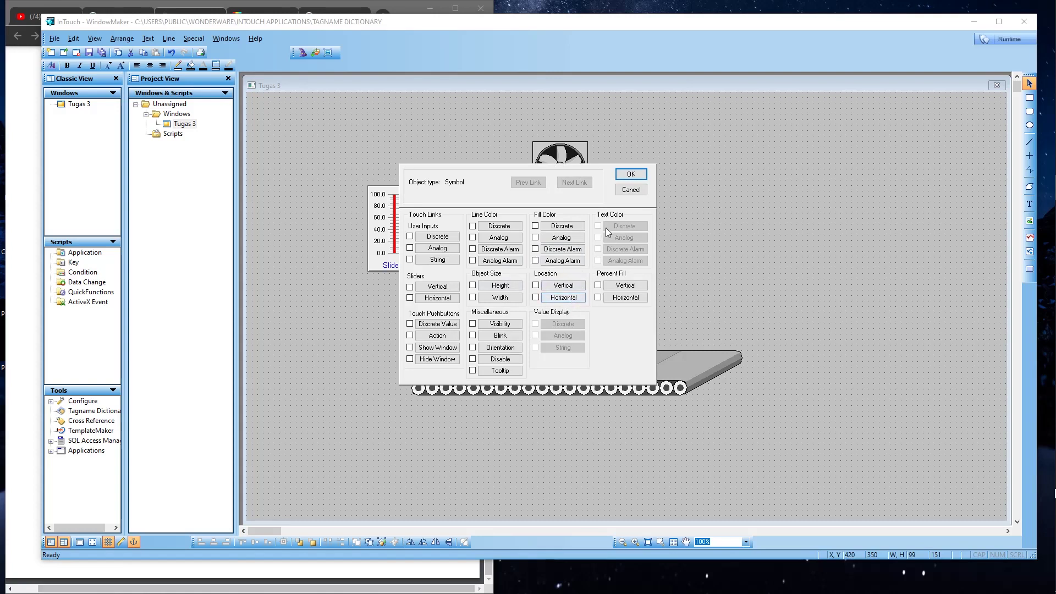
left_click(630, 190)
left_click(546, 316)
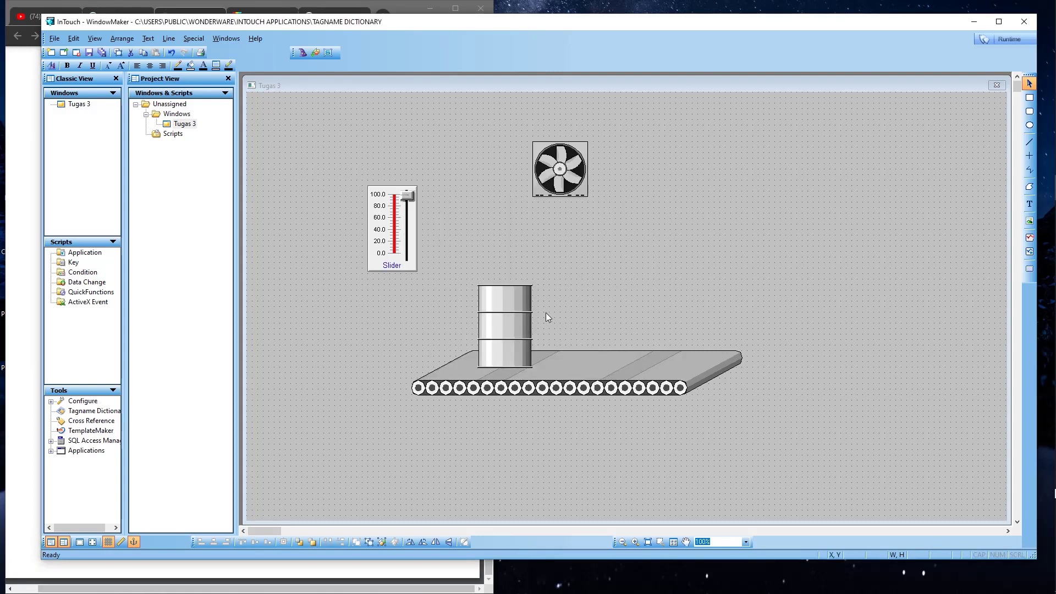
left_click(506, 320)
left_click_drag(660, 321, 506, 324)
Add a horizontal location link to the barrel and set its expression to the tag geser1.
double_click(516, 321)
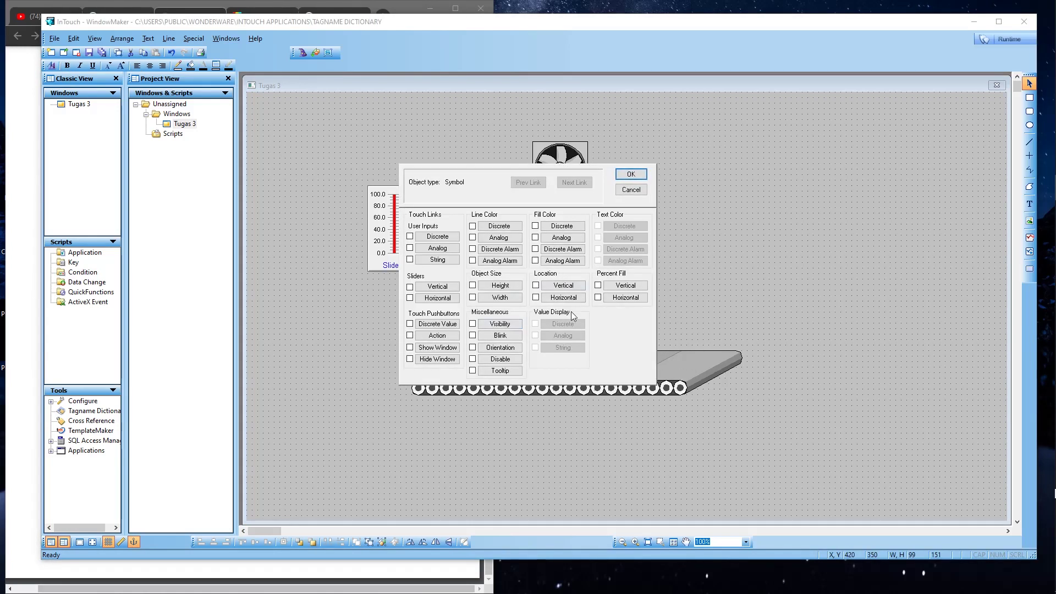
left_click(563, 300)
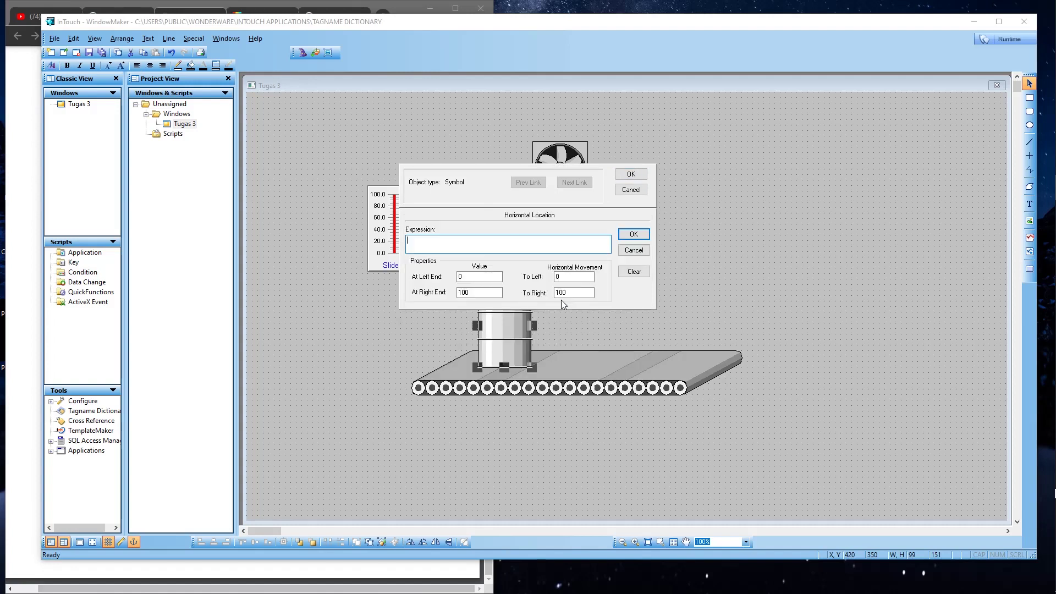
double_click(426, 241)
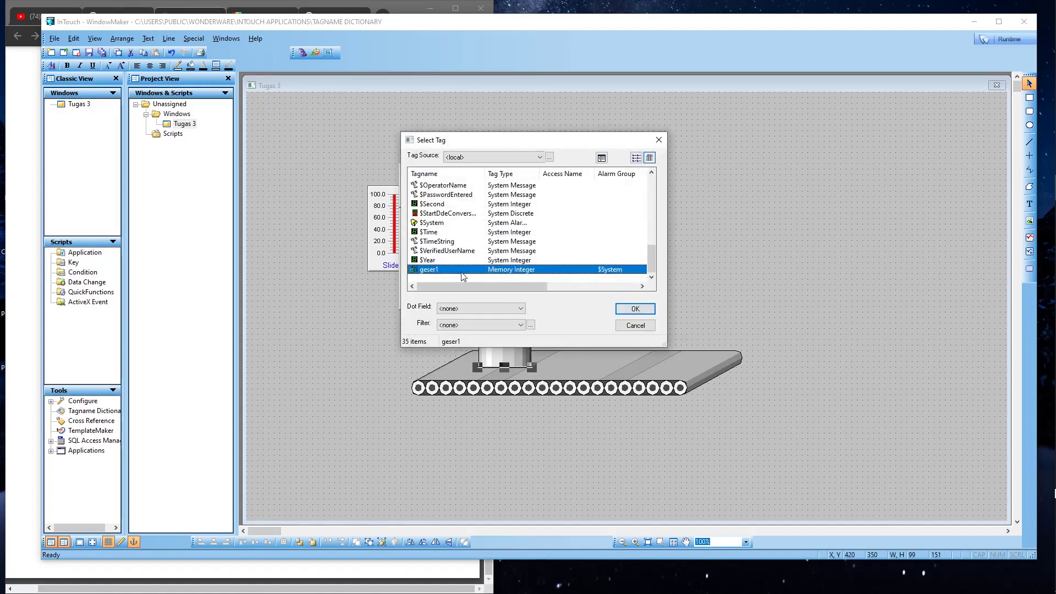
left_click(536, 260)
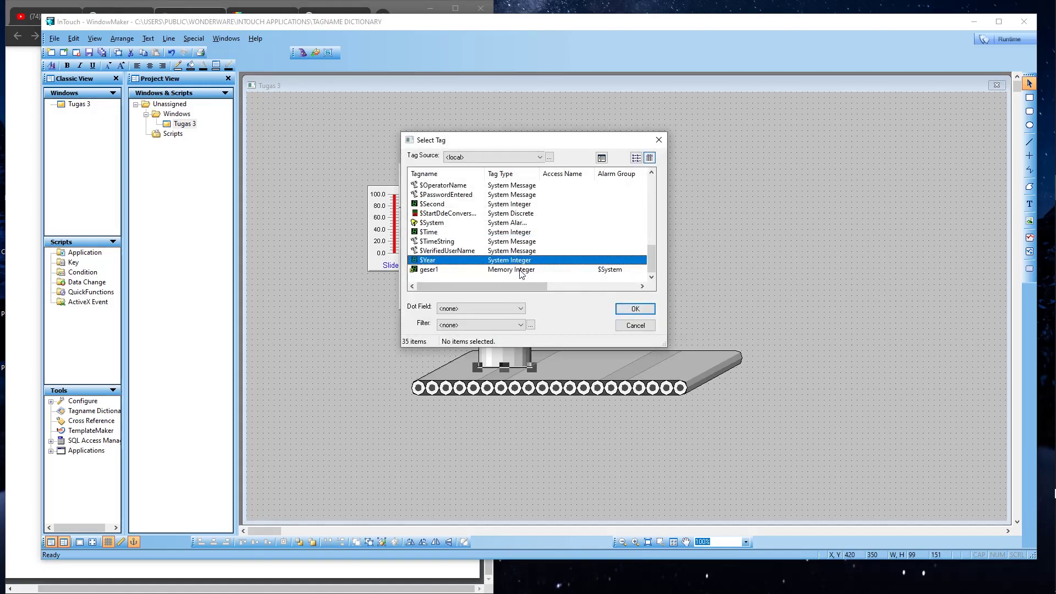
left_click(523, 269)
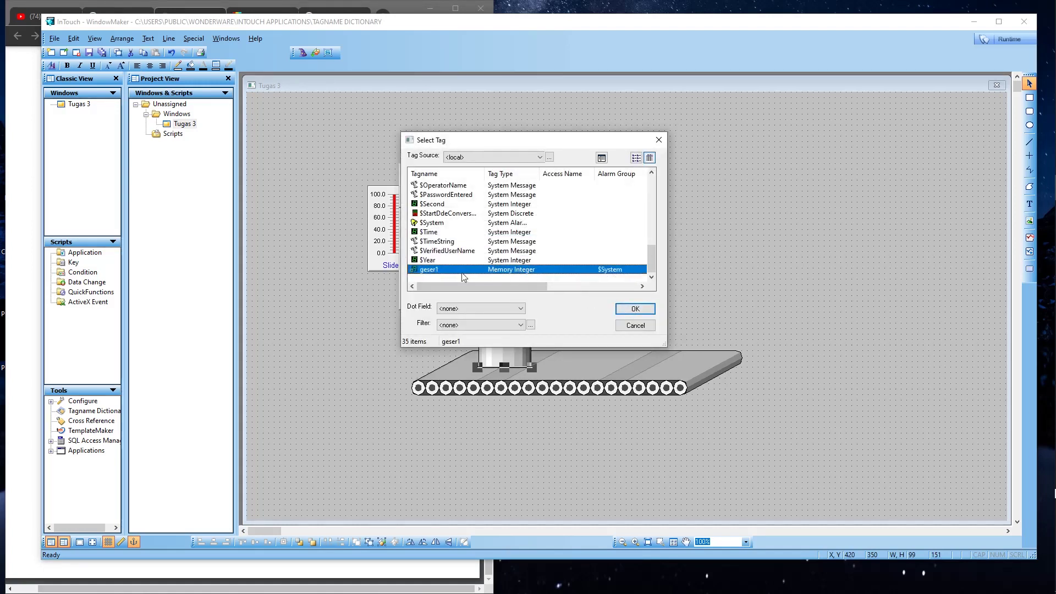
left_click(635, 309)
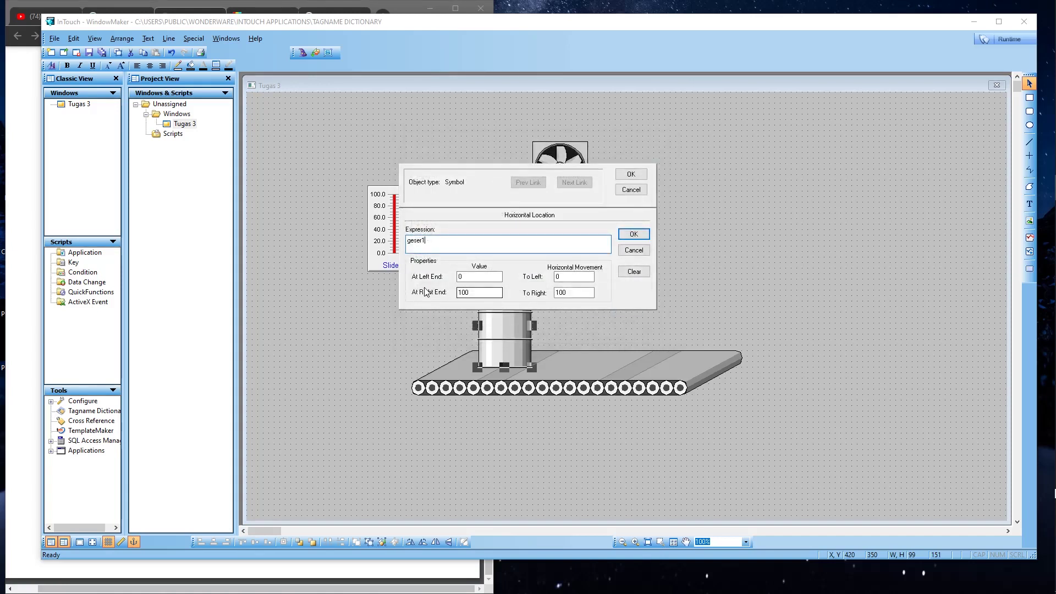
Accept the barrel's horizontal location link and close its animation links.
left_click(633, 234)
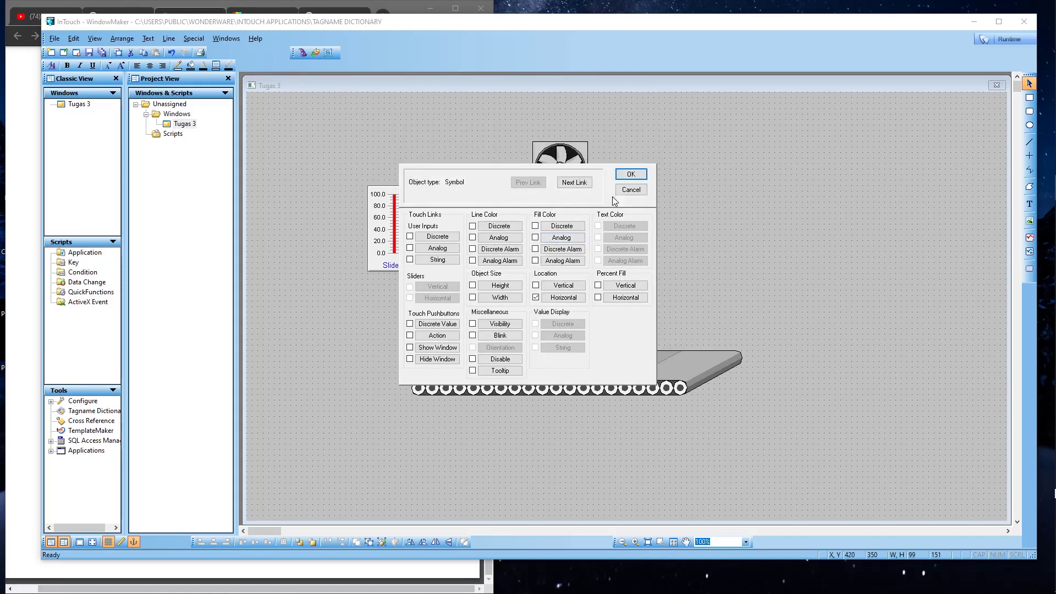
left_click(630, 174)
left_click(627, 194)
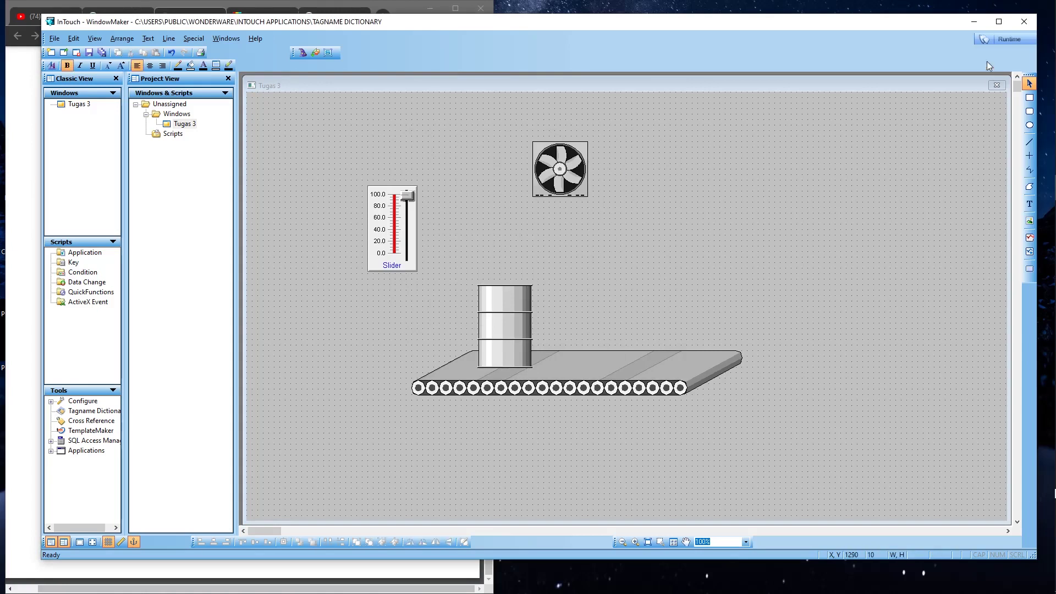
Start the runtime and test the barrel movement by moving the slider up to 100 and back down to 0.
left_click(999, 39)
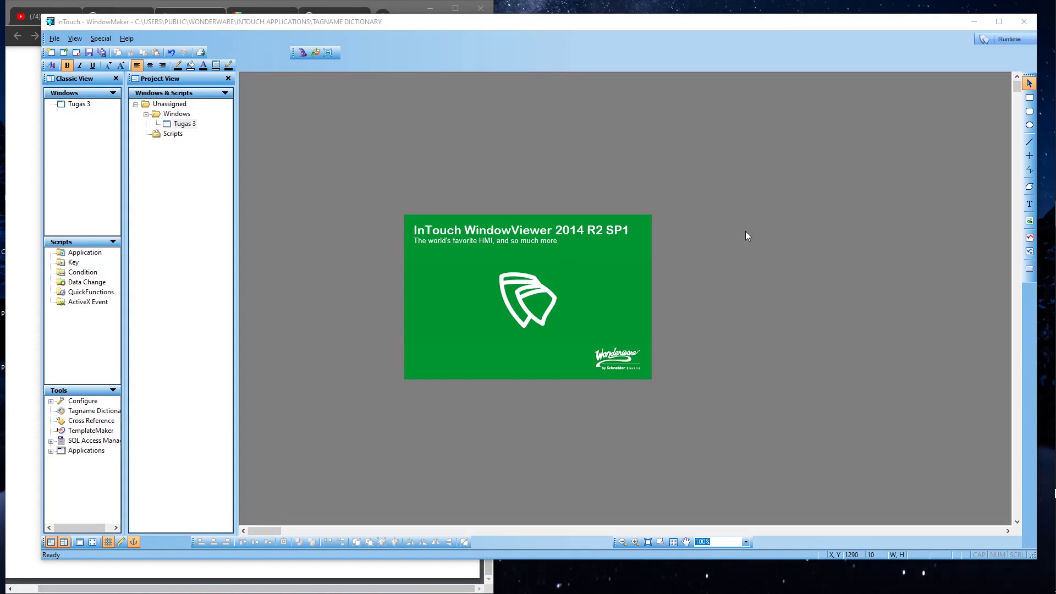
left_click(608, 341)
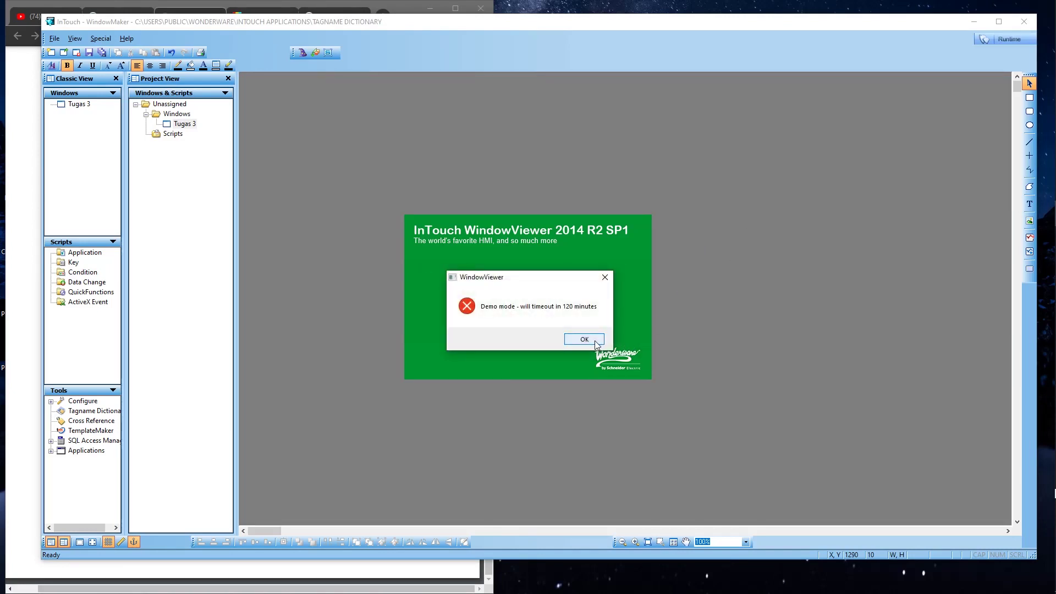
left_click(594, 341)
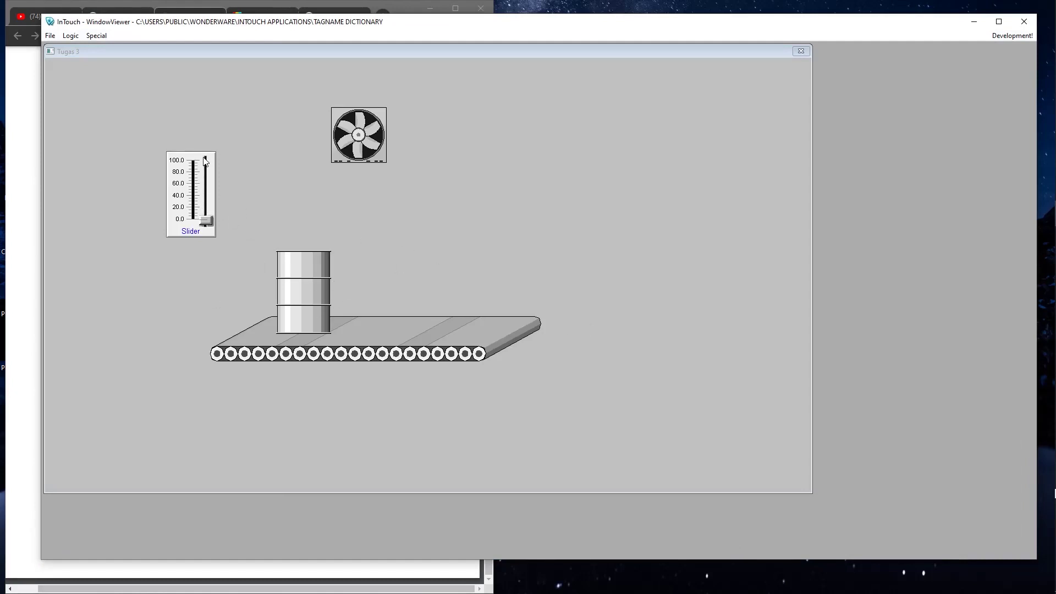
left_click(205, 222)
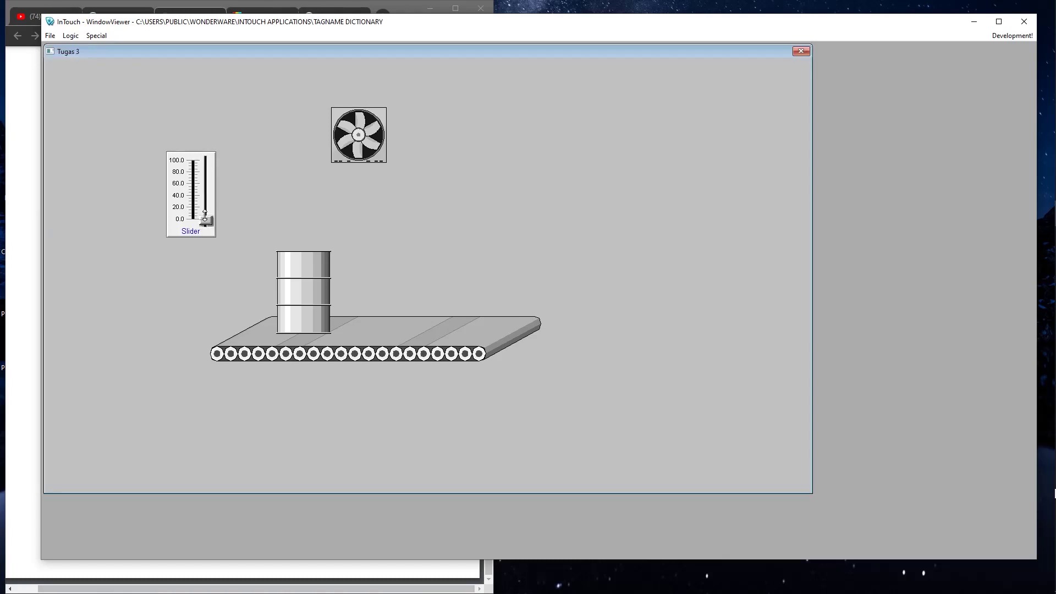
left_click_drag(209, 222, 201, 156)
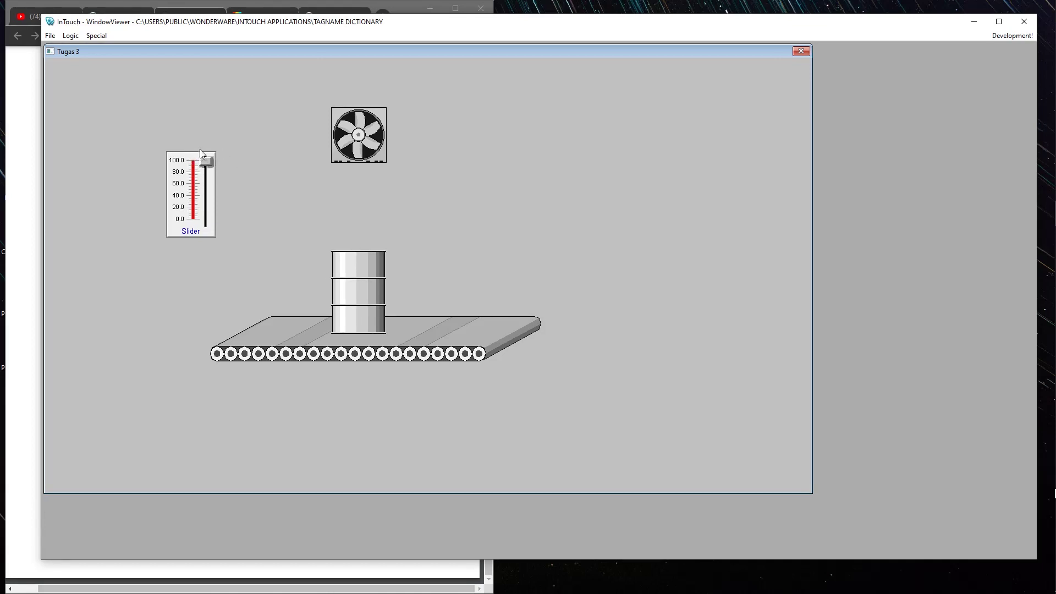
left_click_drag(207, 164, 207, 221)
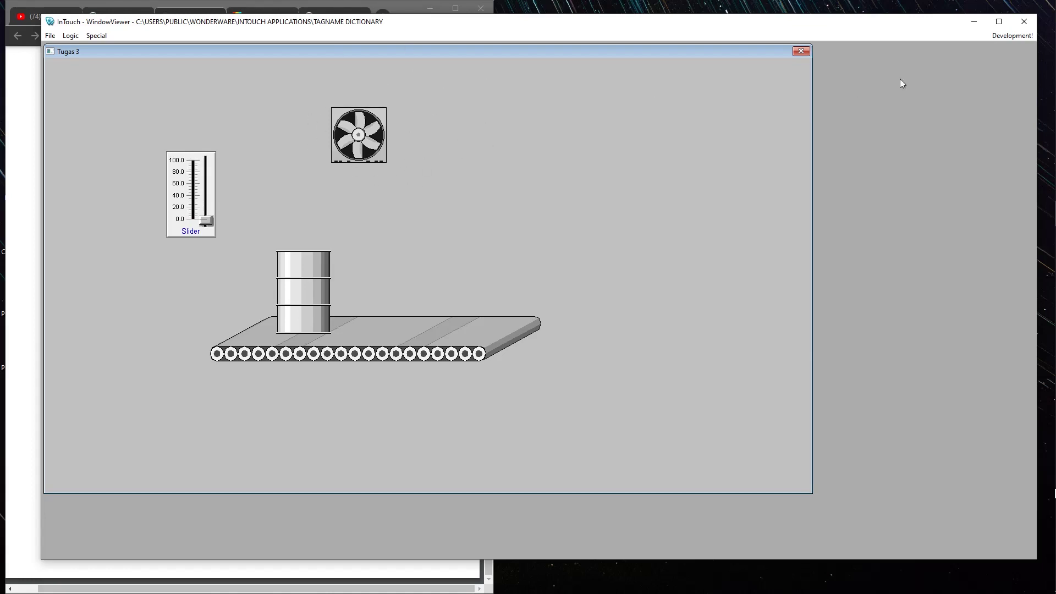
Close the runtime WindowViewer, switch back to WindowMaker and reopen the Tugas 3 window for editing.
left_click(1024, 20)
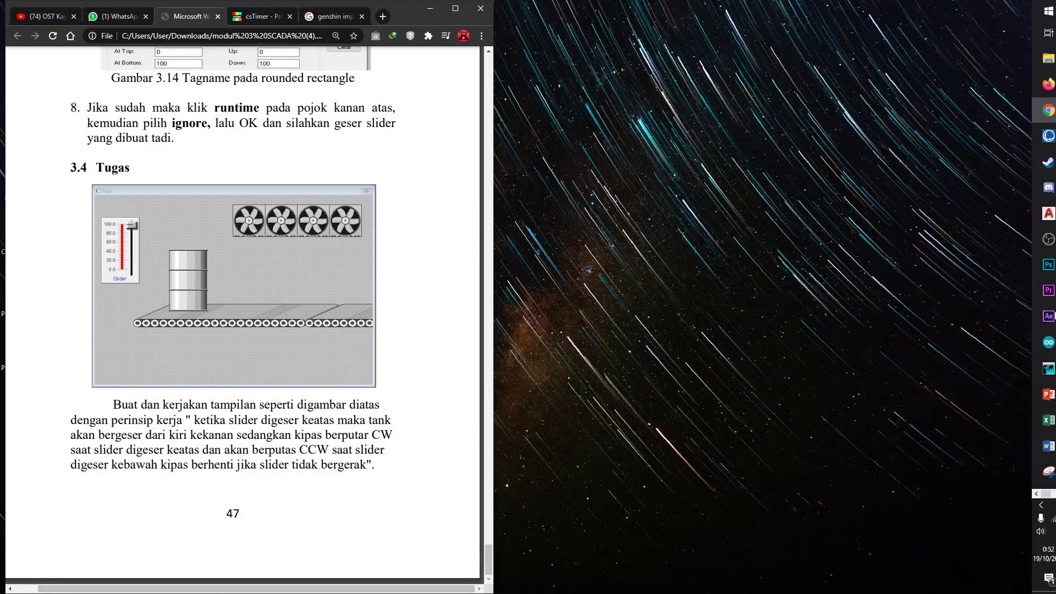
scroll(1048, 385, "down", 5)
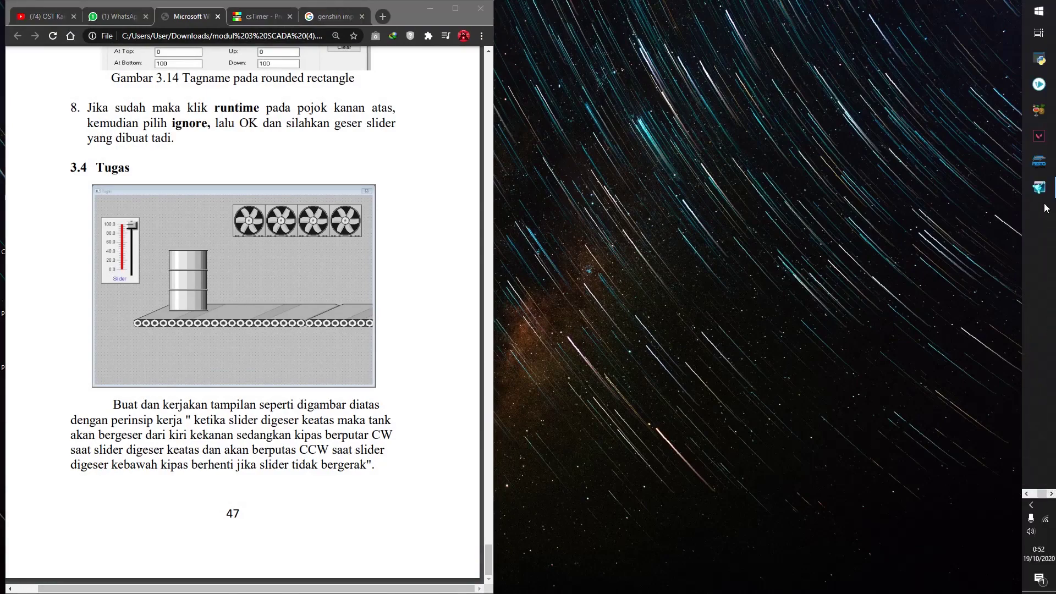
left_click(1039, 189)
double_click(186, 123)
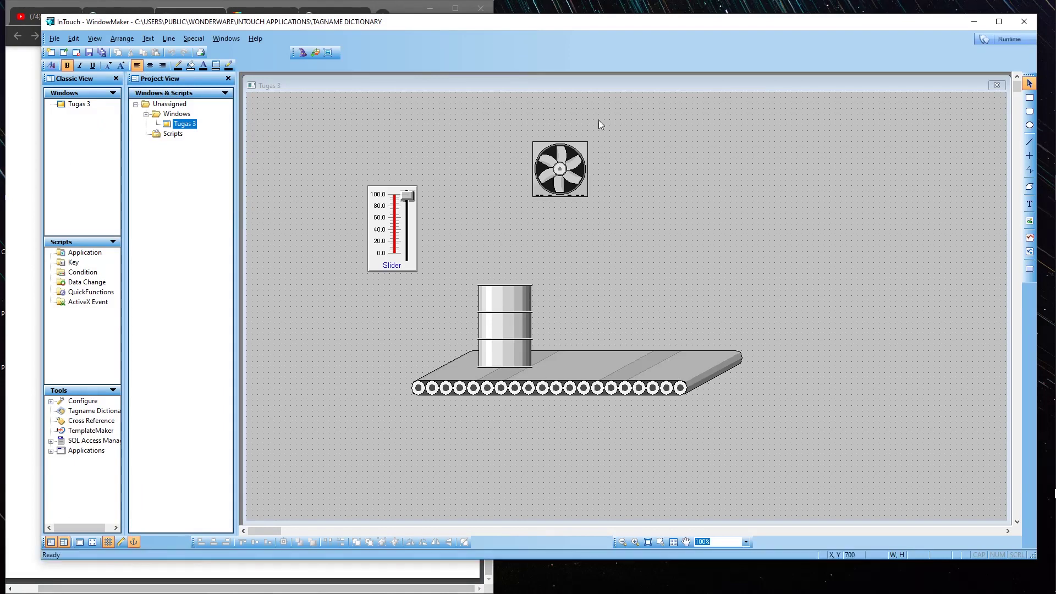
Move the fan left to about X 410, Y 90 and place a copy of it at about X 660, Y 90.
left_click(532, 144)
left_click_drag(530, 144, 470, 144)
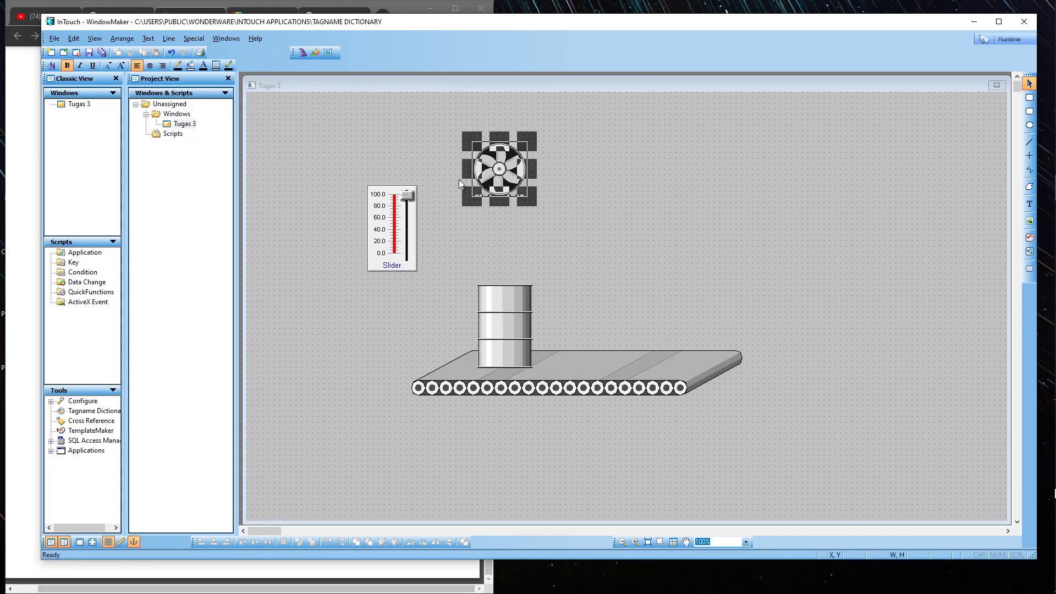
left_click(589, 198)
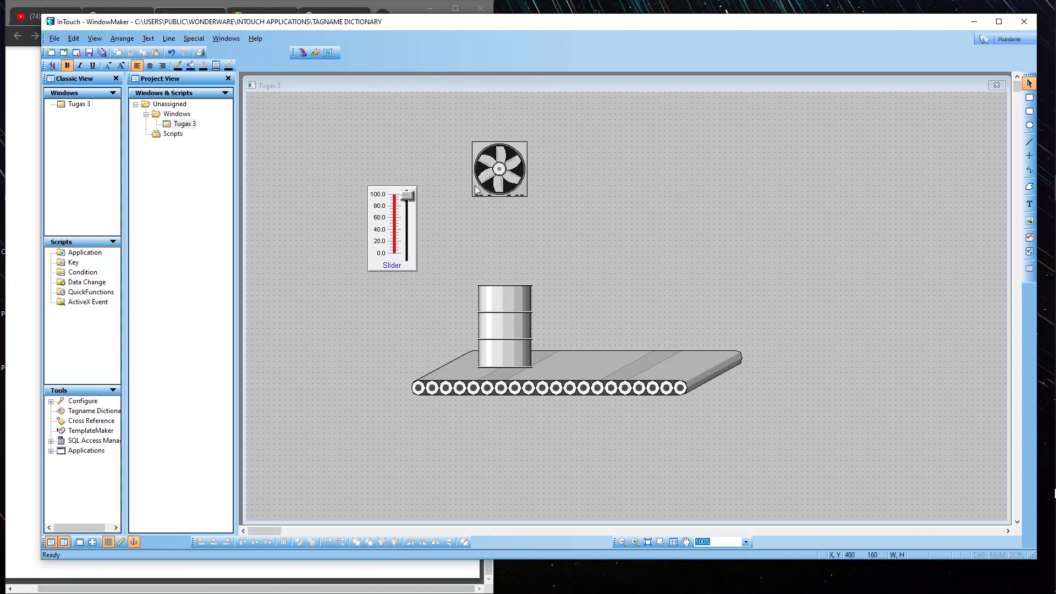
left_click(507, 152)
left_click(584, 162)
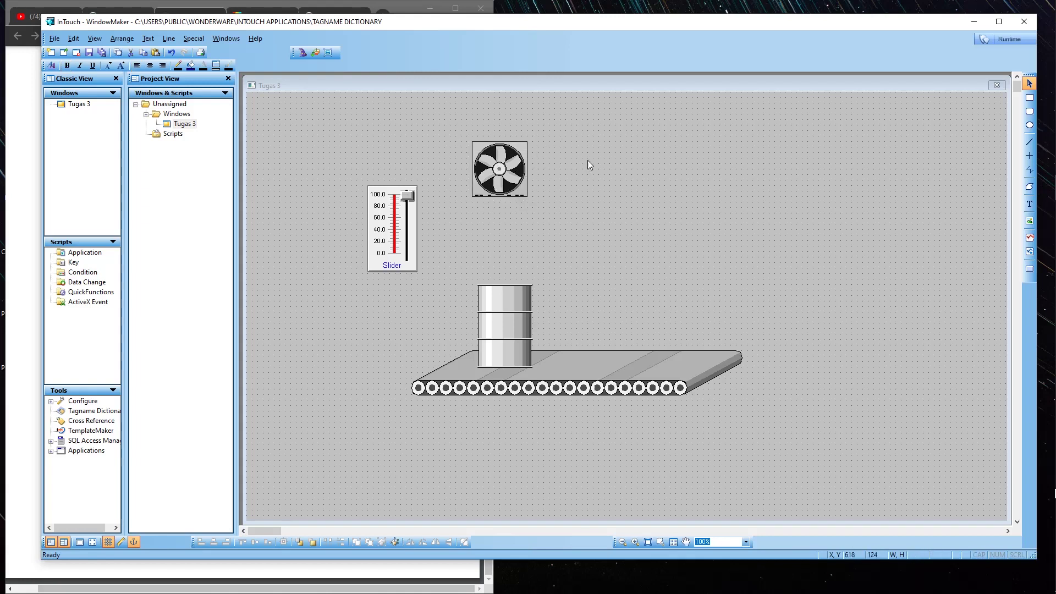
left_click(609, 142)
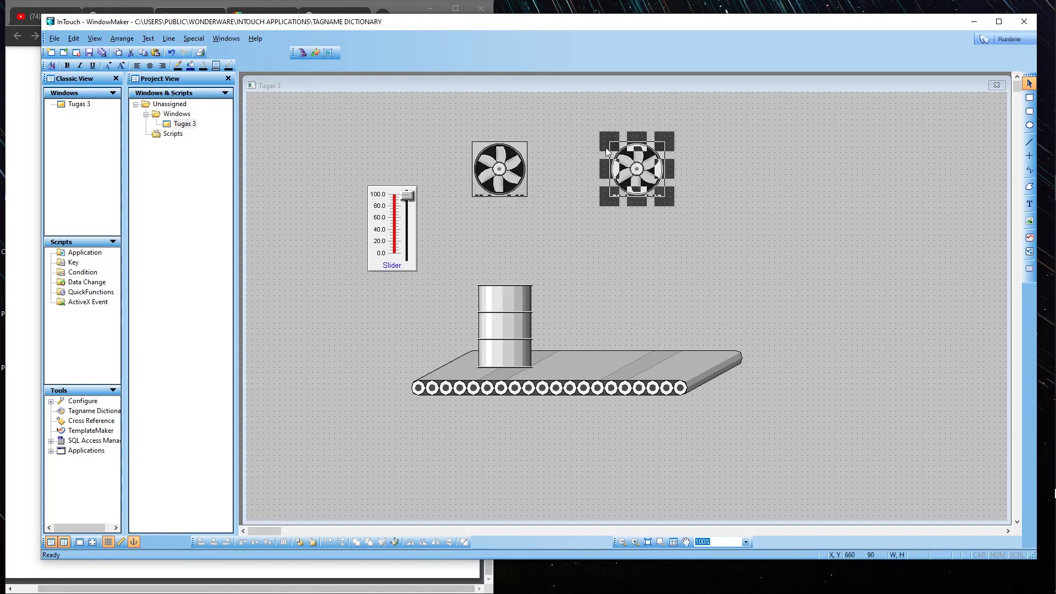
left_click(561, 160)
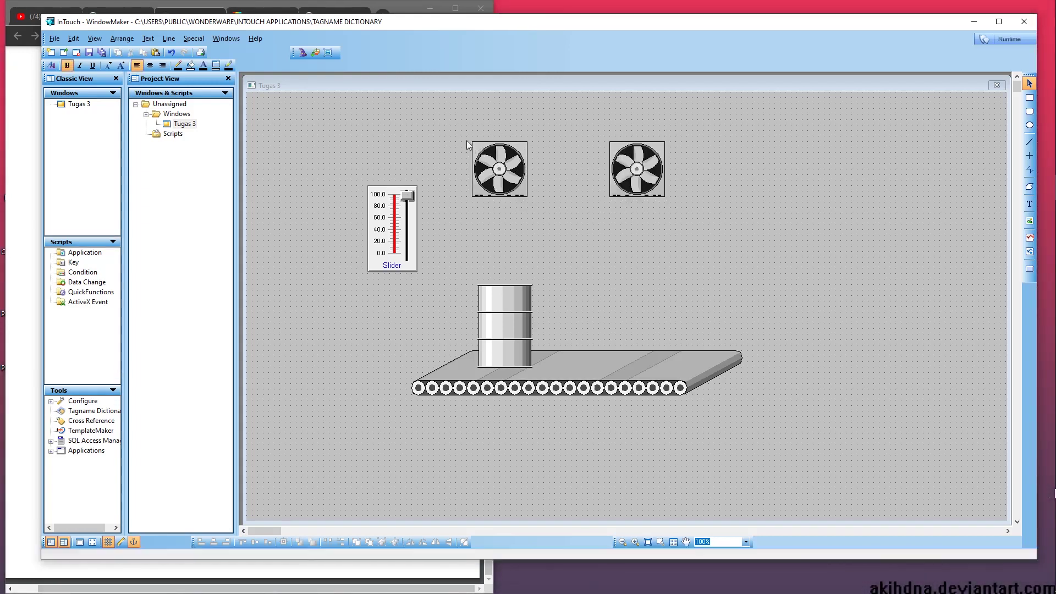
Break the left fan's cell and deselect it.
left_click_drag(446, 126, 560, 209)
left_click(530, 159)
left_click(525, 164)
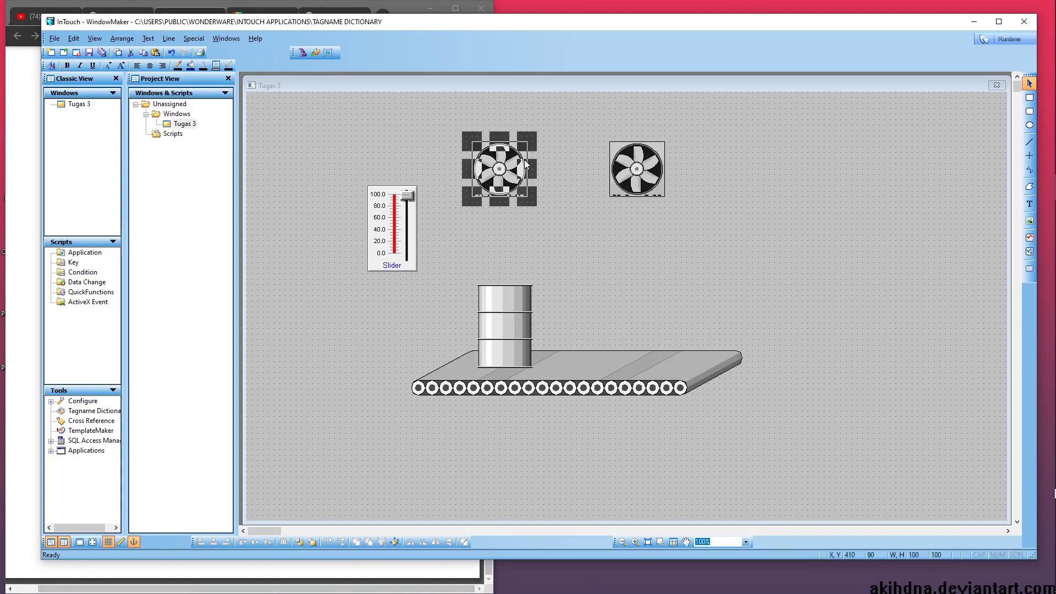
right_click(523, 159)
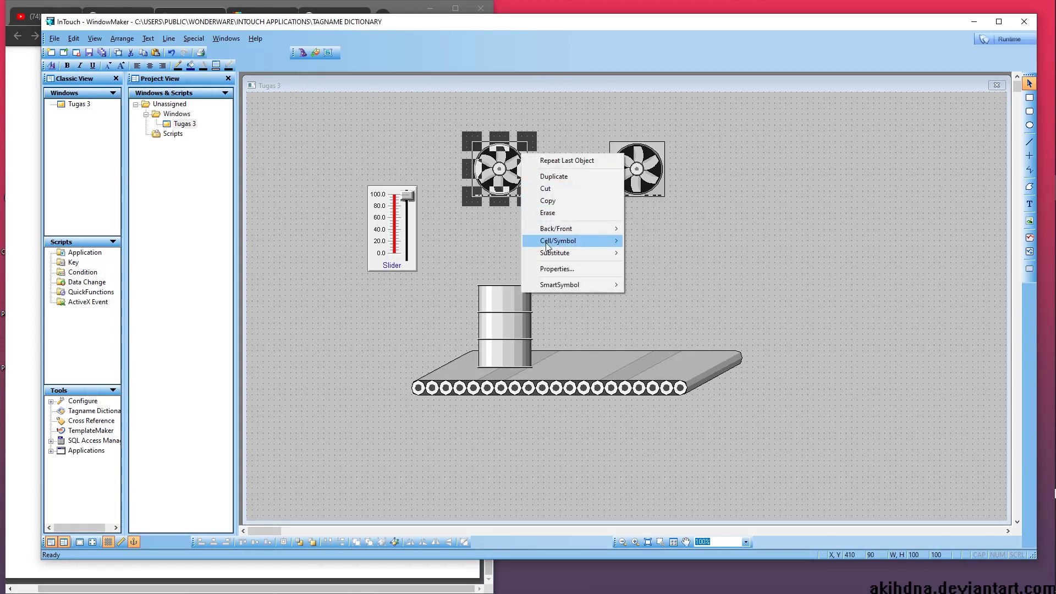
mouse_move(549, 246)
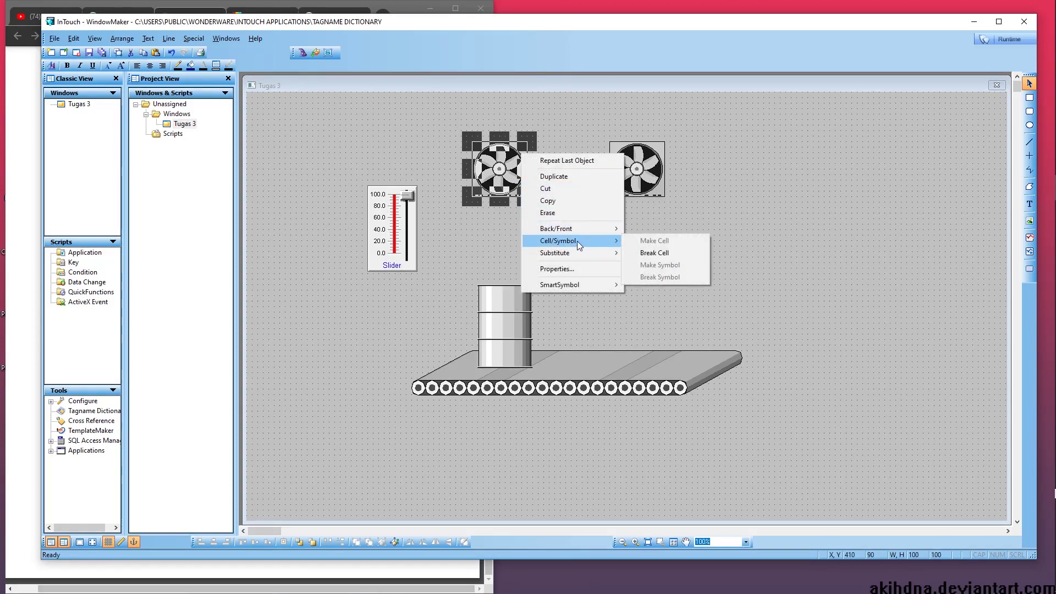
left_click(647, 253)
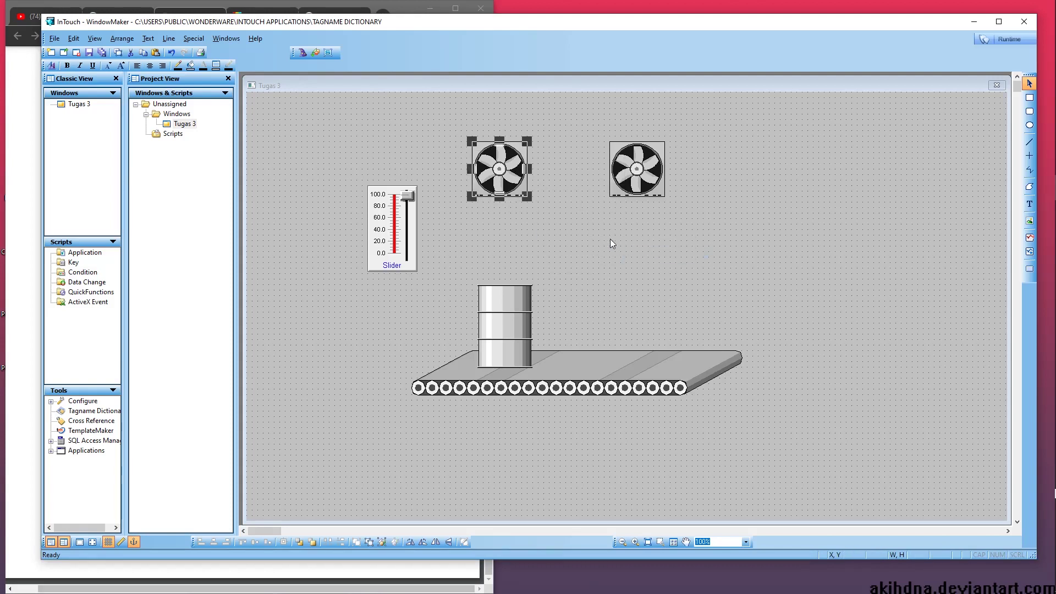
left_click(566, 225)
Try to move the left fan beside the second fan and undo the resulting size and position changes.
left_click(523, 190)
left_click_drag(523, 187, 594, 189)
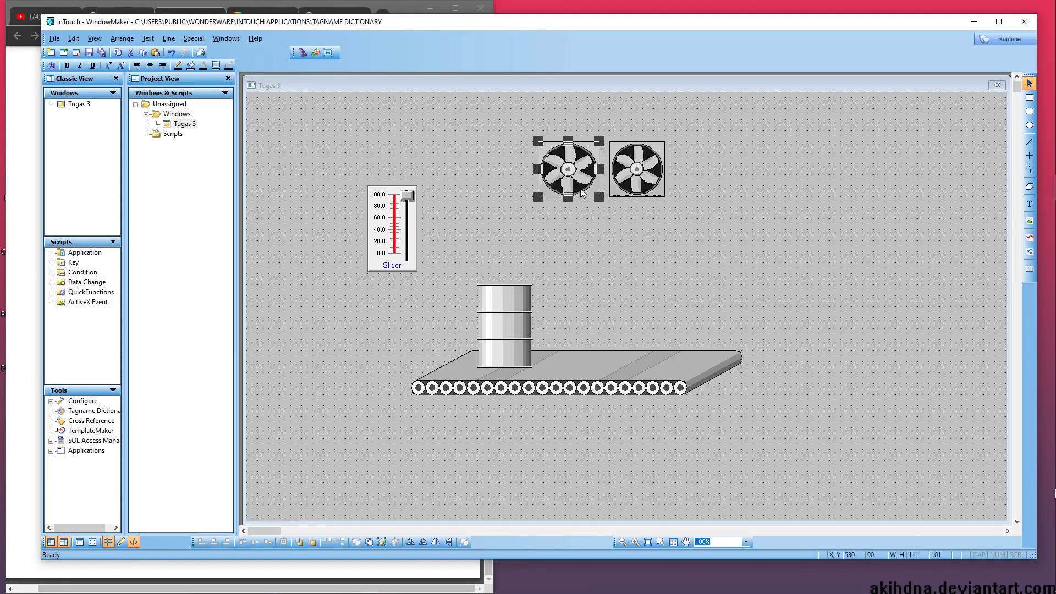
key("ctrl+z")
left_click(579, 188)
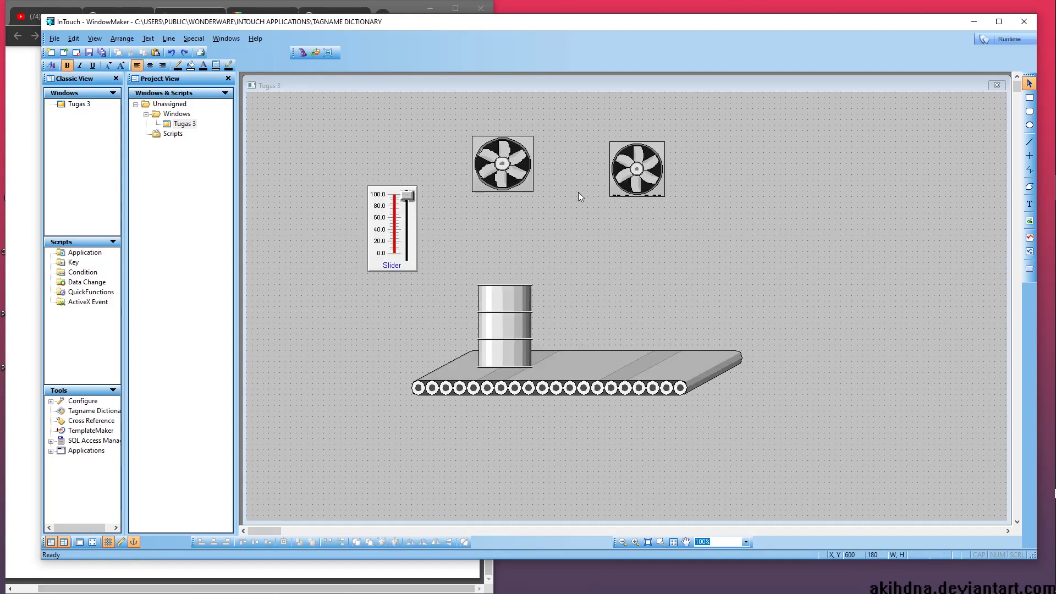
key("ctrl+z")
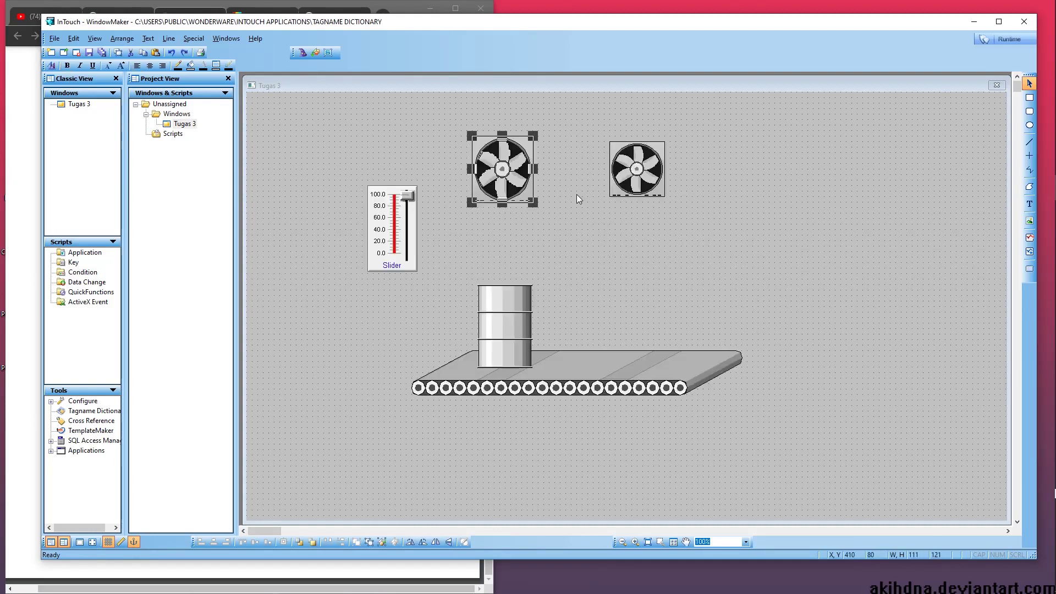
key("ctrl+z")
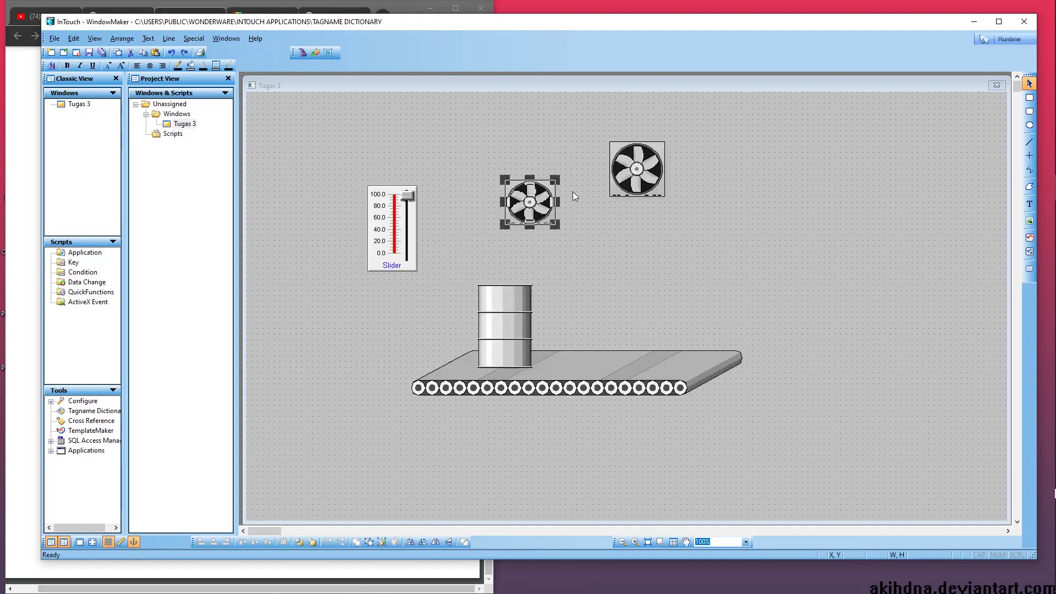
key("ctrl+y")
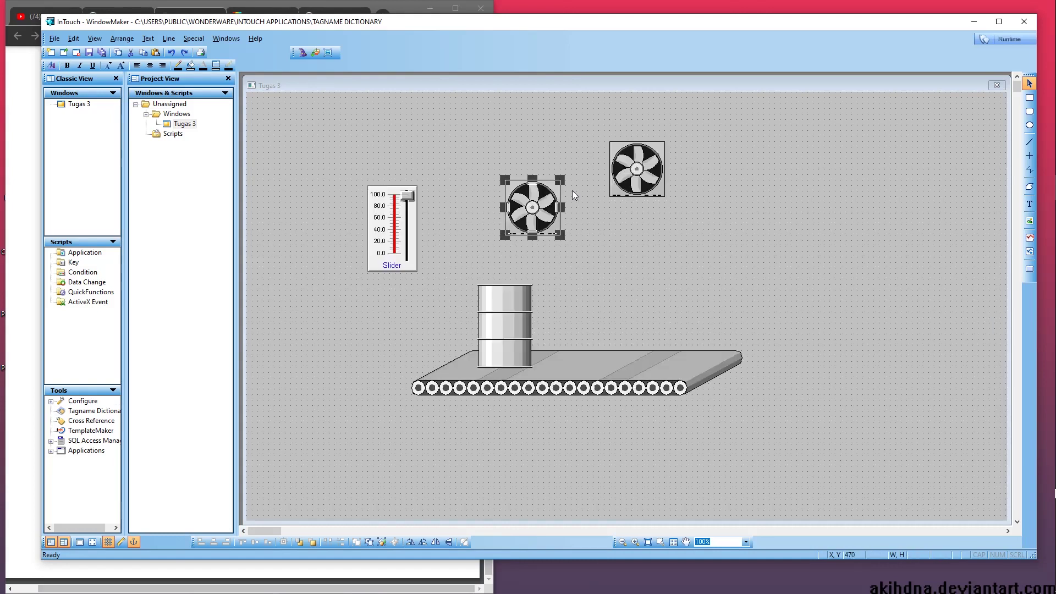
Move the left fan to about X 420, Y 90, level with the second fan, and deselect it.
left_click(570, 223)
left_click_drag(549, 233, 521, 195)
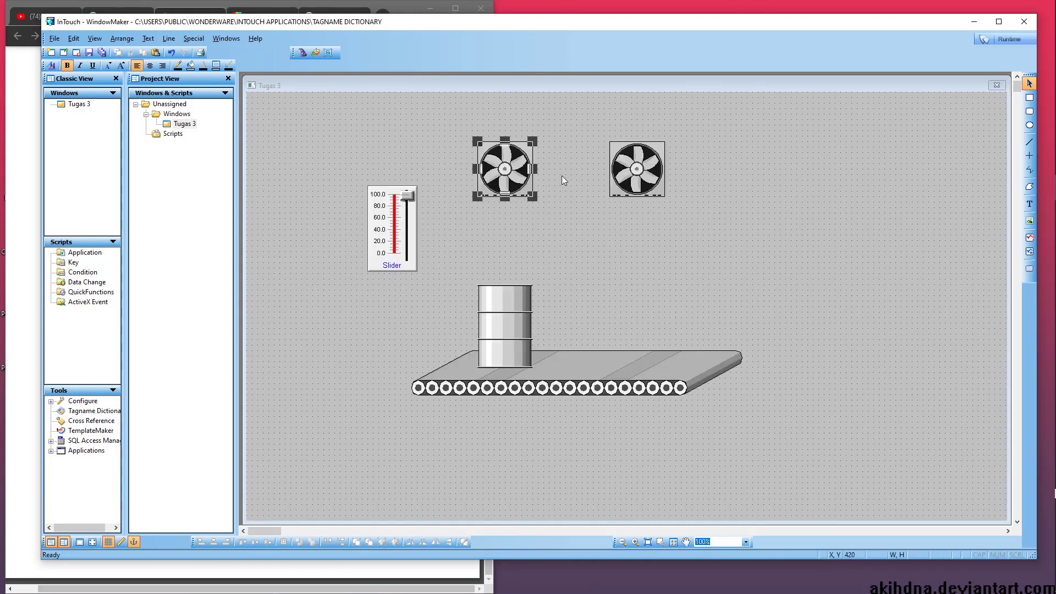
left_click(562, 174)
Break the left fan's symbol into its separate parts and deselect them.
left_click(527, 187)
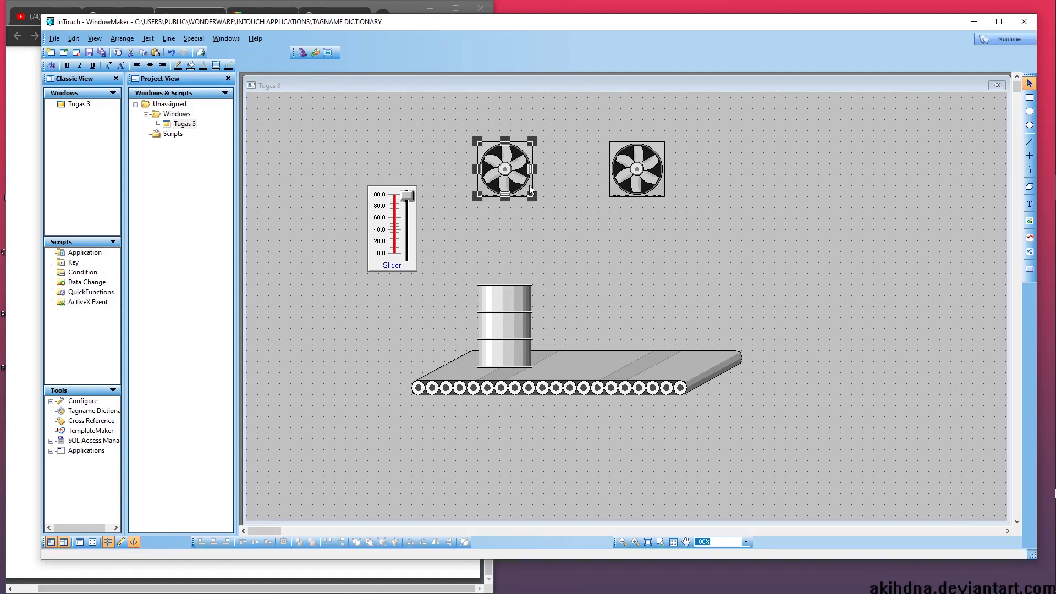
right_click(530, 188)
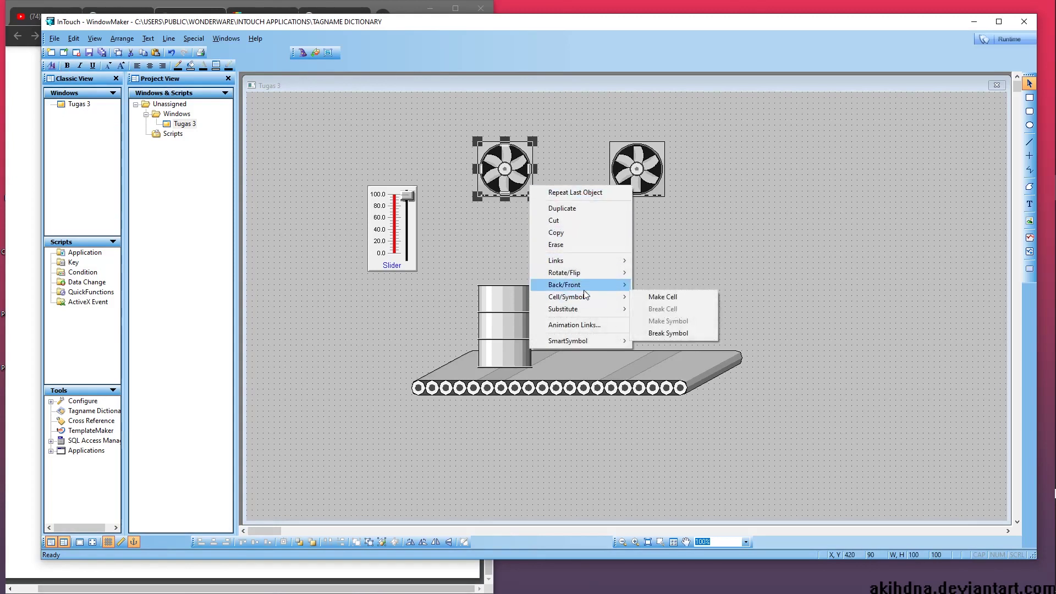
left_click(536, 181)
left_click(529, 184)
right_click(528, 184)
mouse_move(578, 297)
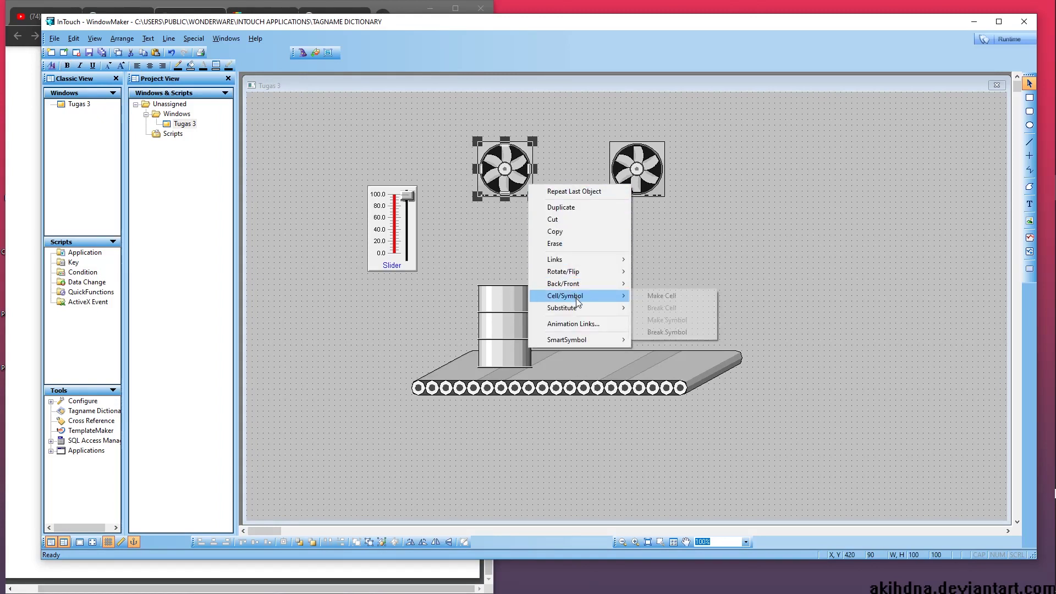
left_click(670, 331)
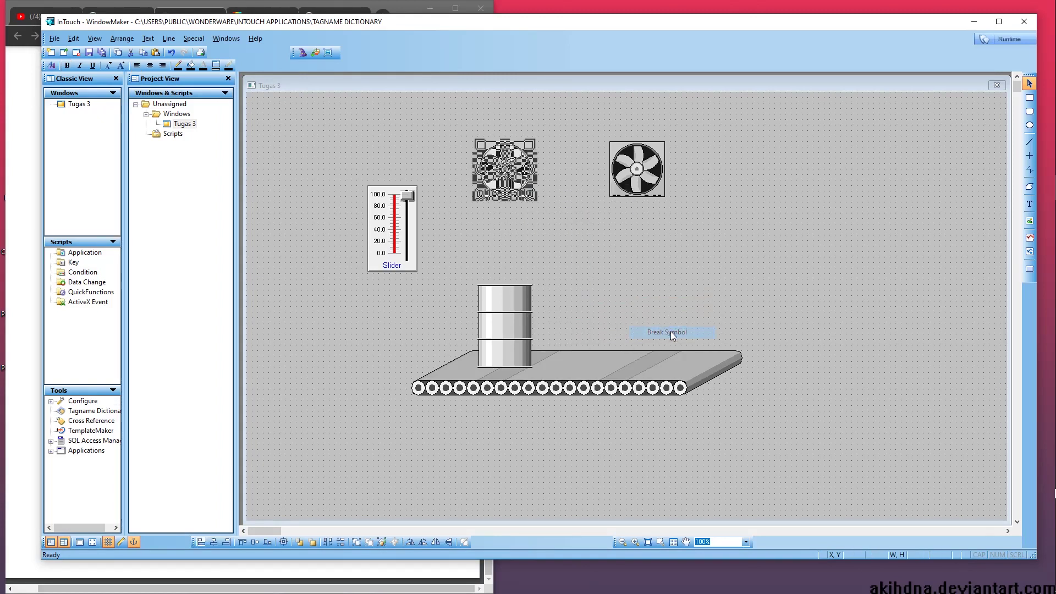
left_click(575, 227)
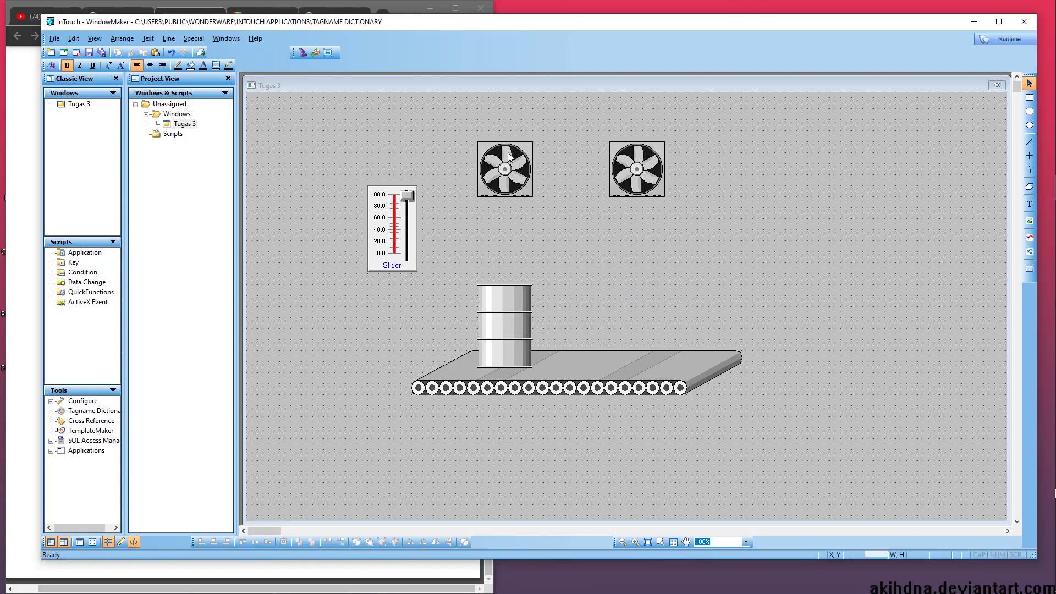
Delete the square frame around the left fan.
left_click(481, 146)
left_click(479, 141)
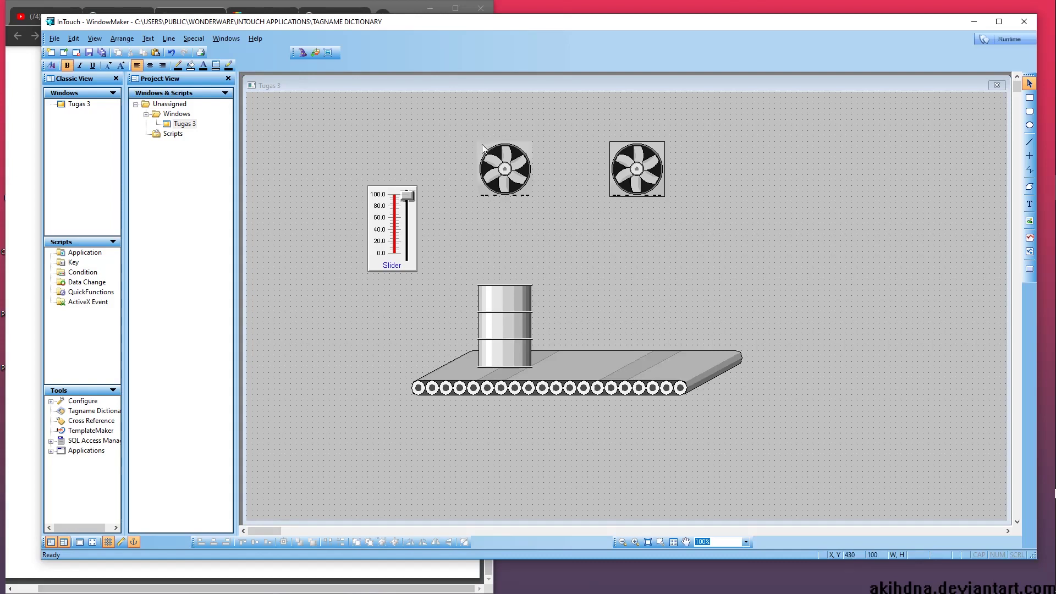
left_click(471, 171)
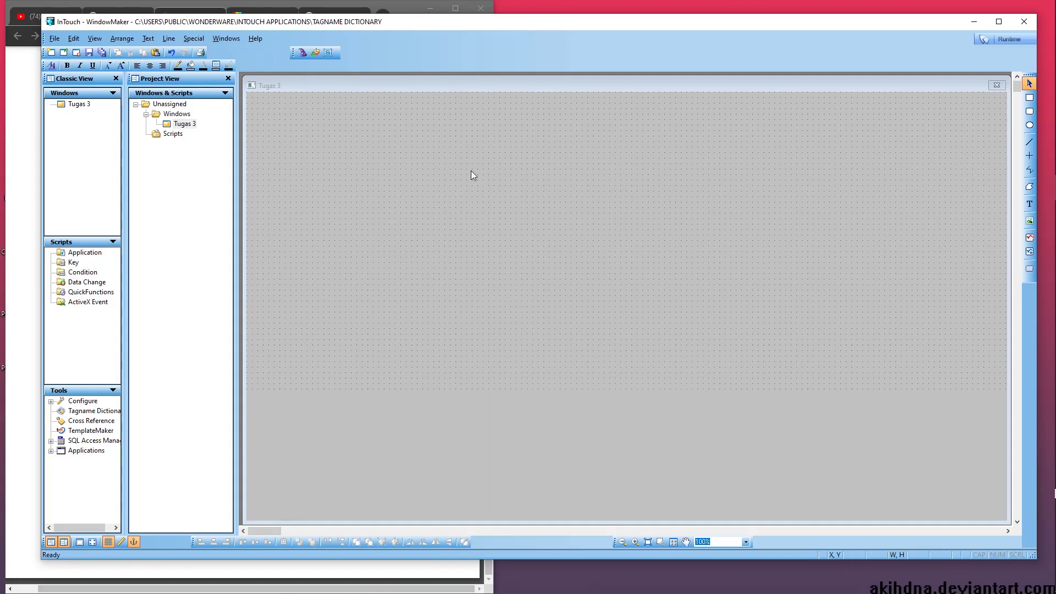
Delete the small dash marks along the left fan's base one after another.
left_click(484, 198)
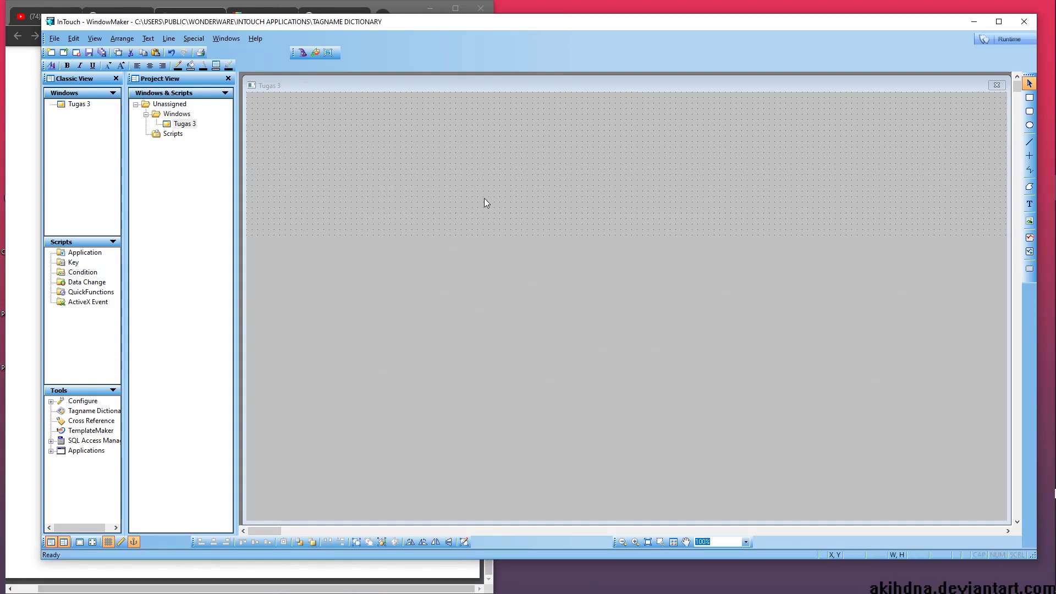
left_click(483, 196)
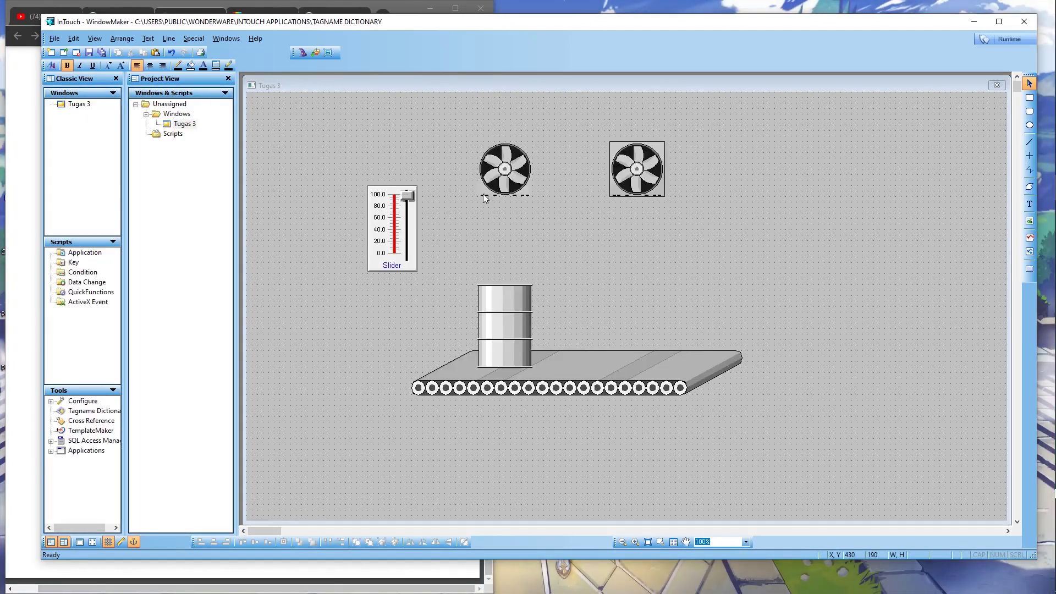
left_click(483, 197)
left_click(487, 198)
left_click(486, 195)
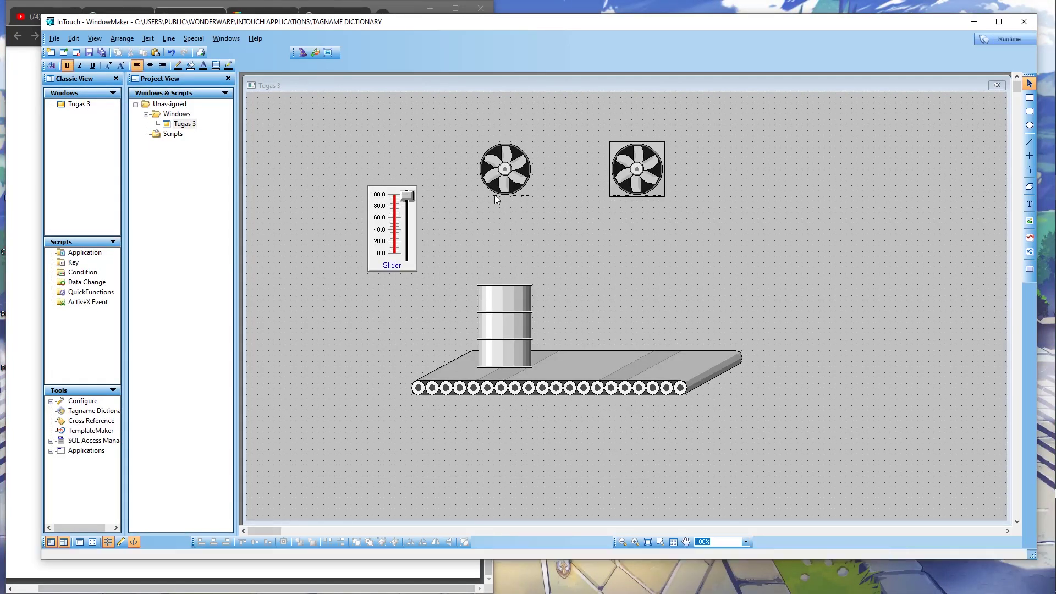
left_click(489, 196)
left_click(514, 200)
left_click(513, 200)
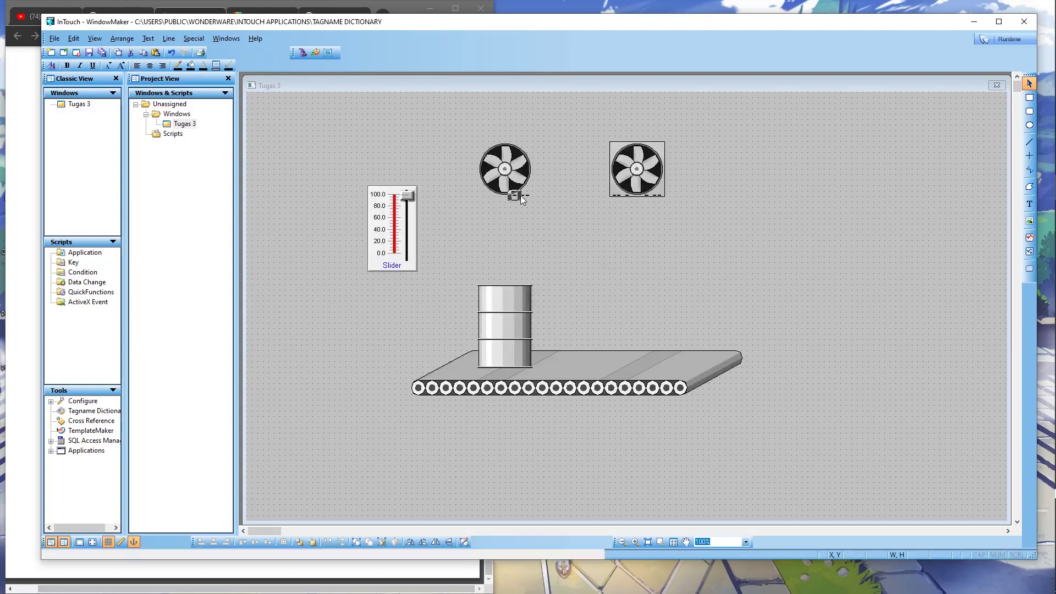
left_click(523, 198)
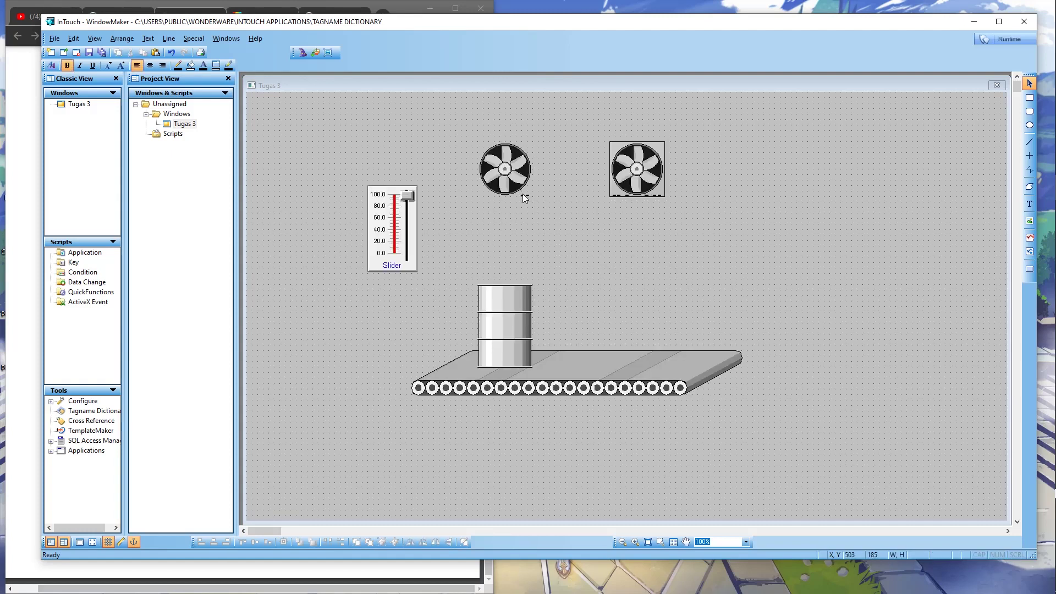
Delete the left fan's circular background shapes and its remaining base dashes, keeping only the blades and hub.
left_click(522, 191)
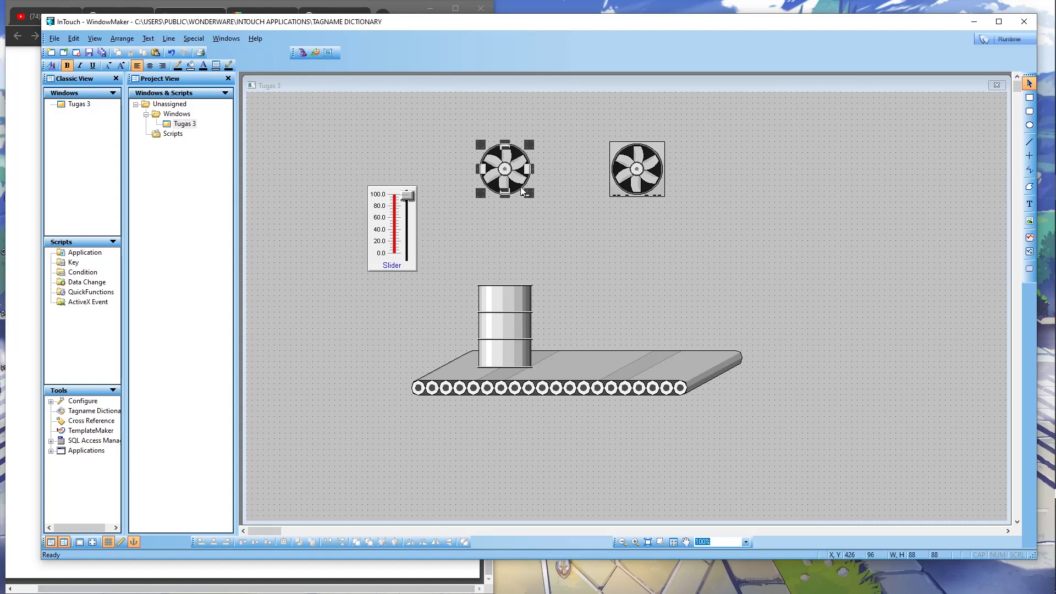
left_click(523, 193)
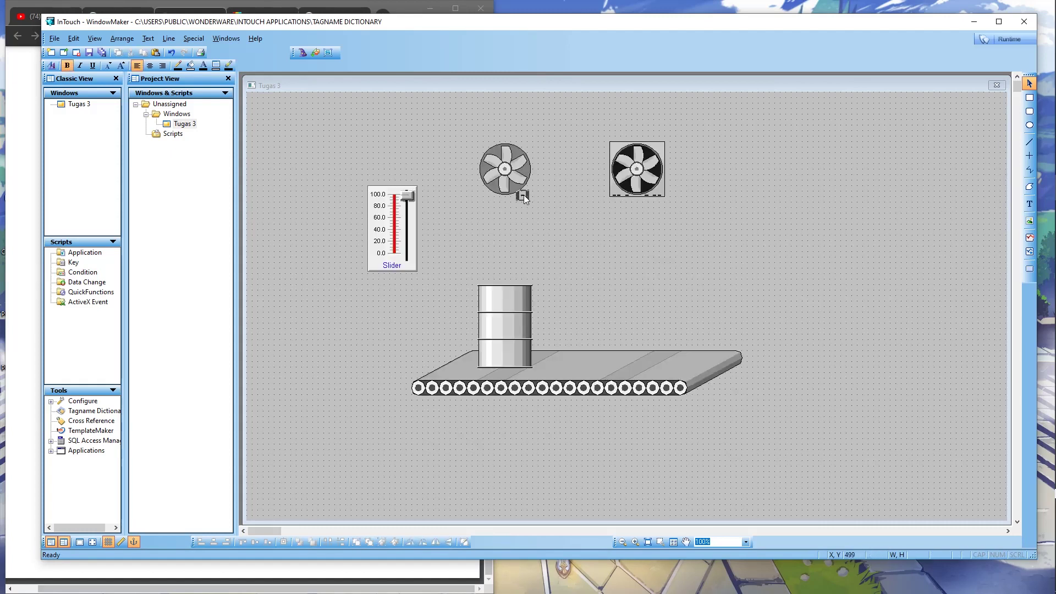
left_click(523, 198)
left_click(528, 198)
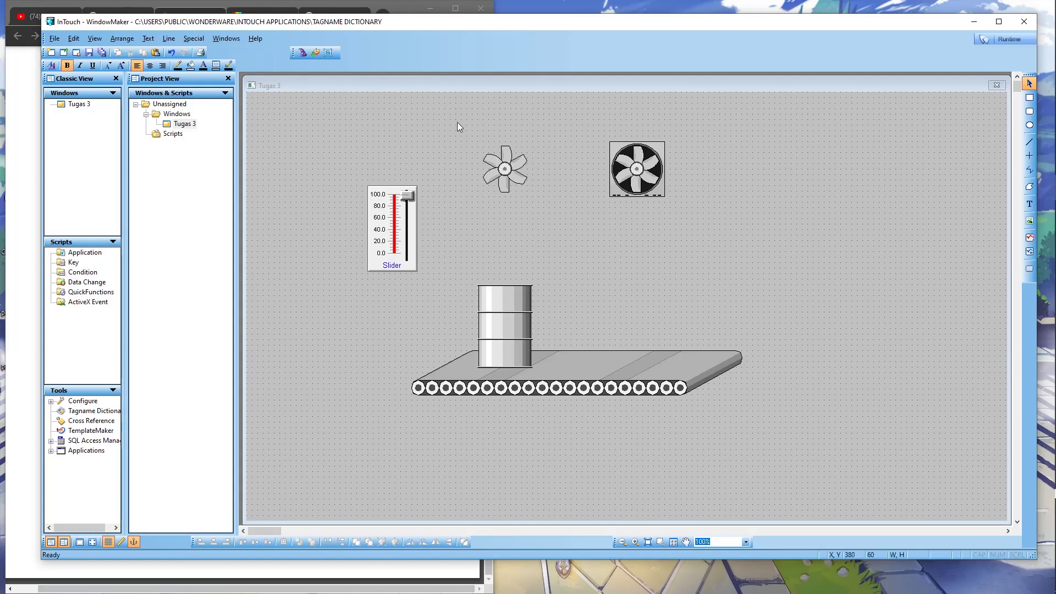
Combine all blades and the hub of the left fan into one symbol and deselect it.
mouse_move(454, 126)
left_mouse_down()
mouse_move(533, 203)
mouse_move(558, 209)
mouse_move(464, 142)
left_mouse_up()
left_click_drag(460, 135, 554, 215)
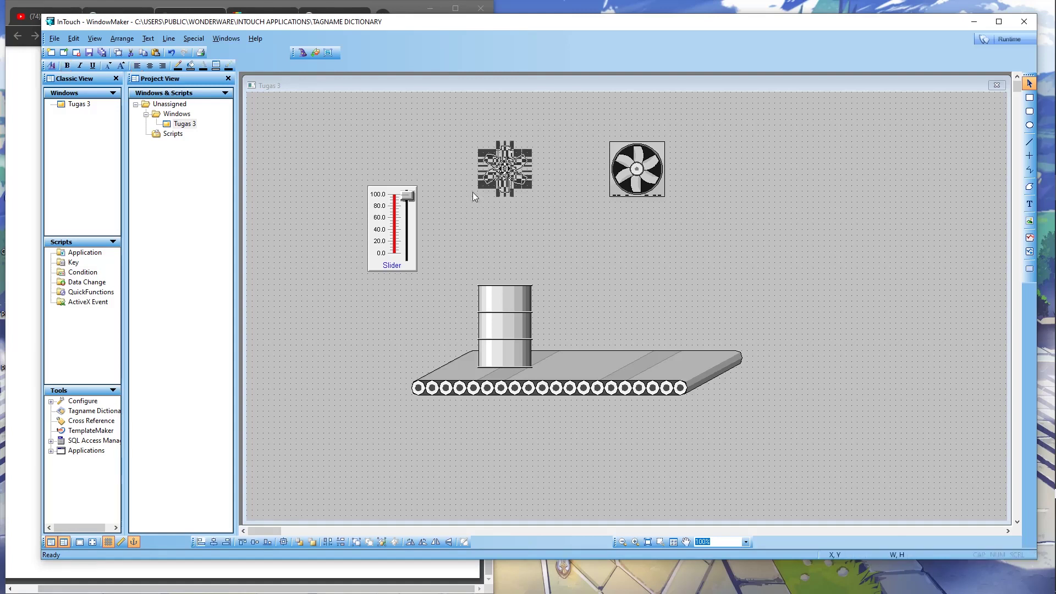
right_click(504, 169)
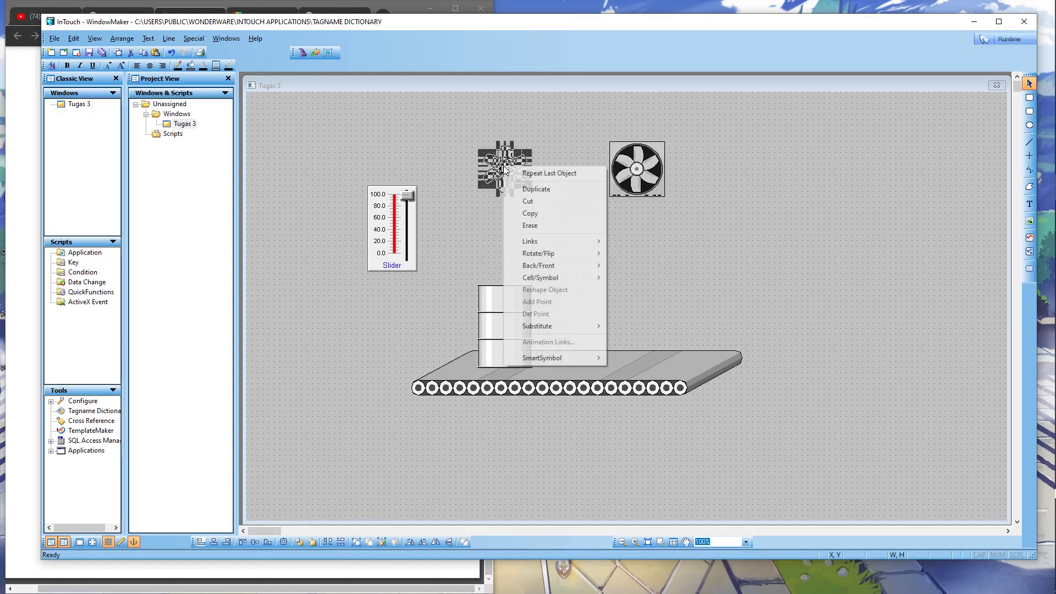
mouse_move(555, 279)
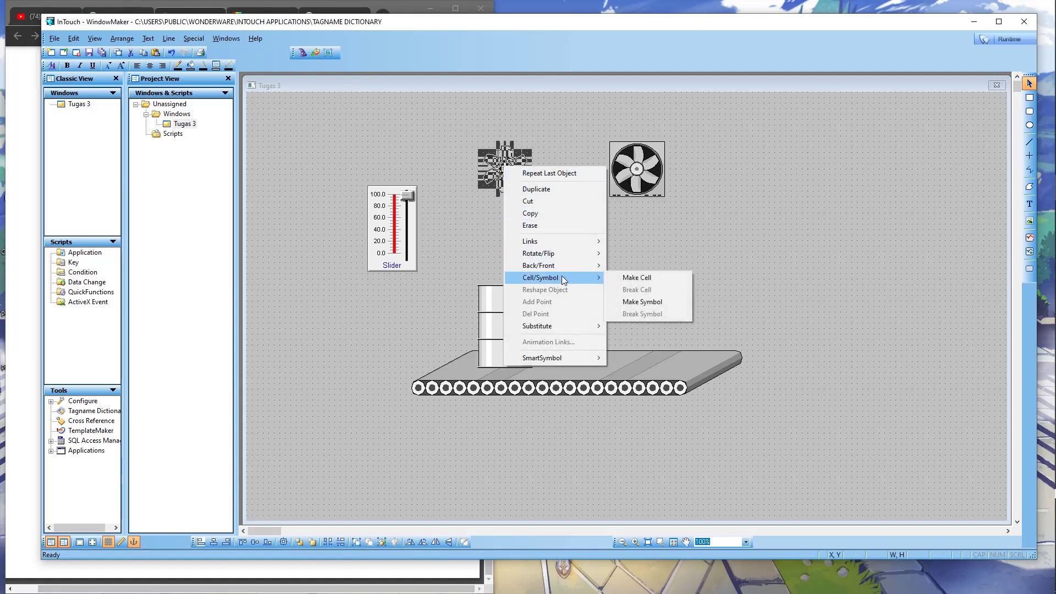
left_click(638, 301)
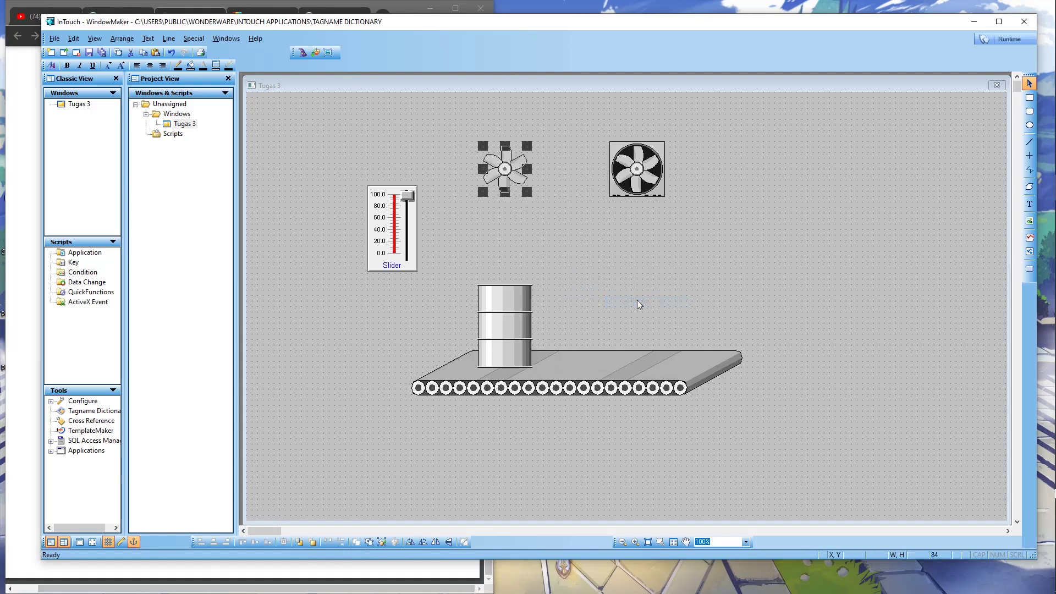
left_click(594, 274)
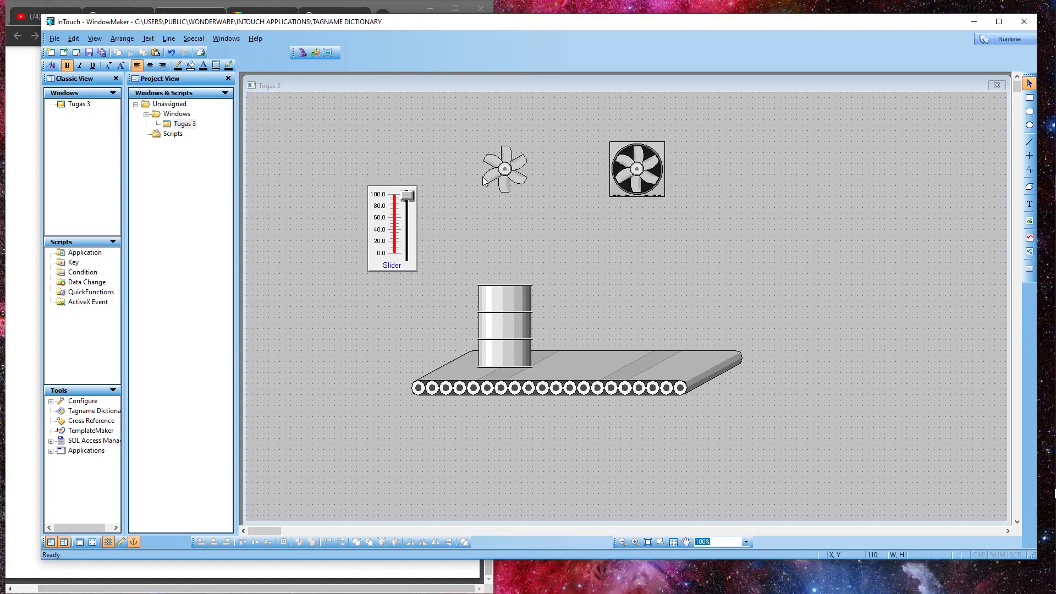
Break the right fan's cell and its symbol into separate parts and deselect them.
right_click(633, 162)
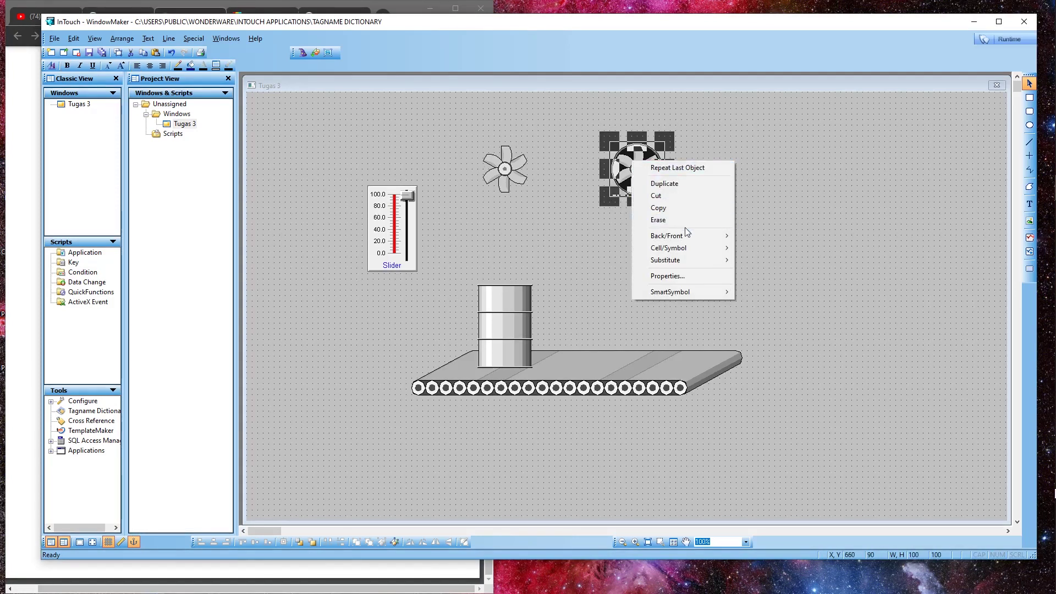
mouse_move(706, 251)
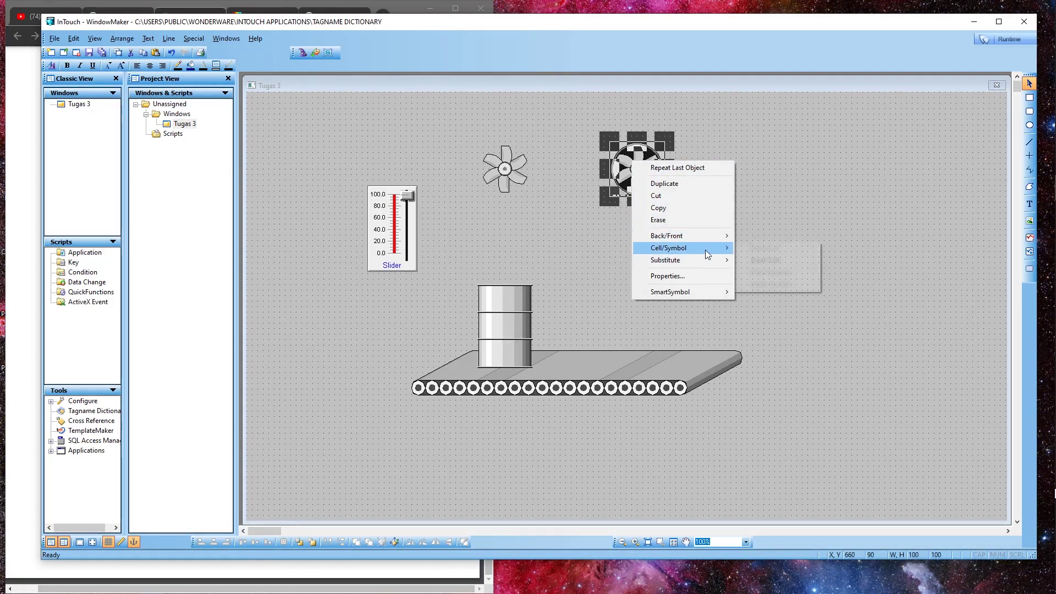
left_click(765, 259)
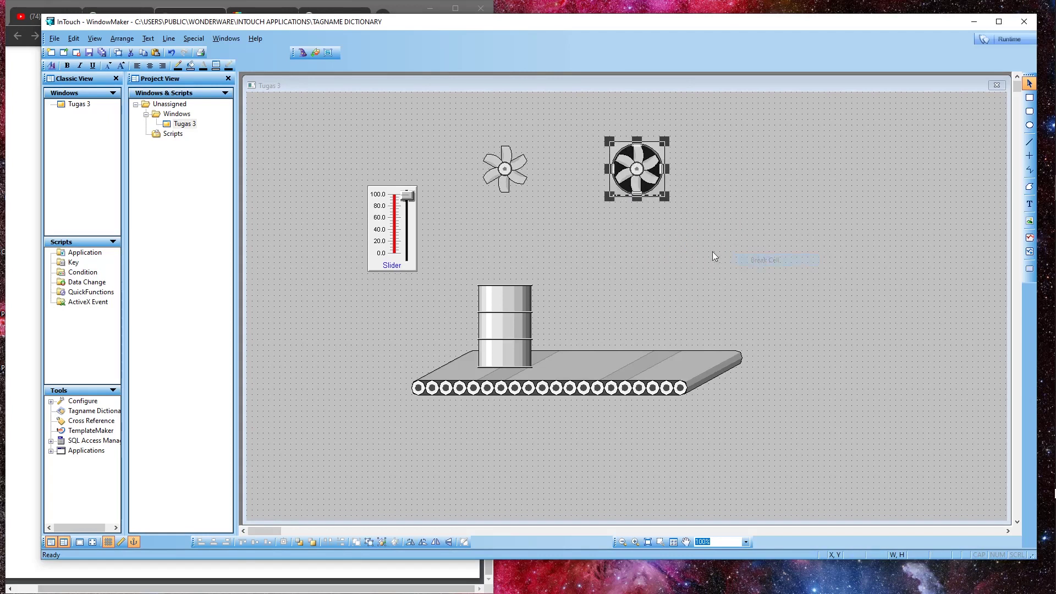
right_click(659, 188)
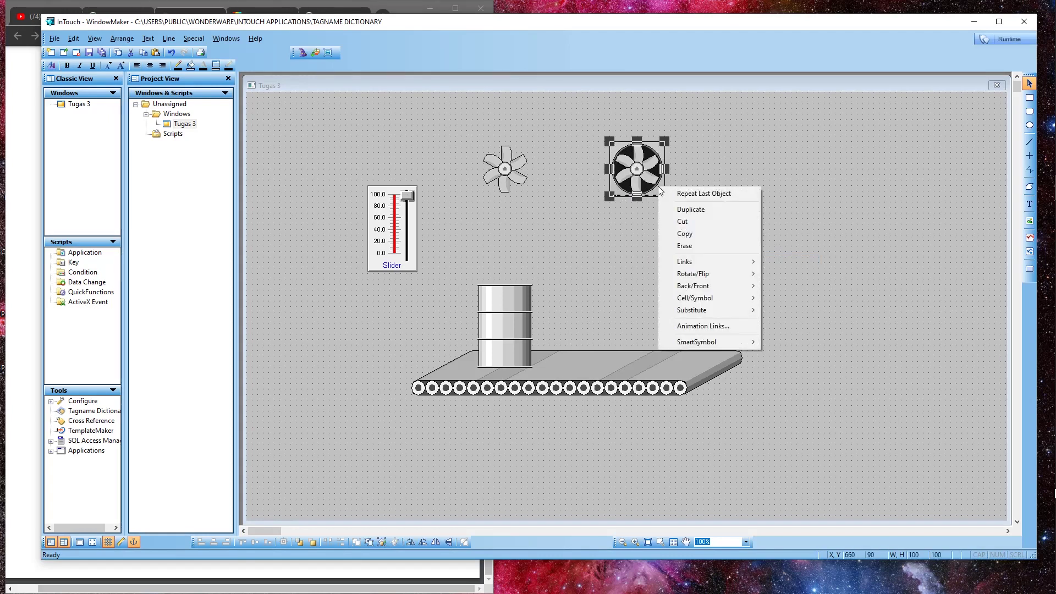
mouse_move(724, 298)
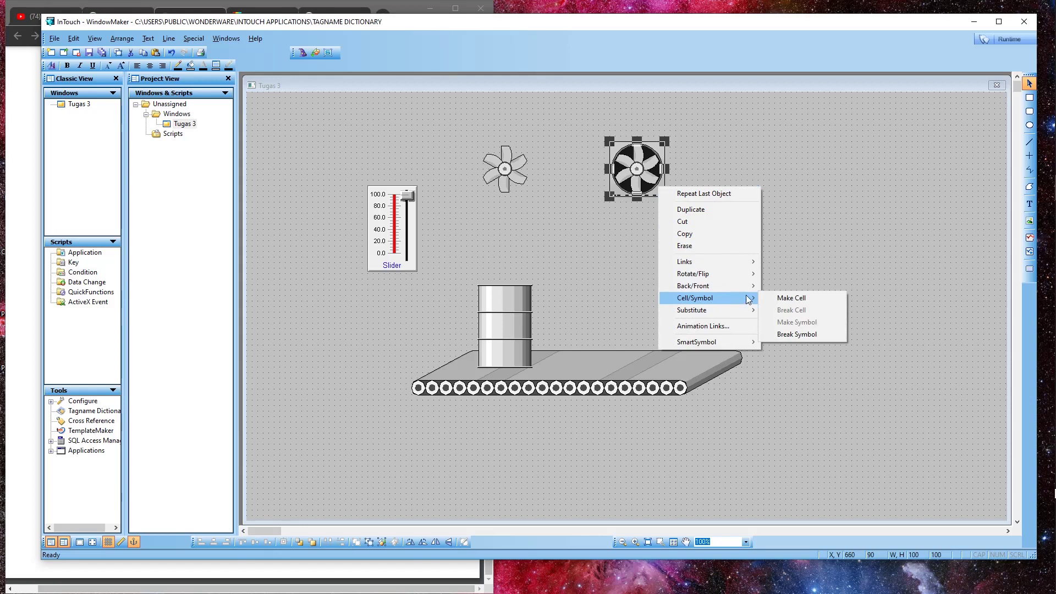
left_click(797, 334)
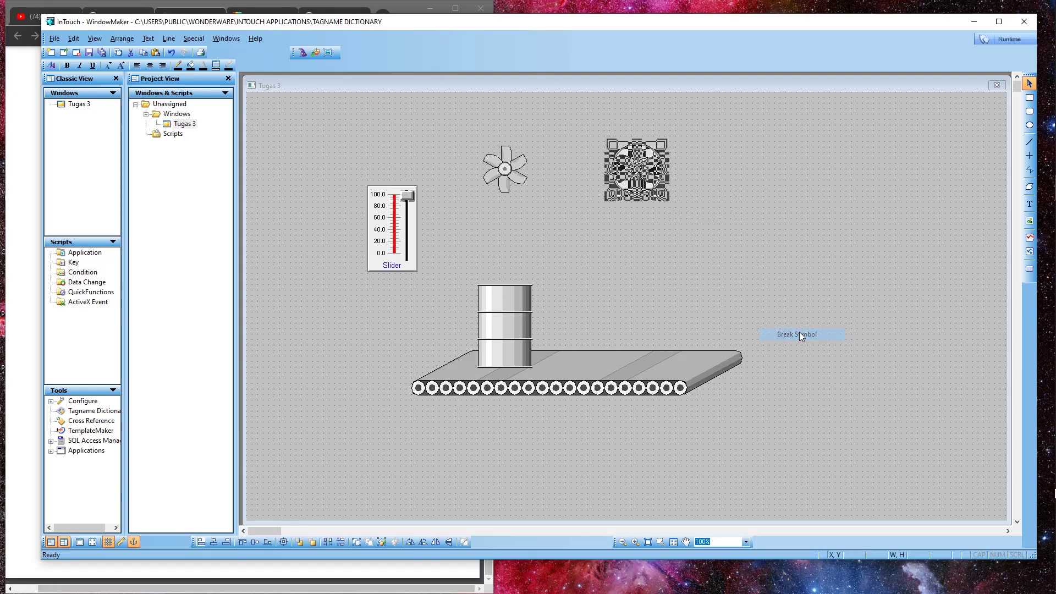
left_click(713, 188)
Delete the grey blades and the hub from the right fan.
left_click(651, 167)
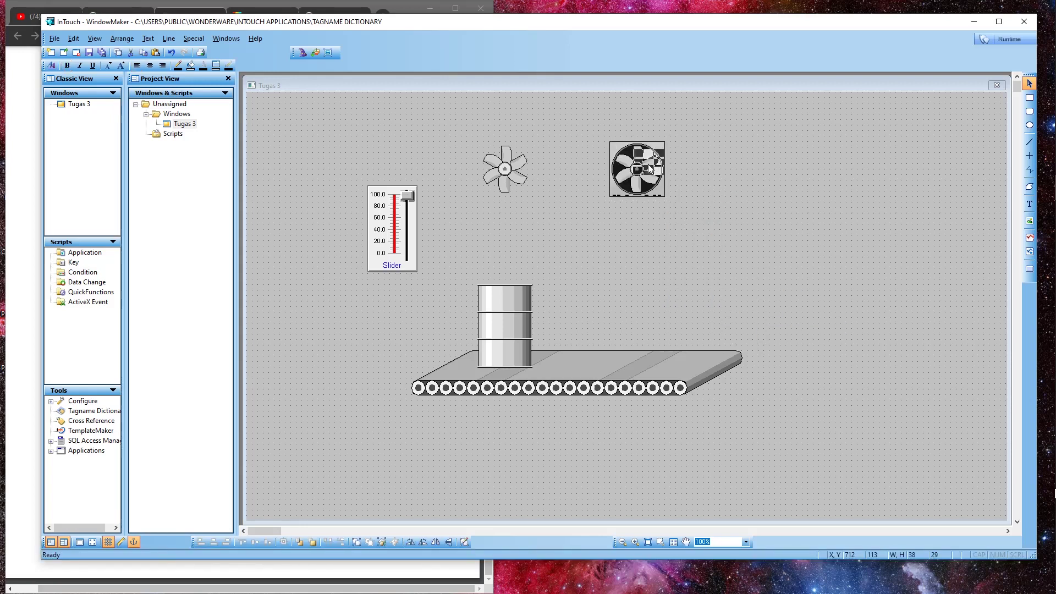
left_click(650, 168)
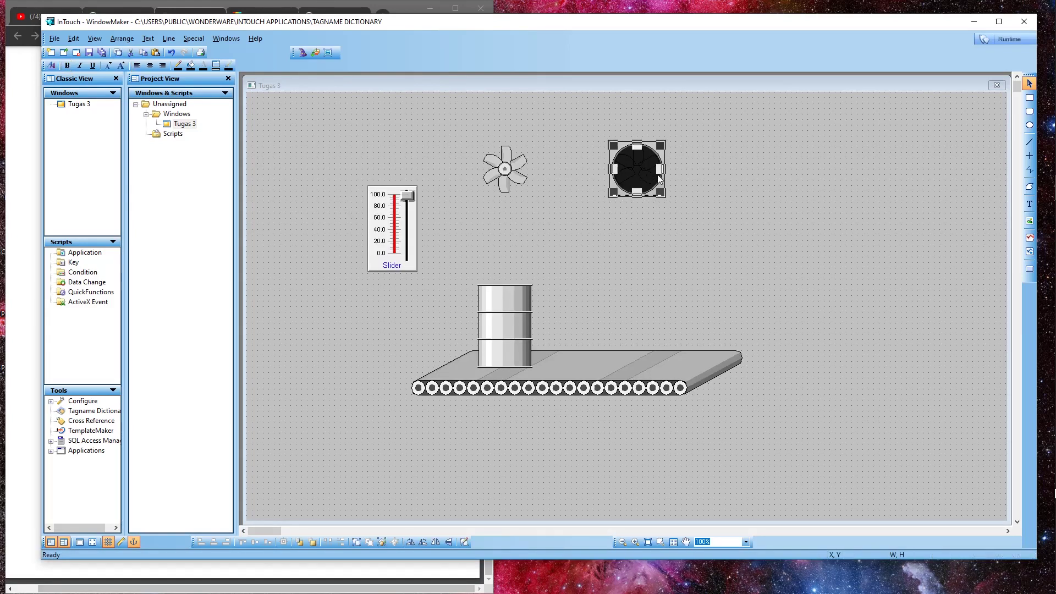
left_click(675, 164)
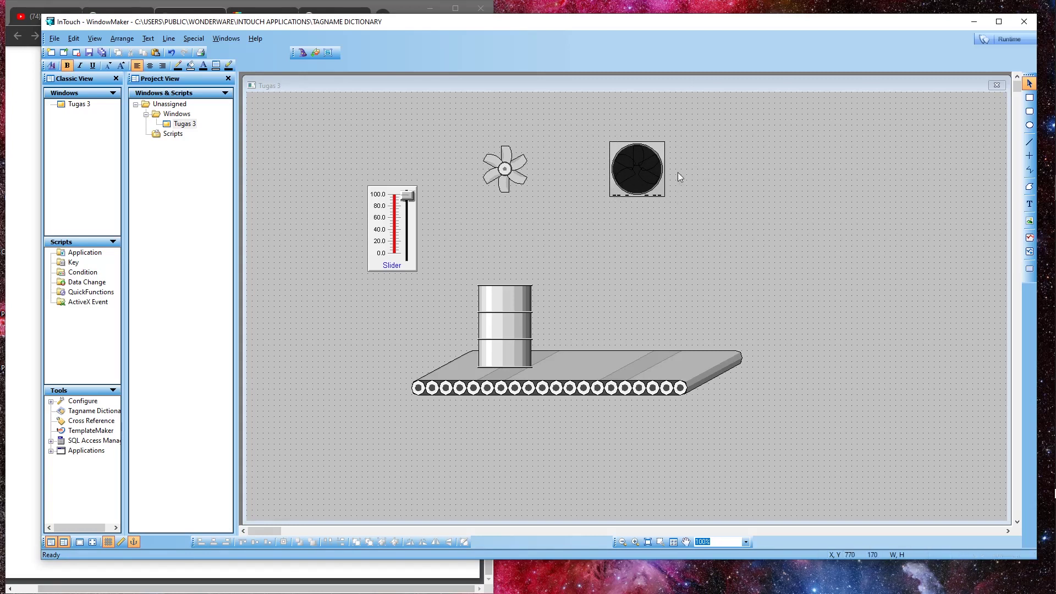
Delete the remaining dark blade shapes inside the right fan's black circle, keeping only the housing.
left_click(644, 166)
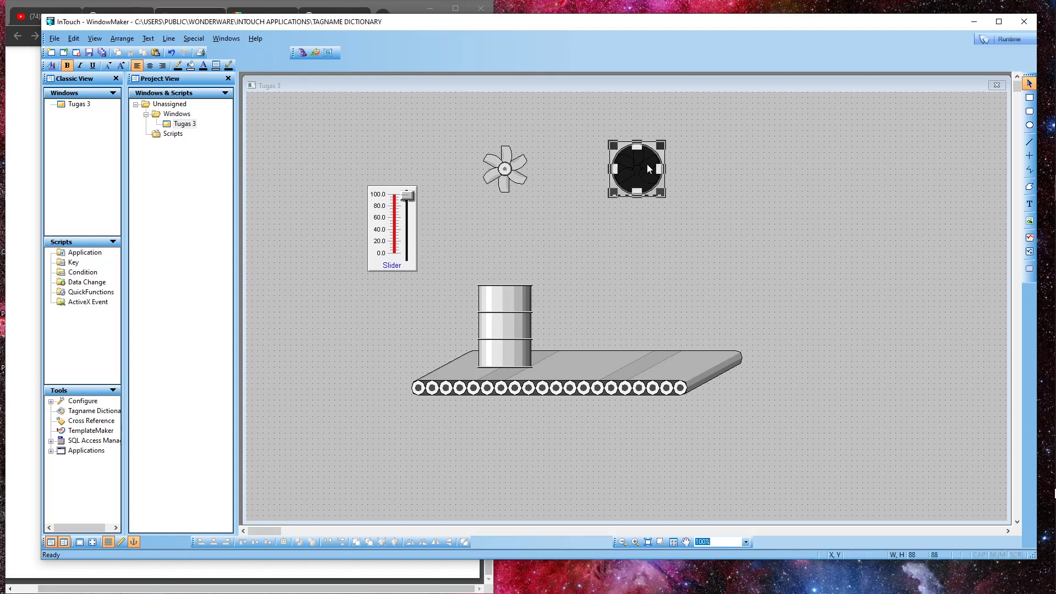
left_click(708, 172)
left_click(649, 165)
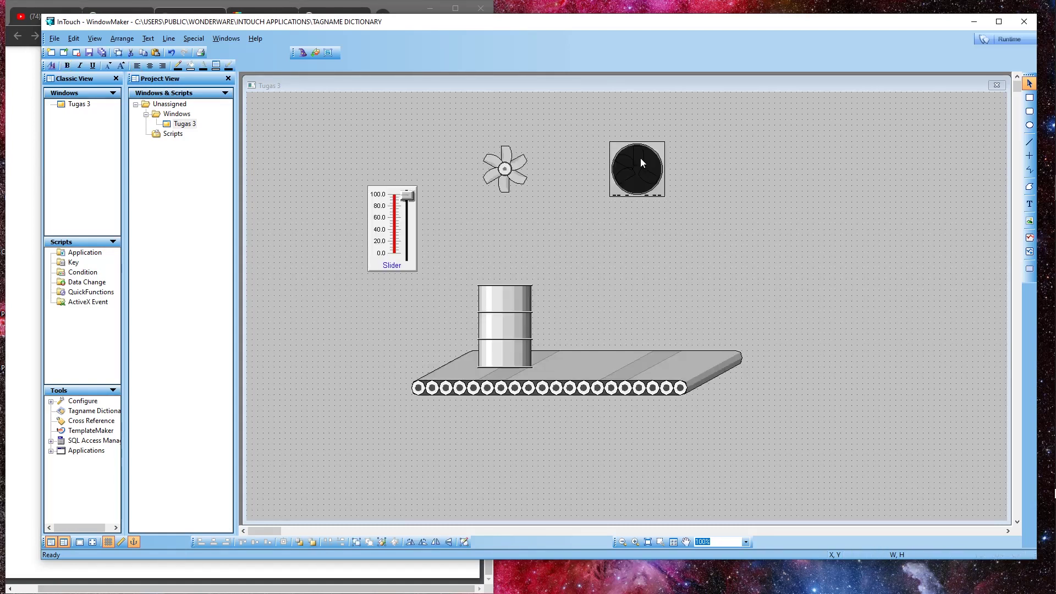
left_click(639, 156)
left_click(639, 156)
left_click(692, 166)
left_click(639, 163)
left_click(632, 167)
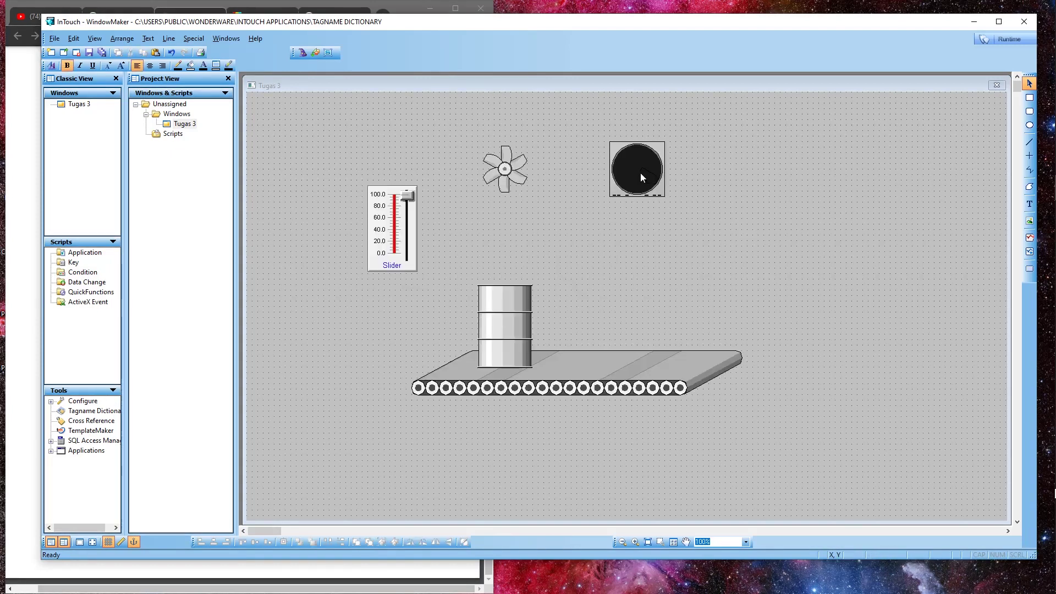
left_click(640, 173)
left_click(715, 159)
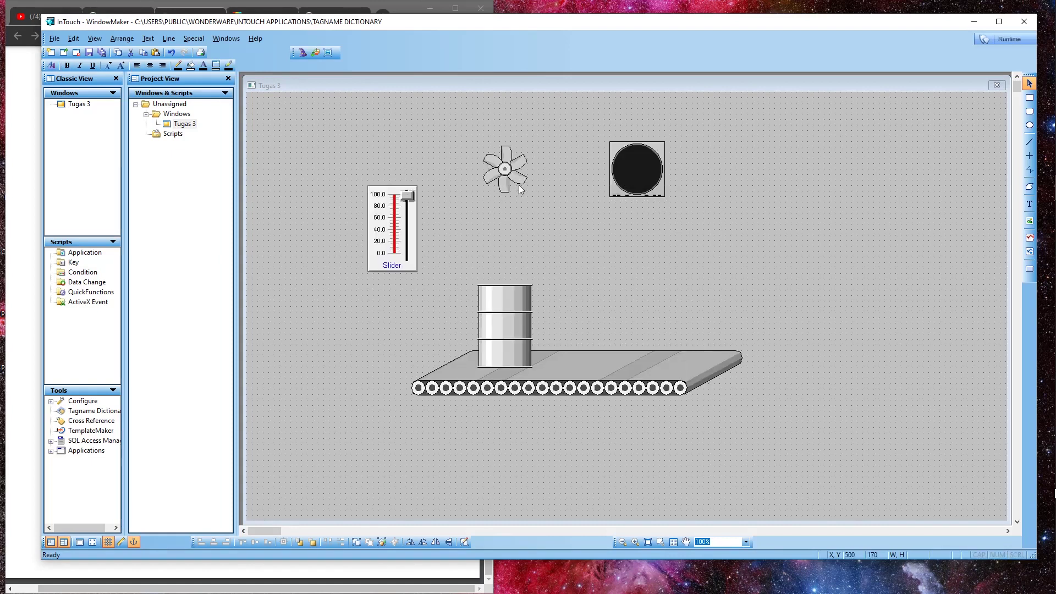
Combine all parts of the right fan's empty housing into one symbol.
left_click_drag(599, 137, 694, 224)
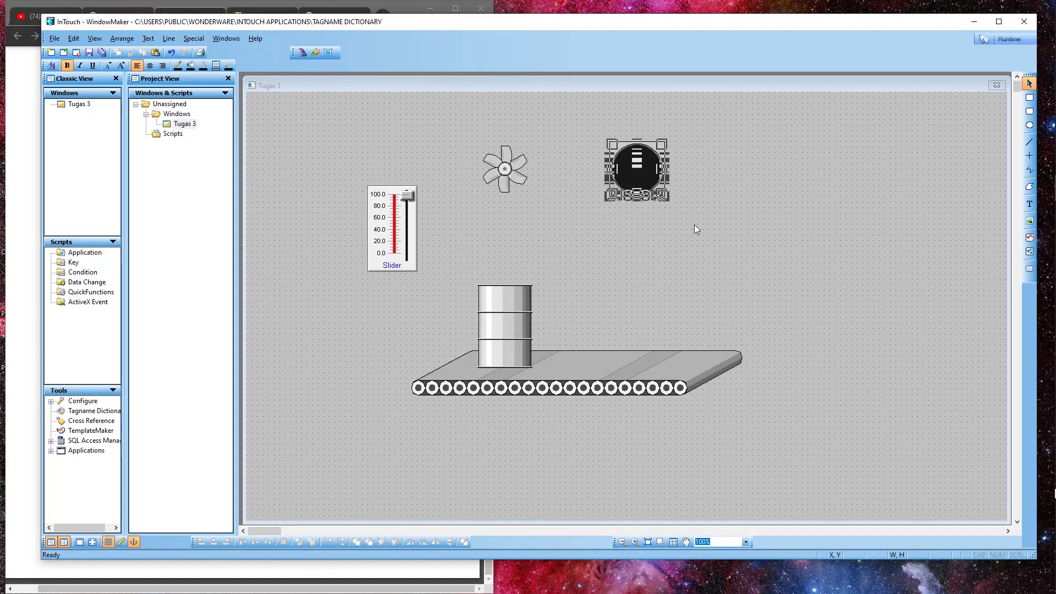
right_click(639, 179)
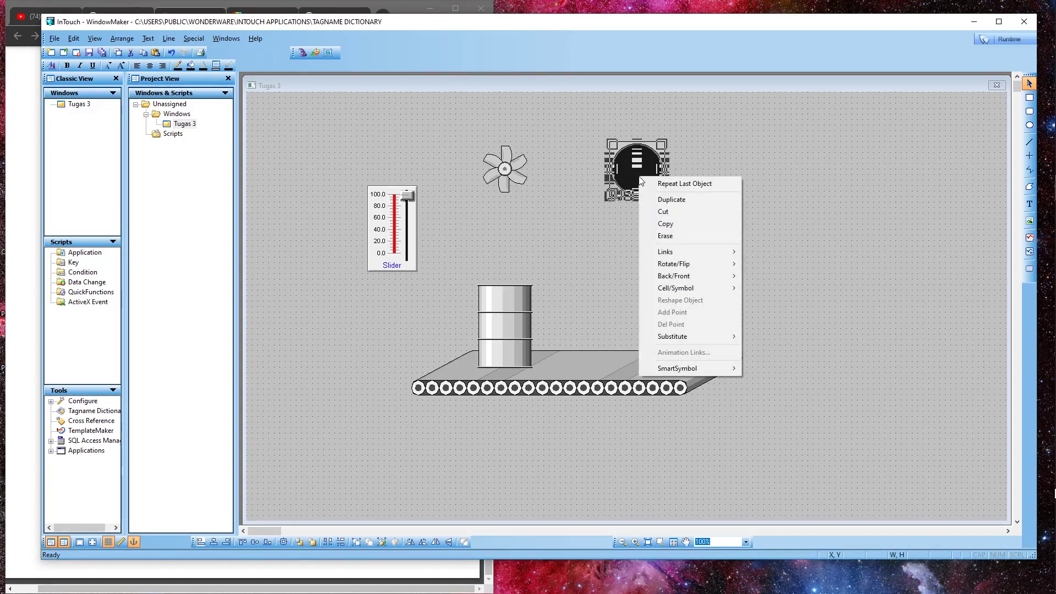
mouse_move(695, 289)
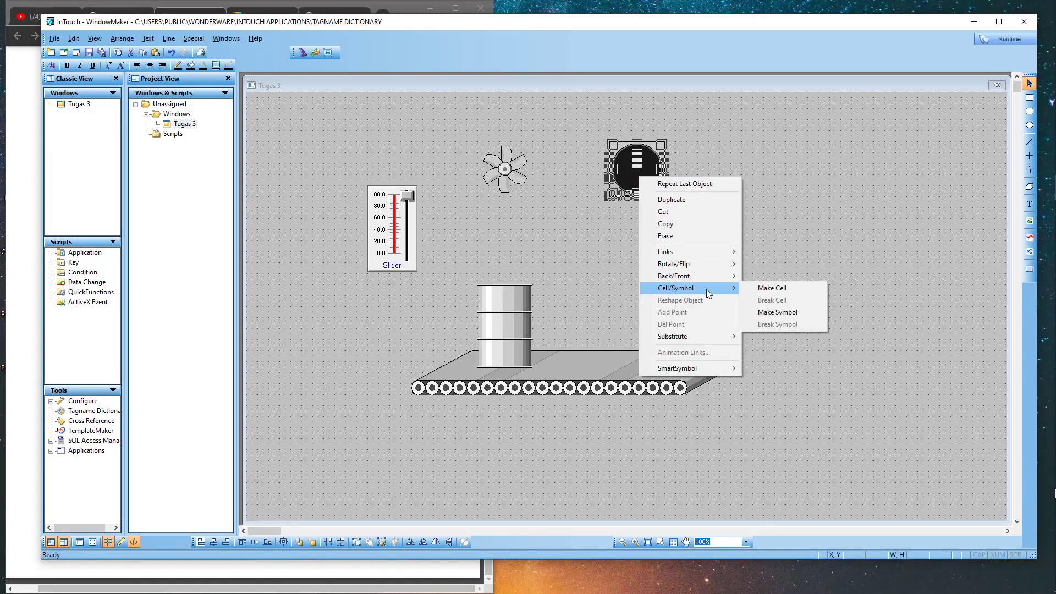
left_click(776, 312)
Move the fan blade symbol and the housing symbol onto each other above the barrel and deselect them.
left_click_drag(645, 167, 606, 162)
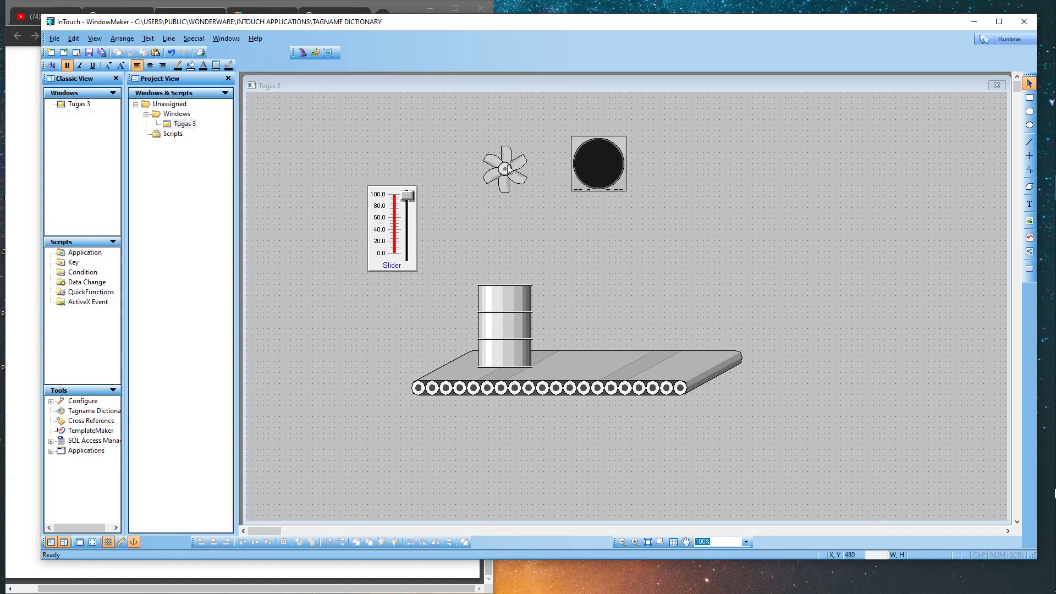
mouse_move(507, 169)
left_mouse_down()
mouse_move(525, 174)
mouse_move(487, 169)
left_mouse_up()
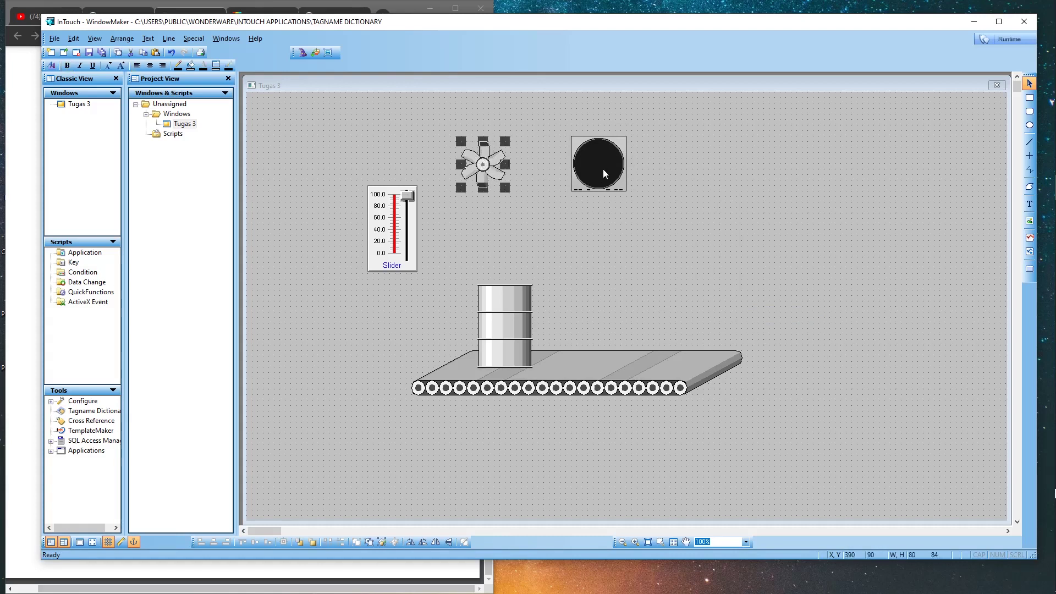
left_click_drag(603, 169, 538, 160)
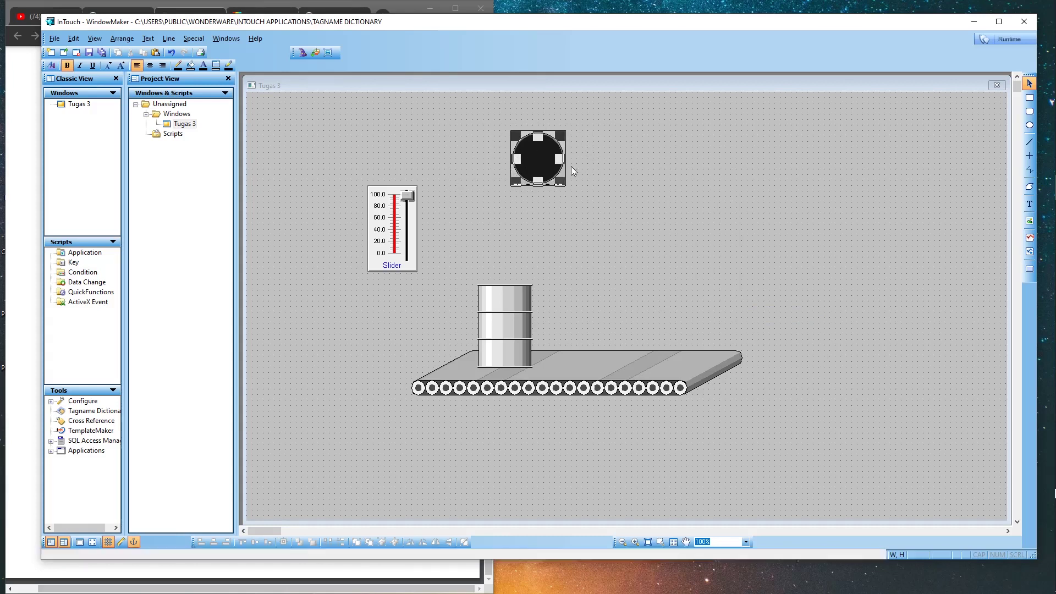
left_click(600, 143)
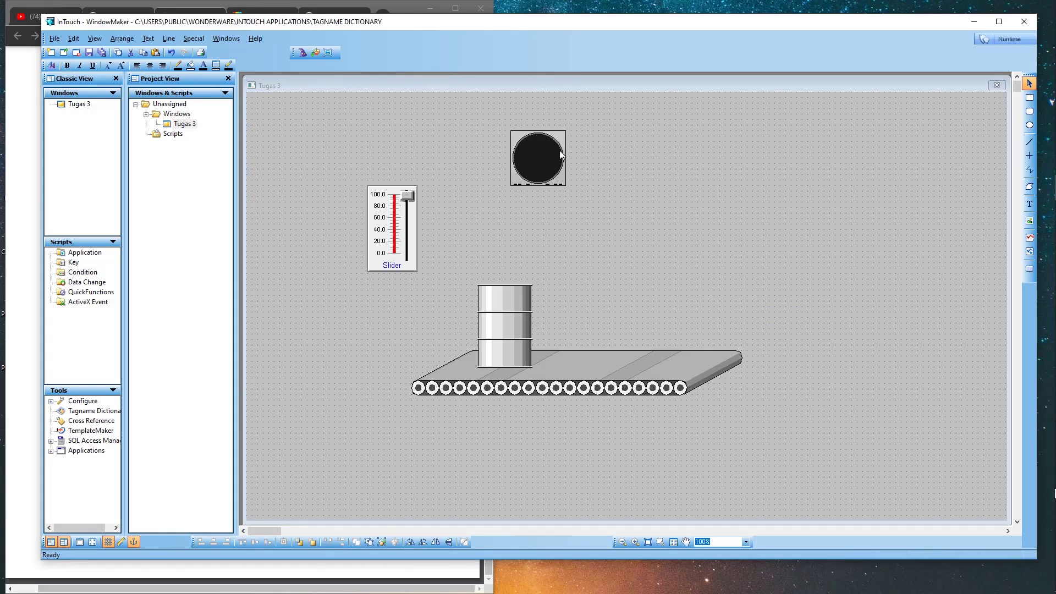
Send the fan housing symbol behind the fan blade symbol and deselect it.
left_click(541, 154)
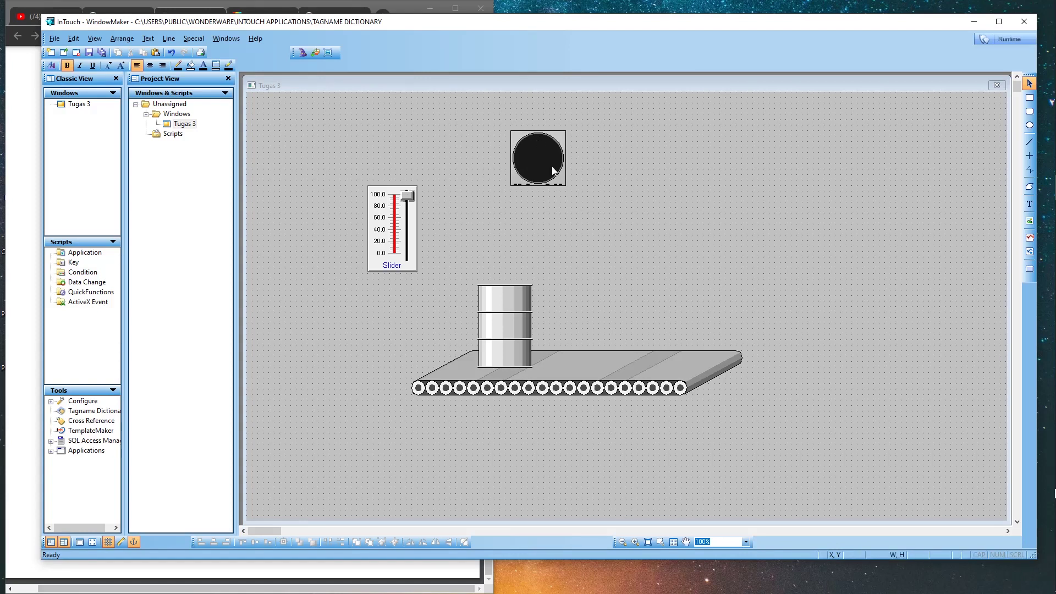
left_click(513, 183)
right_click(513, 180)
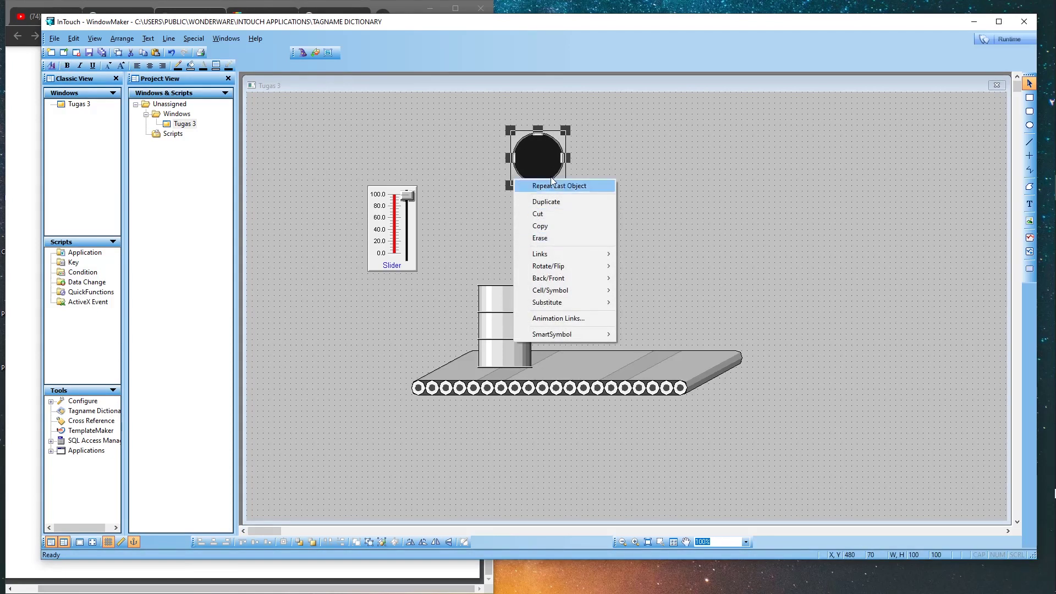
mouse_move(546, 282)
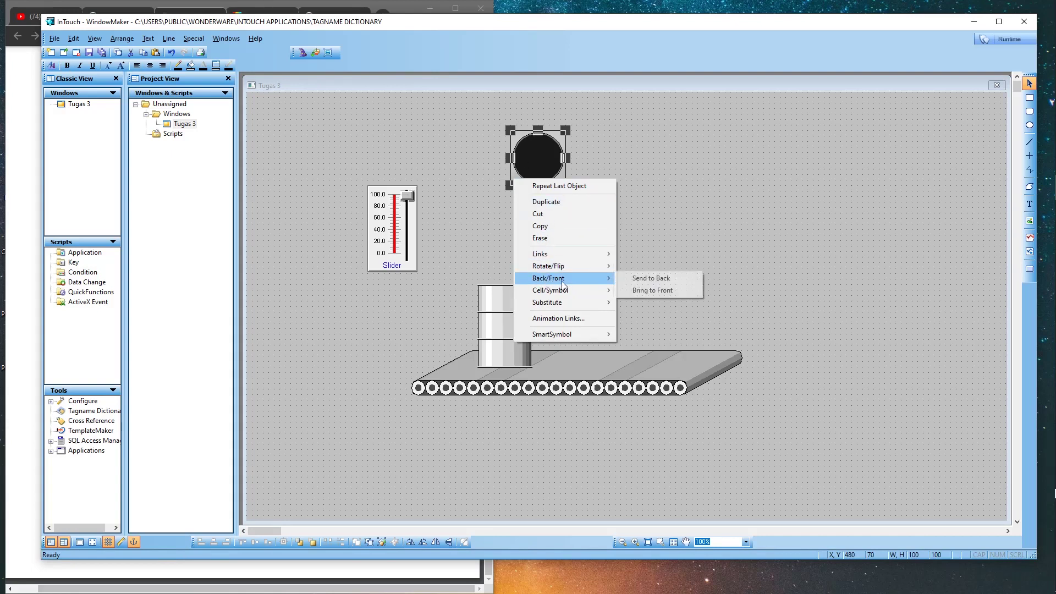
left_click(632, 278)
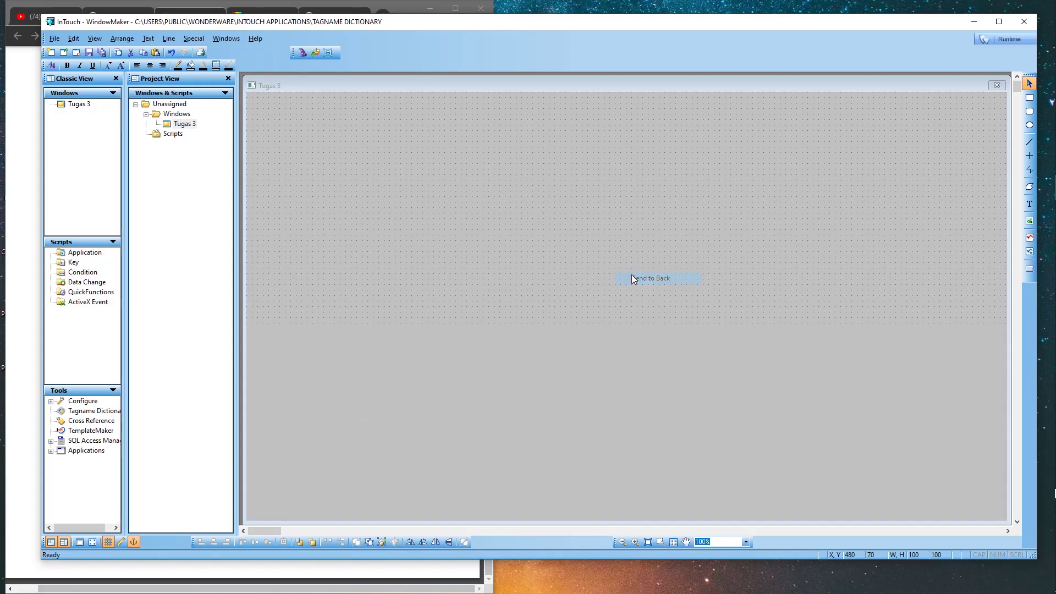
left_click(583, 187)
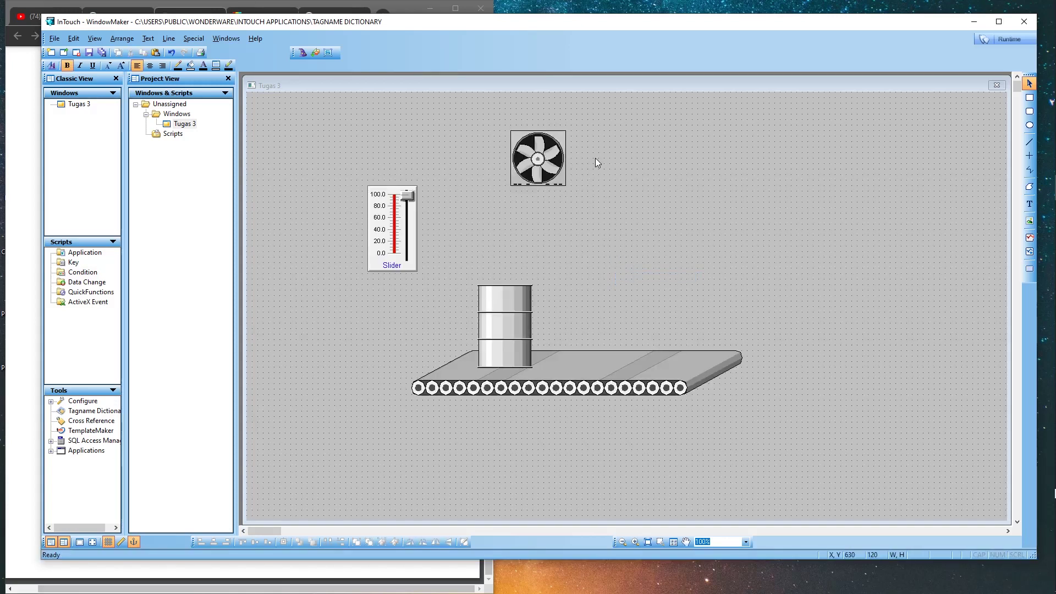
Check the fan arrangement in the assignment document, then copy the complete fan and place a duplicate flush beside the original.
key("alt+Tab")
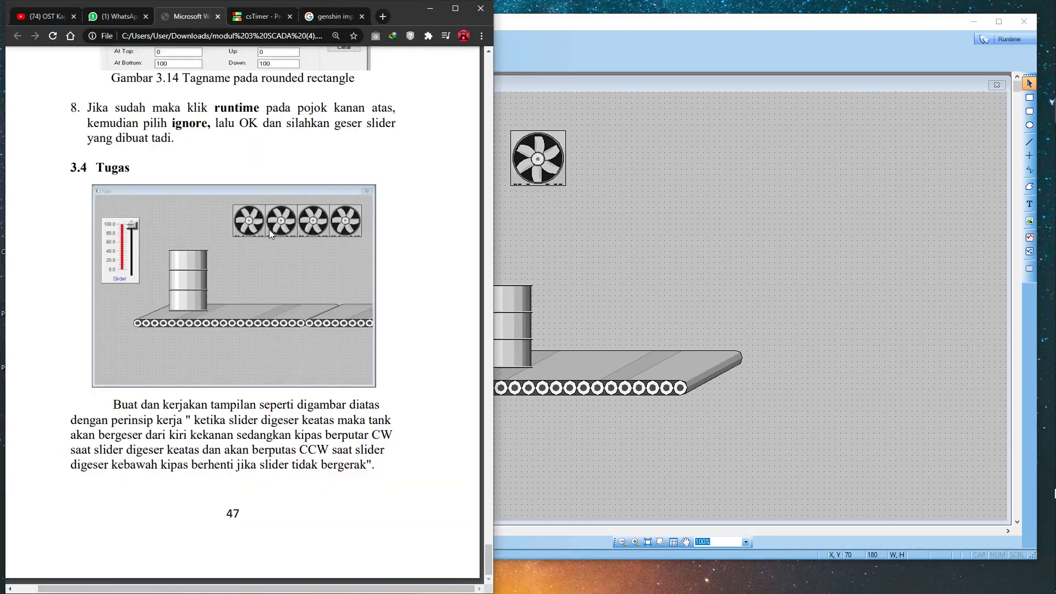
left_click(636, 174)
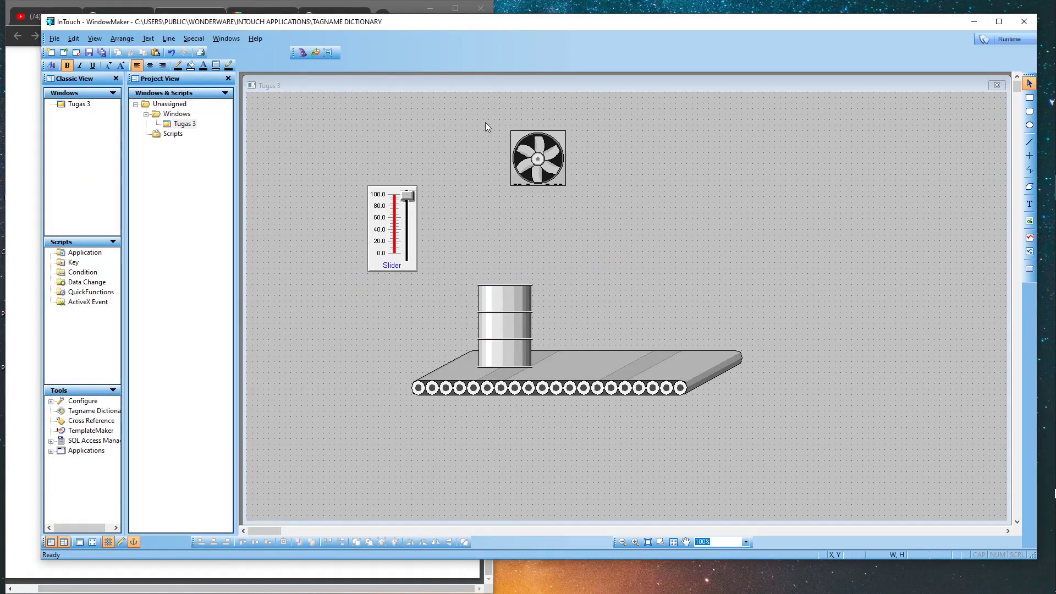
left_click_drag(483, 110, 609, 207)
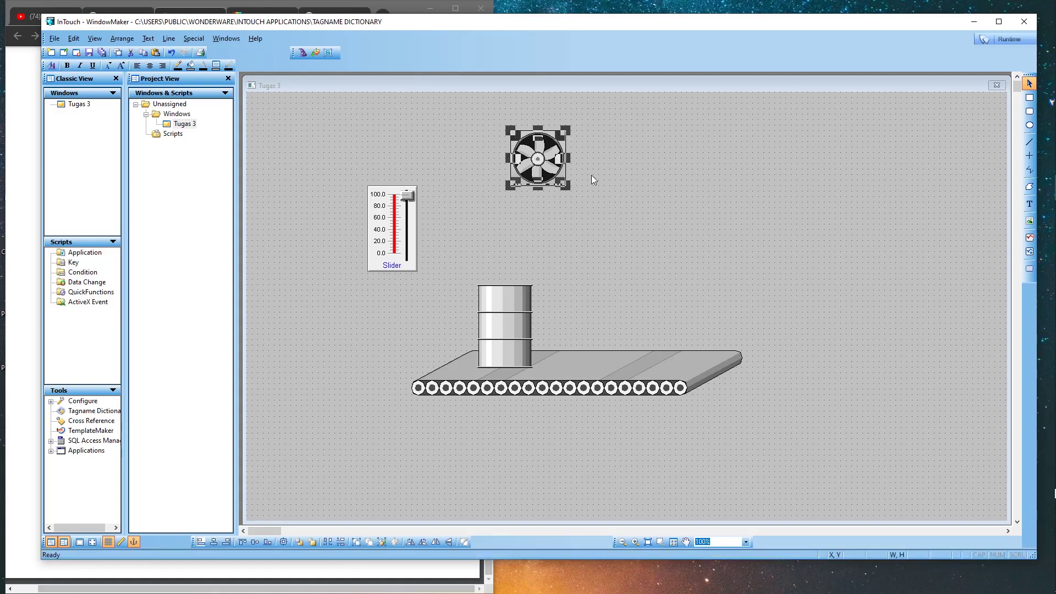
right_click(558, 173)
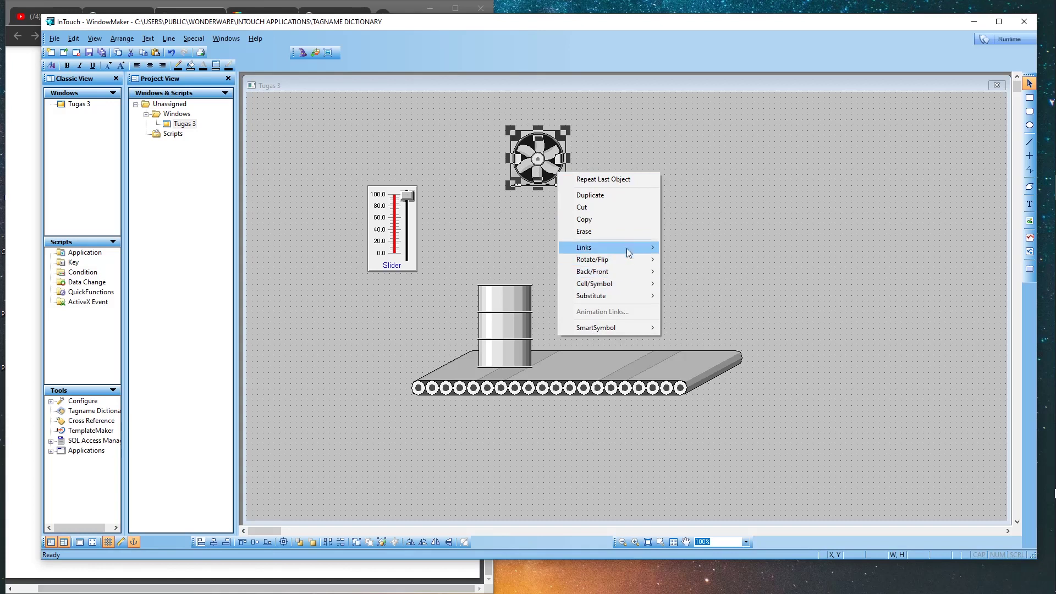
left_click(622, 223)
left_click(600, 168)
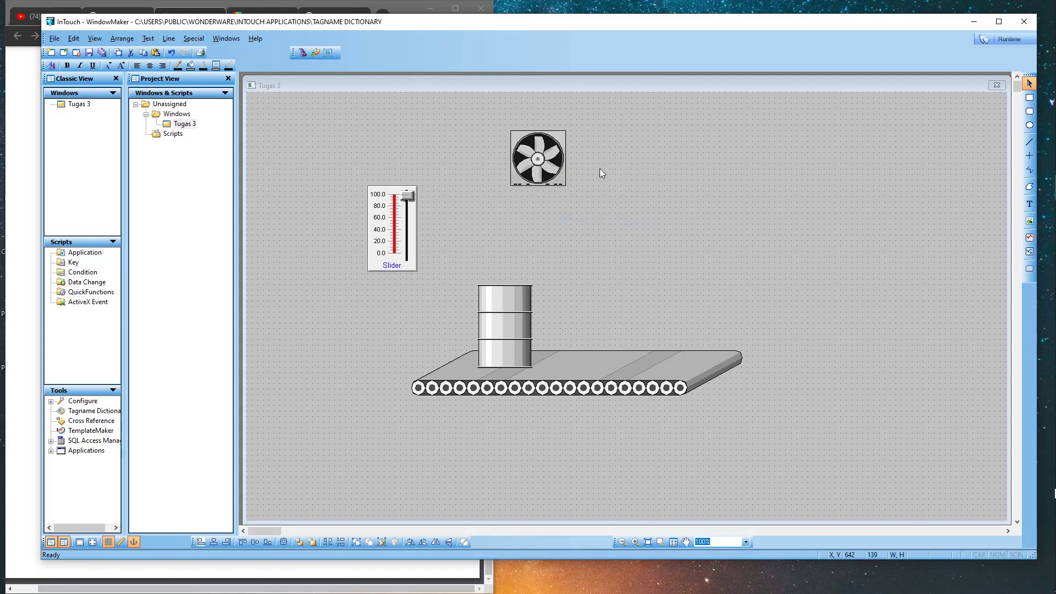
right_click(620, 137)
left_click(638, 169)
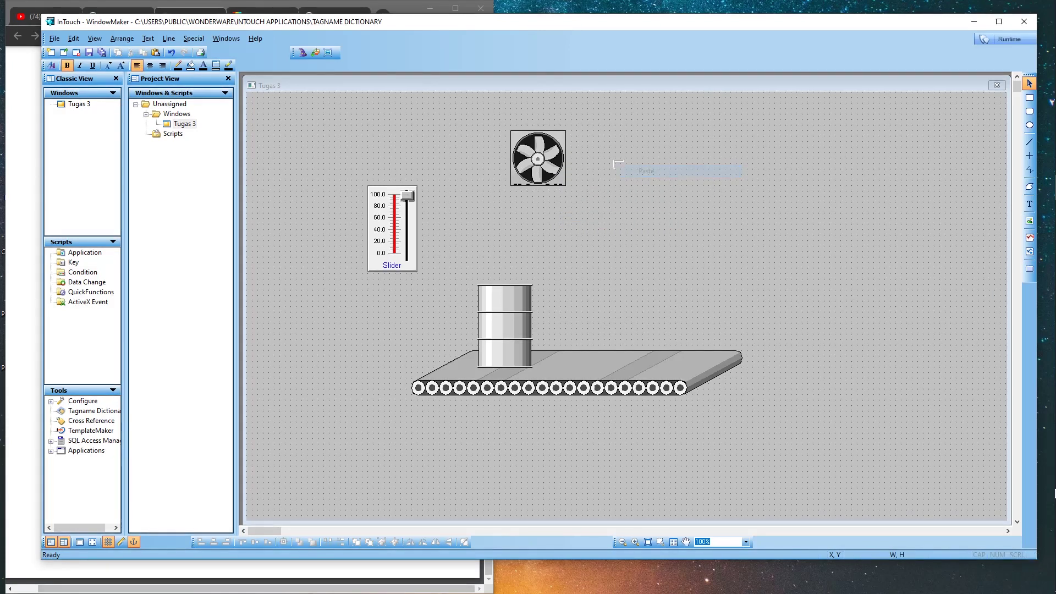
left_click(592, 138)
left_click_drag(643, 186, 627, 145)
Paste two more fans edge to edge to complete a row of four.
left_click(656, 154)
key("ctrl+v")
left_click(656, 138)
left_click(722, 159)
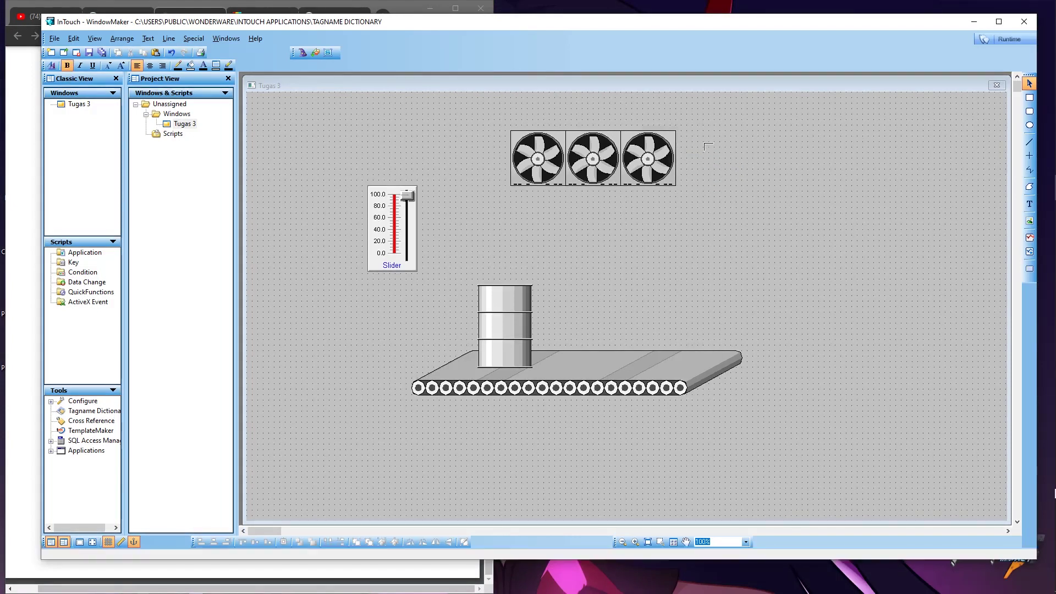
key("ctrl+v")
left_click_drag(755, 186, 729, 170)
left_click(766, 156)
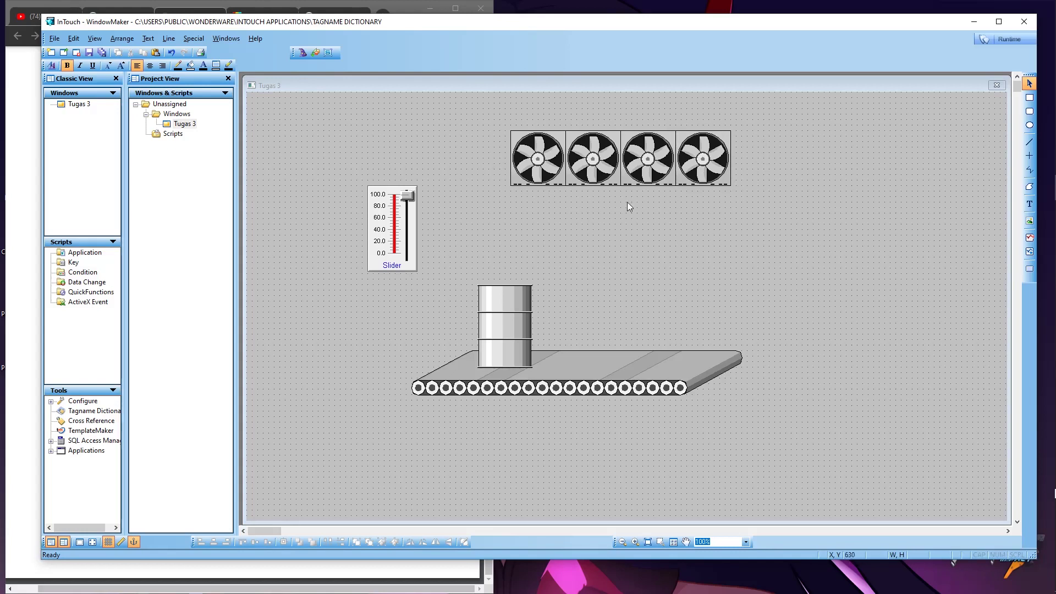
Add an Orientation animation link to the first fan's blade symbol using the tag geser1, and deselect the blades.
double_click(552, 171)
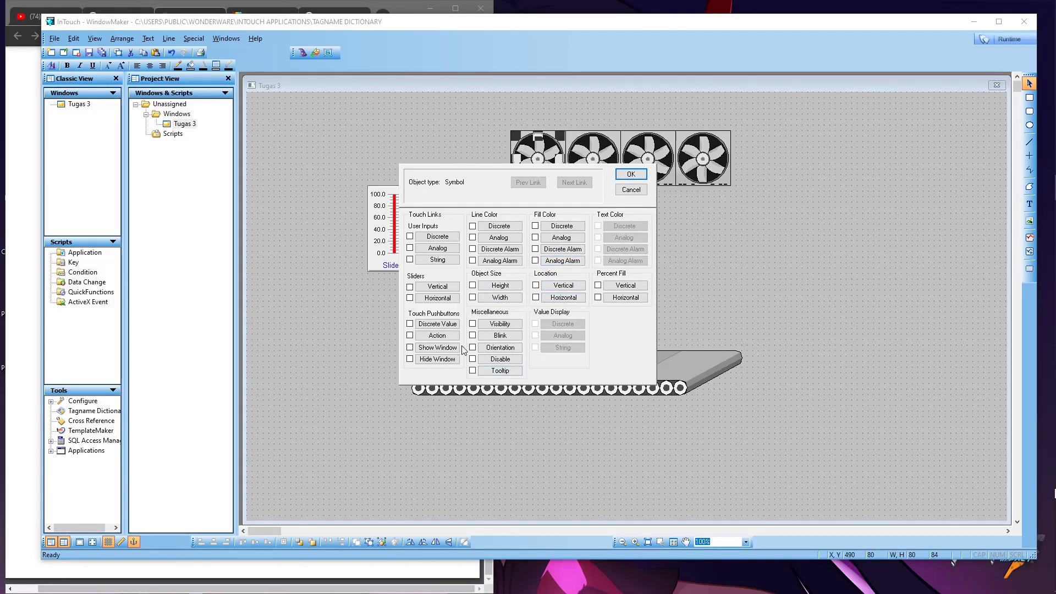
left_click(493, 348)
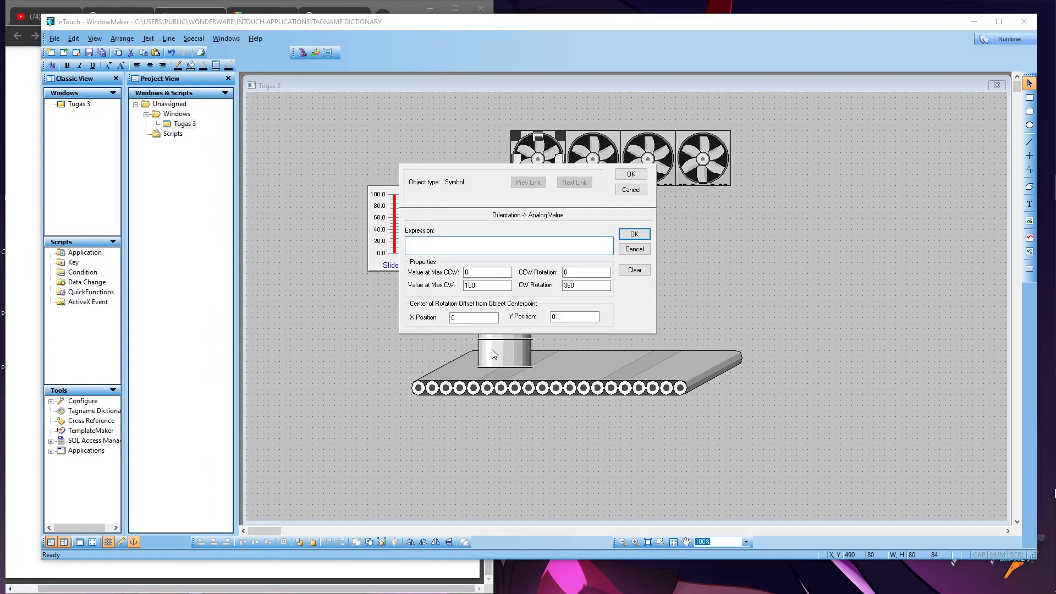
double_click(430, 244)
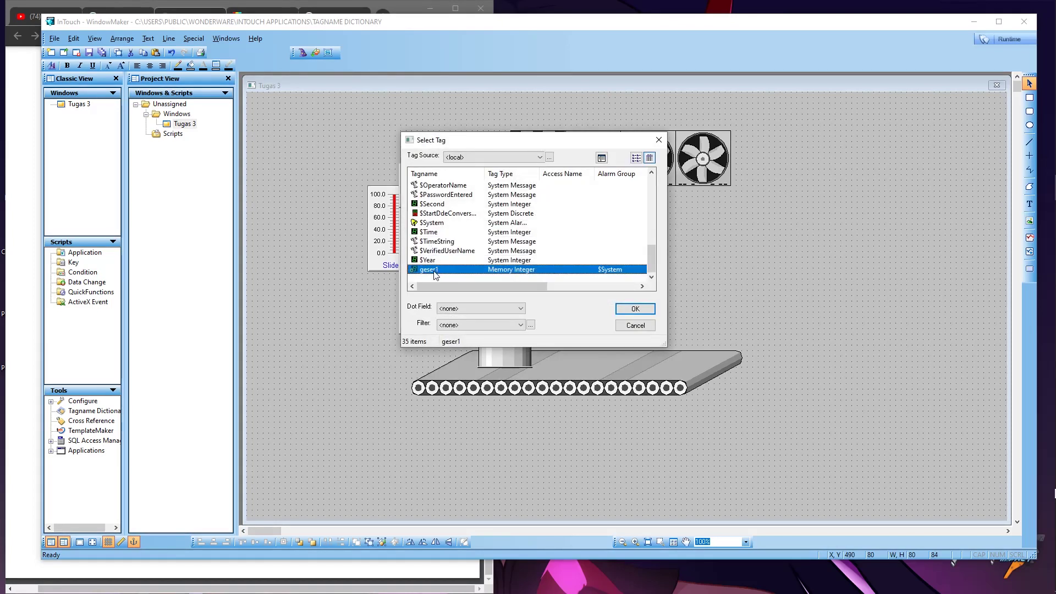
left_click(628, 308)
left_click(633, 309)
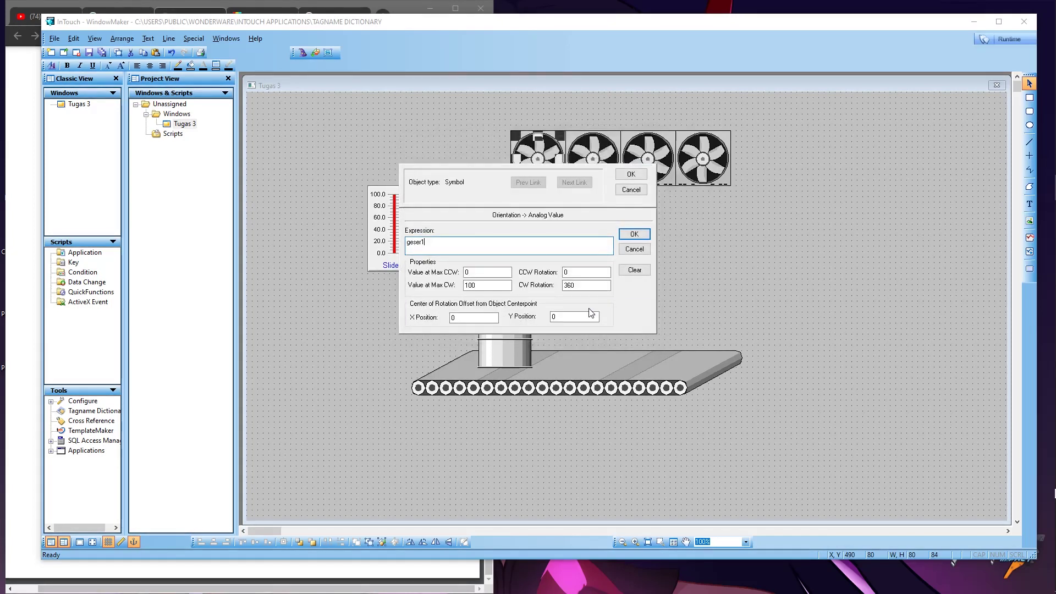
left_click(630, 232)
left_click(631, 175)
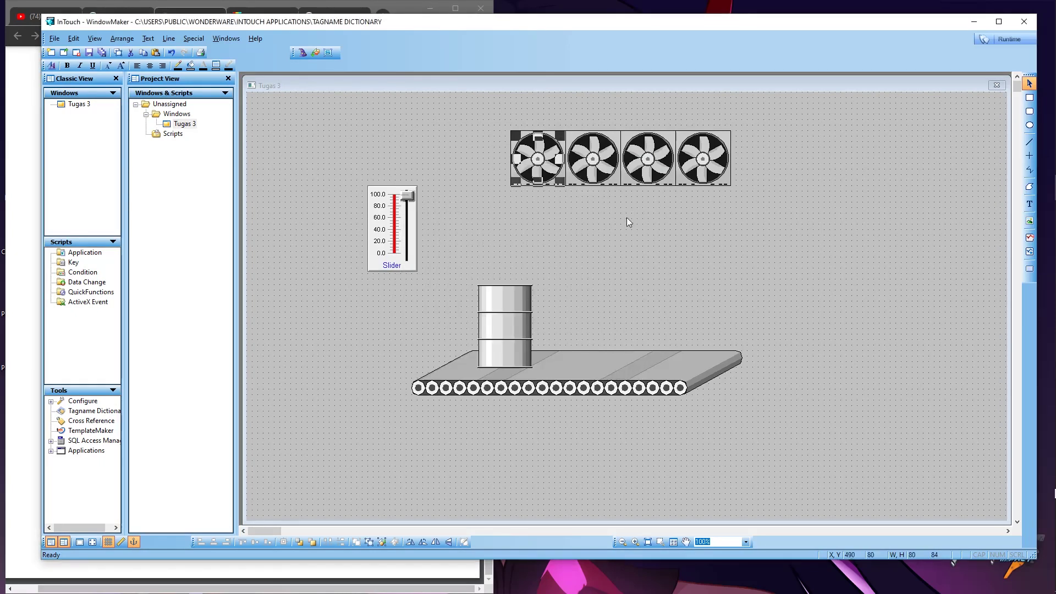
left_click(588, 204)
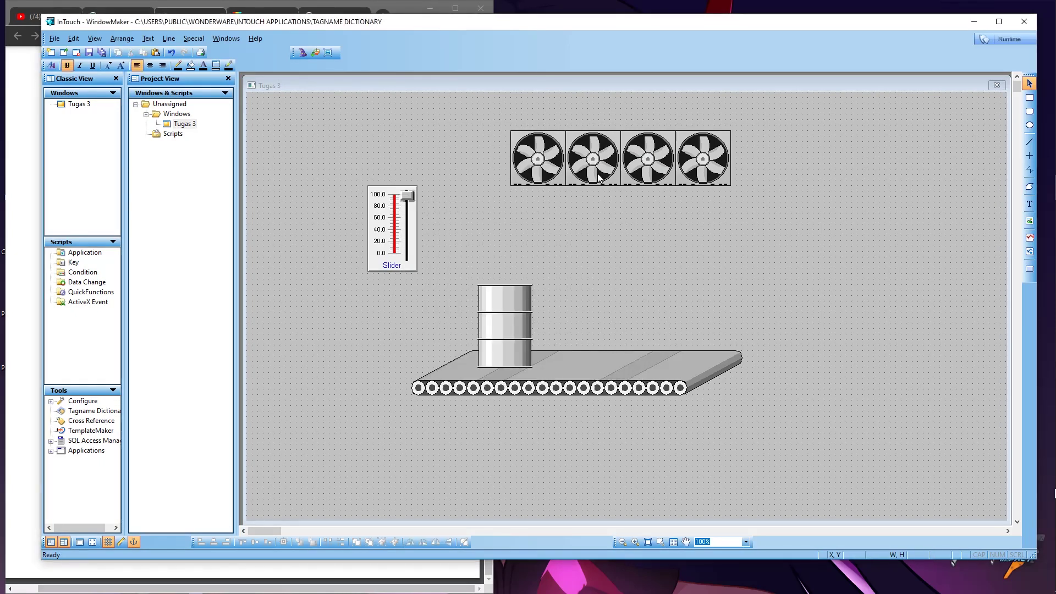
Delete the three copied fans that lack the rotation link, keeping only the first fan.
left_click(727, 181)
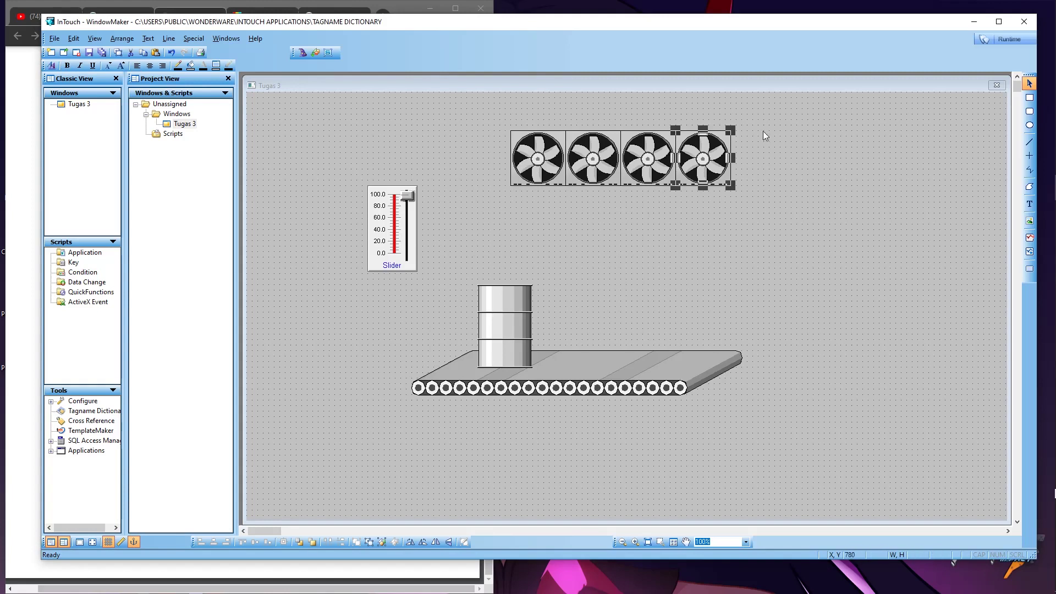
left_click_drag(757, 118, 564, 234)
right_click(570, 225)
left_click(781, 208)
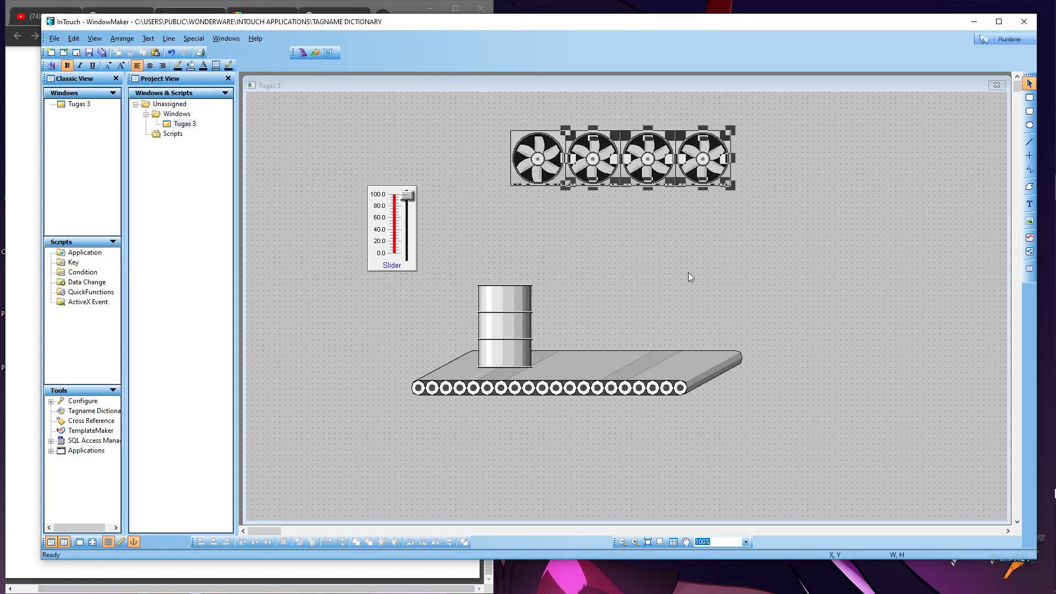
key("Delete")
Copy the fan with its rotation link and paste three duplicates edge to edge beside it, forming a row of four.
left_click(511, 133)
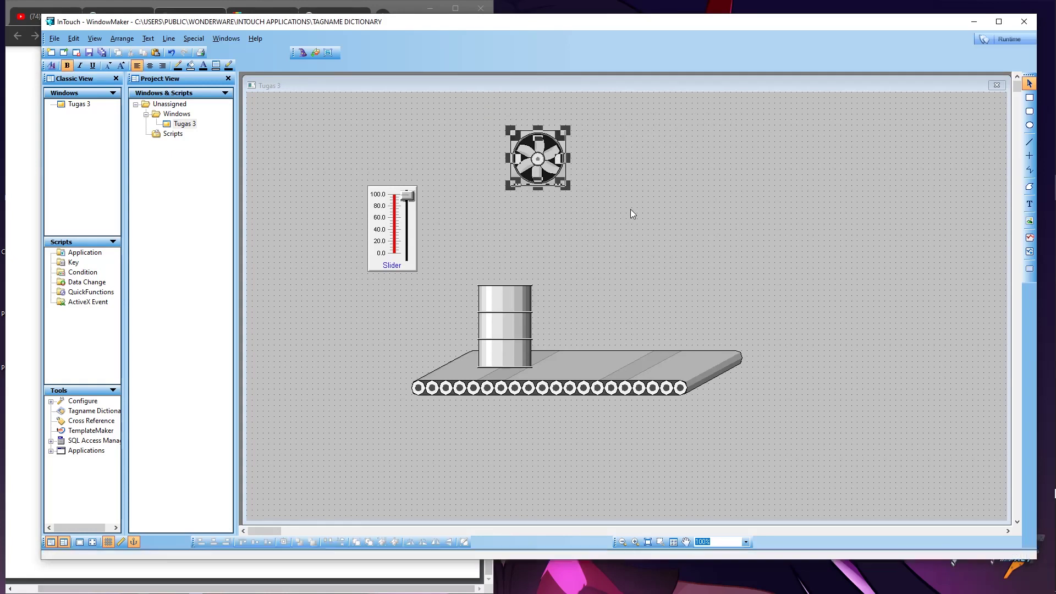
left_click(602, 155)
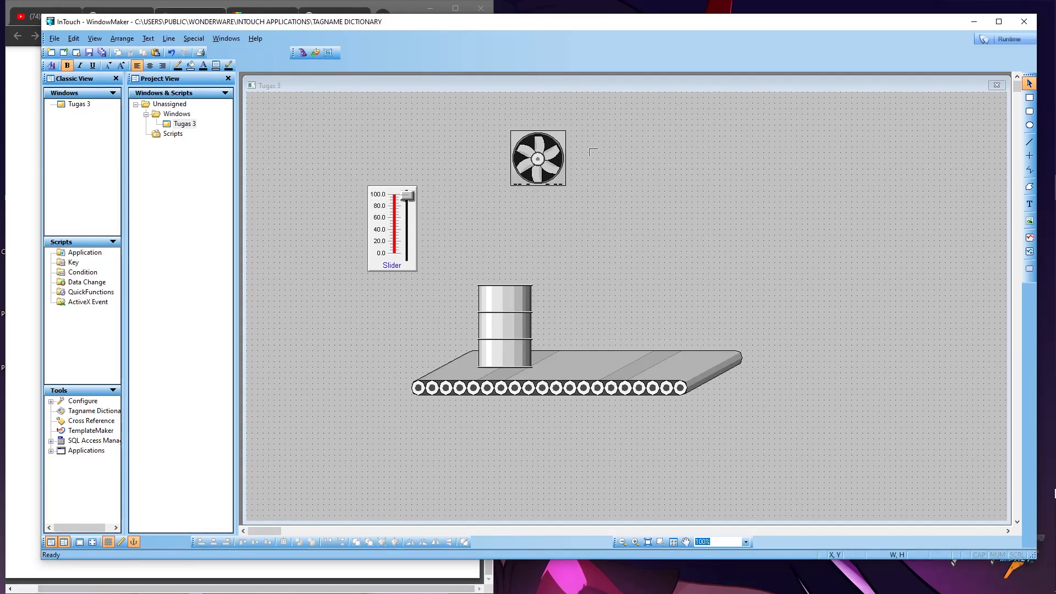
key("ctrl+v")
left_click_drag(631, 187, 616, 180)
left_click(668, 164)
key("ctrl+v")
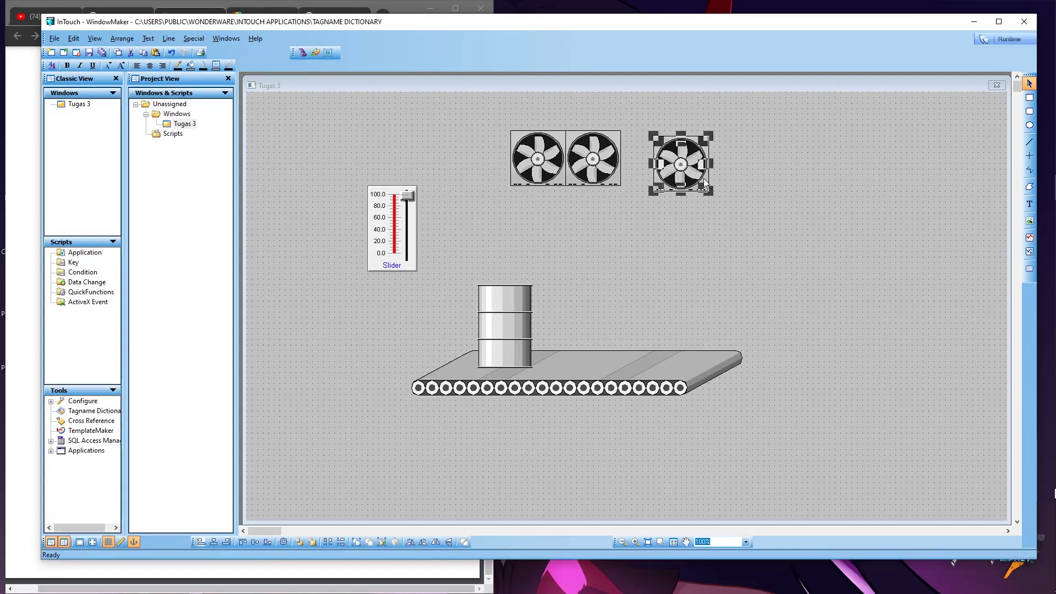
left_click_drag(706, 183, 672, 178)
left_click(740, 161)
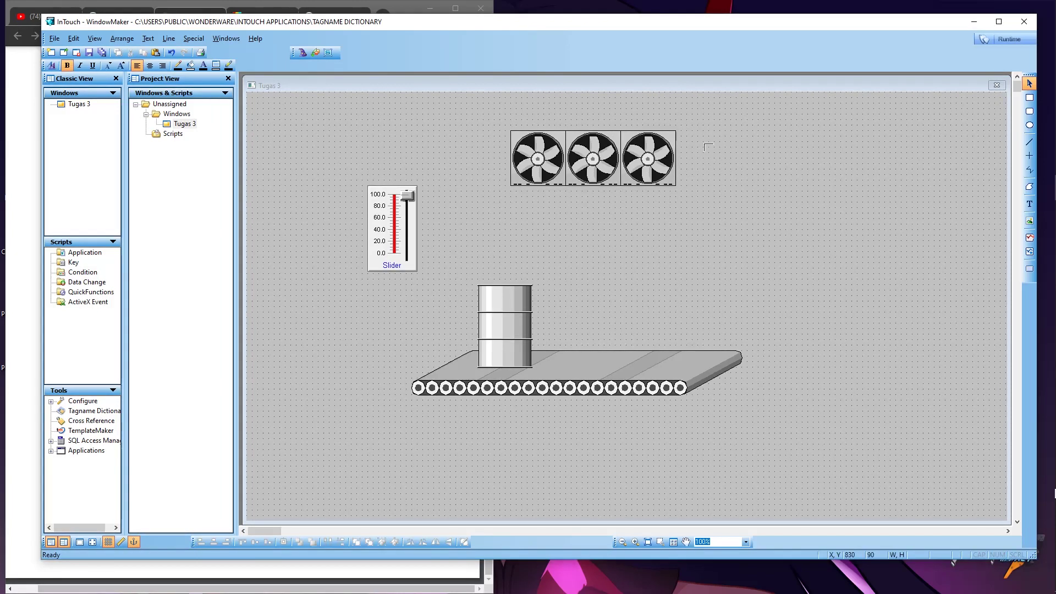
key("ctrl+v")
left_click_drag(752, 181, 735, 176)
left_click_drag(726, 175, 698, 164)
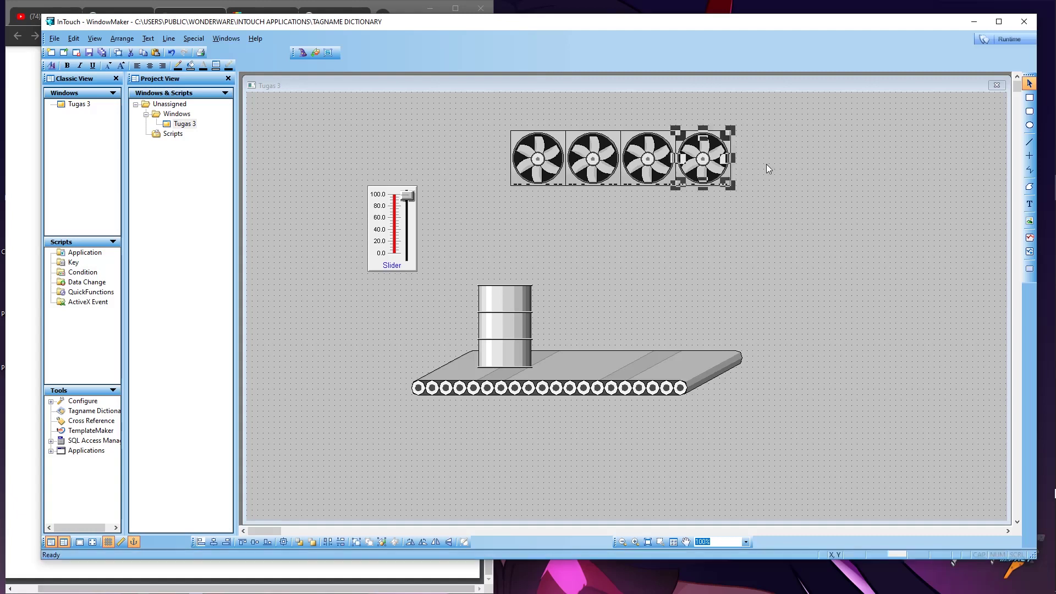
left_click(658, 103)
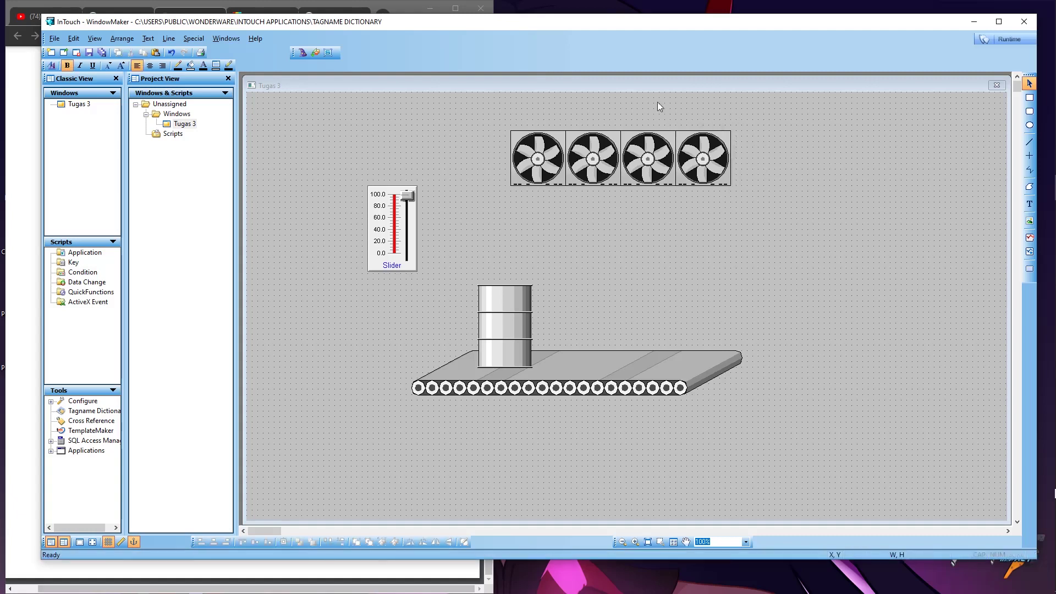
Start the runtime for the window, ignoring the missing licence and accepting demo mode.
left_click(1008, 39)
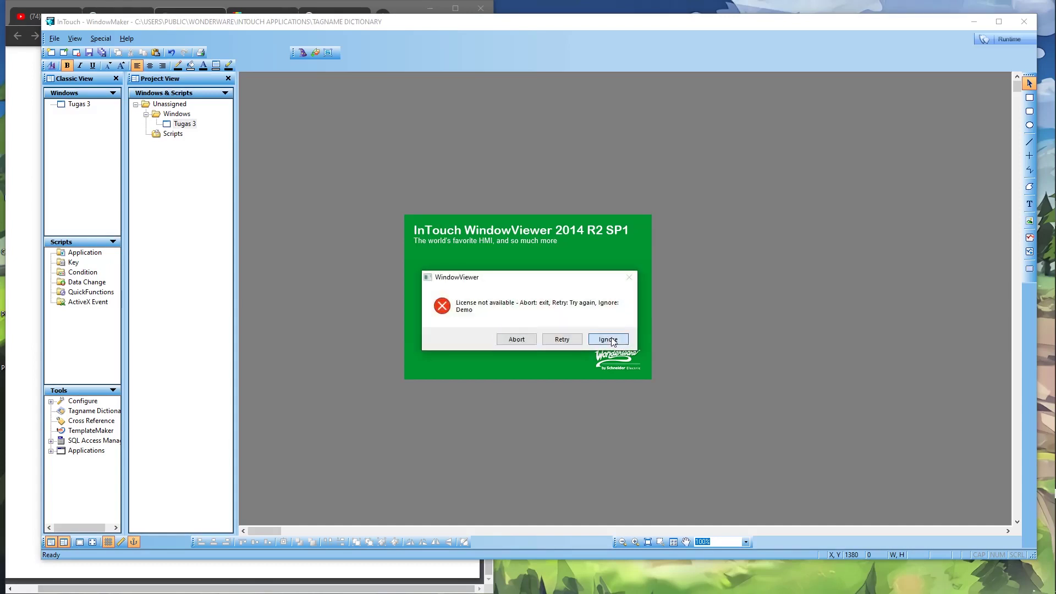
left_click(612, 340)
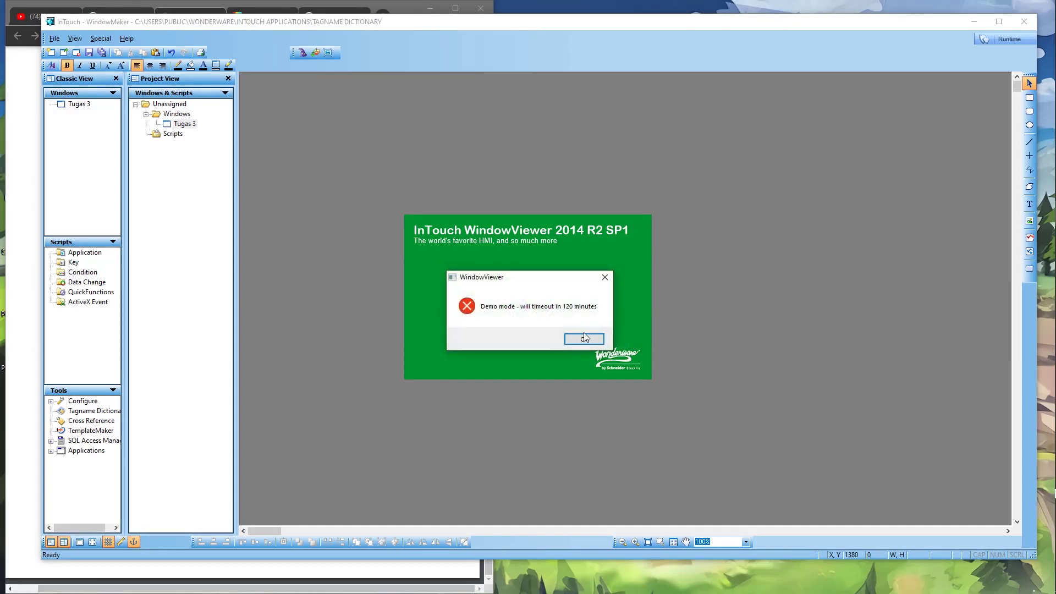
left_click(584, 339)
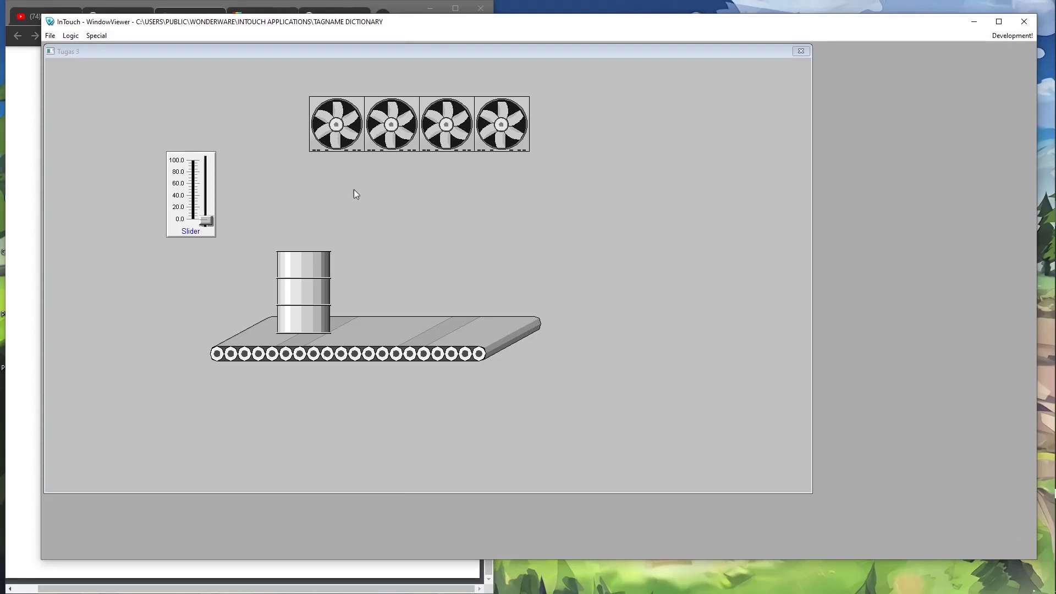
Test the animation by moving the slider from 0 to 100, down to about 5 and back to 100.
left_click(208, 215)
left_click_drag(208, 213, 212, 154)
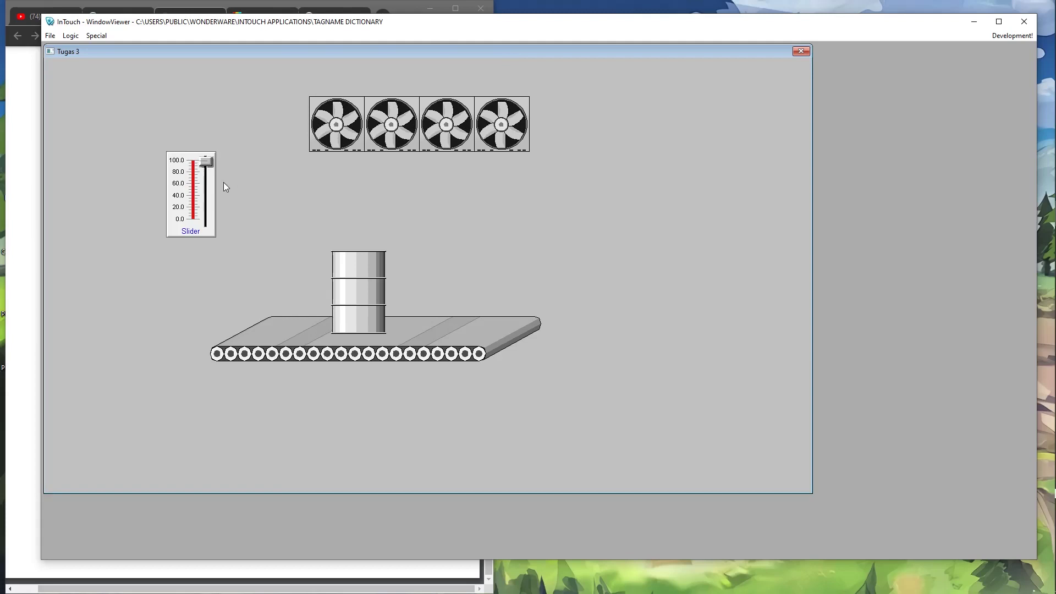
left_click_drag(211, 165, 211, 218)
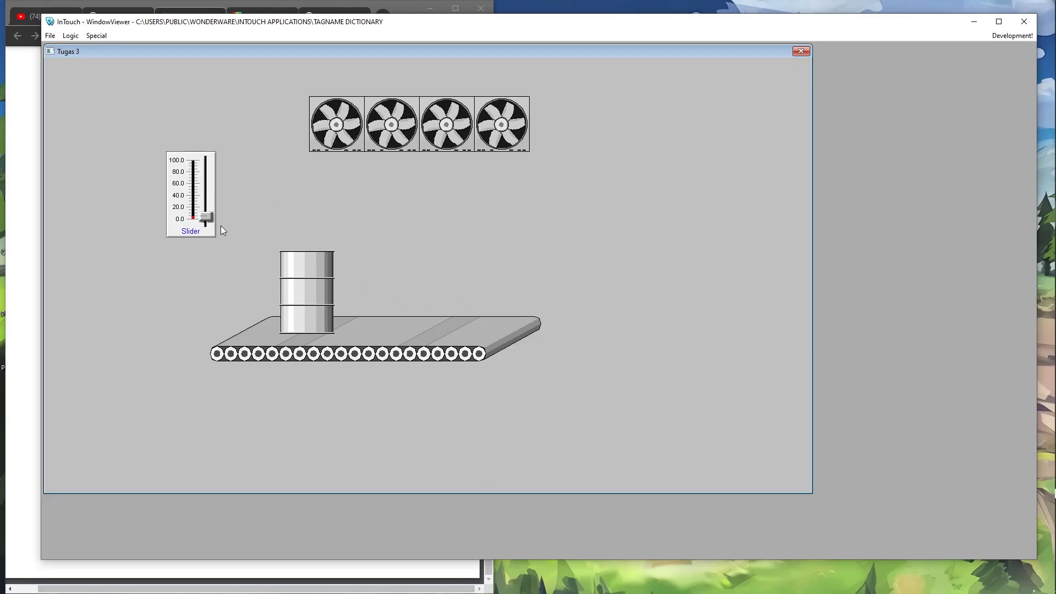
left_click_drag(206, 217, 211, 155)
Review the assignment's working principle and lower the slider to about 55 to check the barrel's movement and fan rotation.
left_click(35, 149)
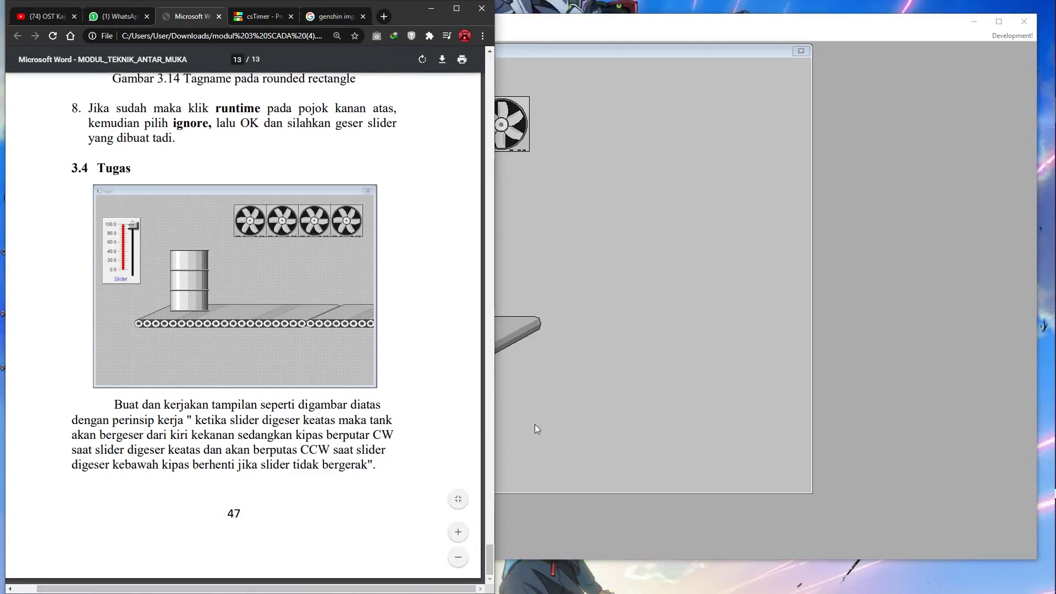
left_click(537, 428)
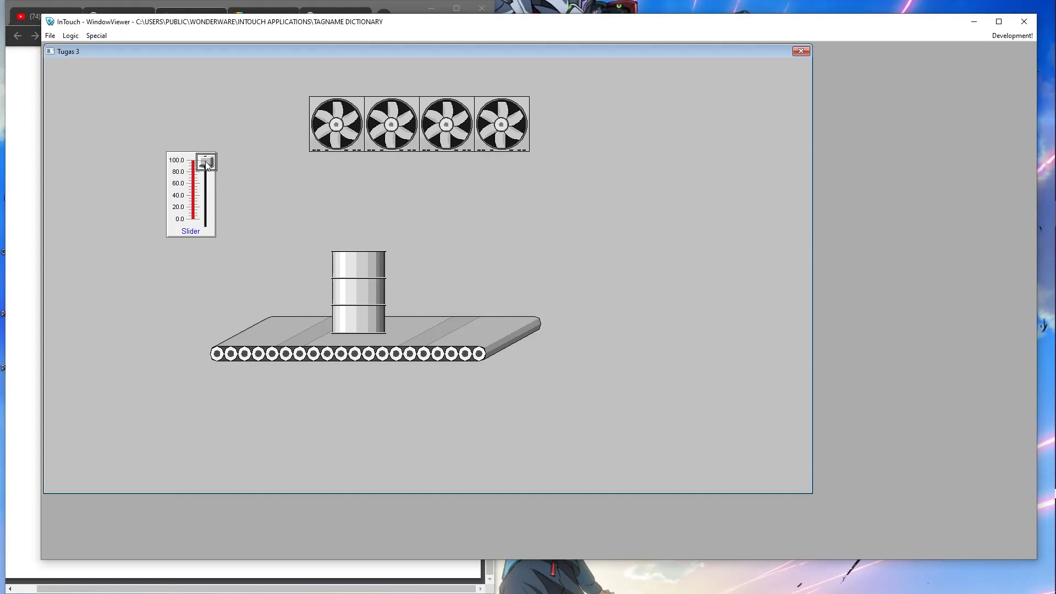
left_click_drag(208, 164, 206, 156)
left_click_drag(206, 161, 204, 168)
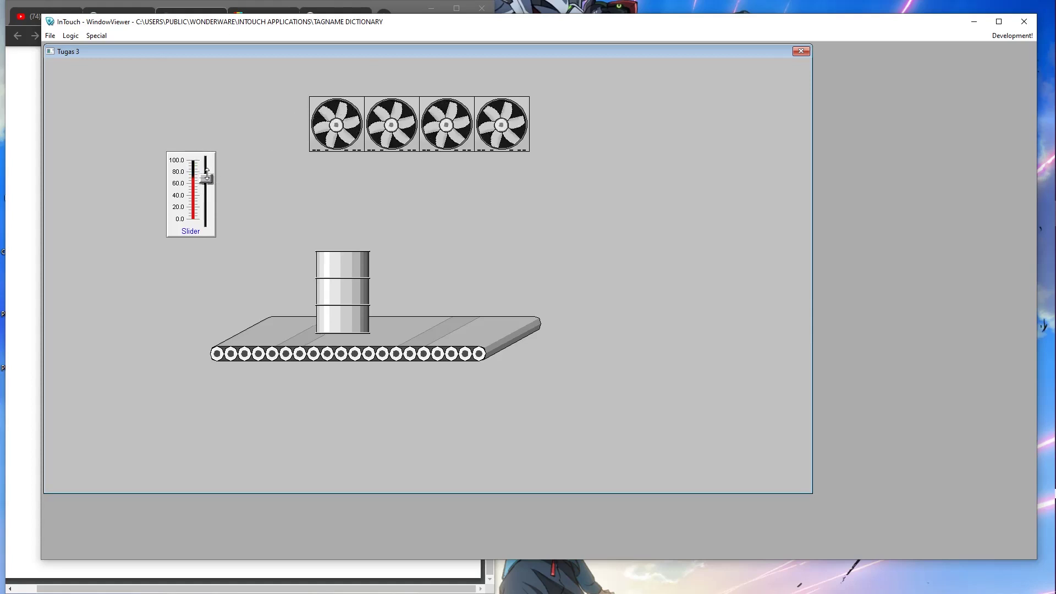
left_click_drag(209, 174, 209, 189)
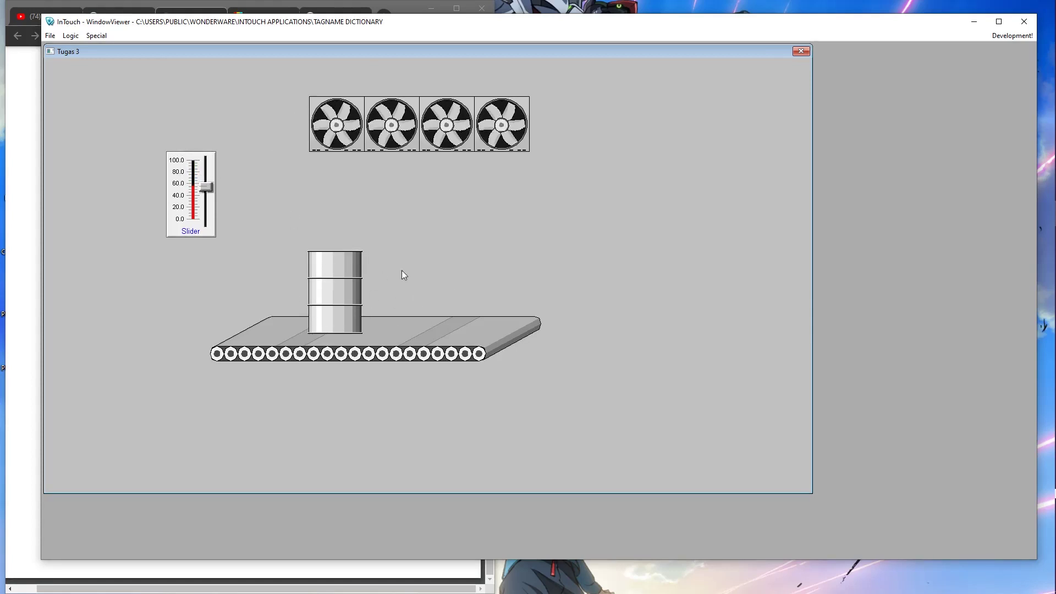
Highlight the assignment's requirement that the fans stop with the slider, and test it by lowering the slider and raising it to 100.
left_click(21, 262)
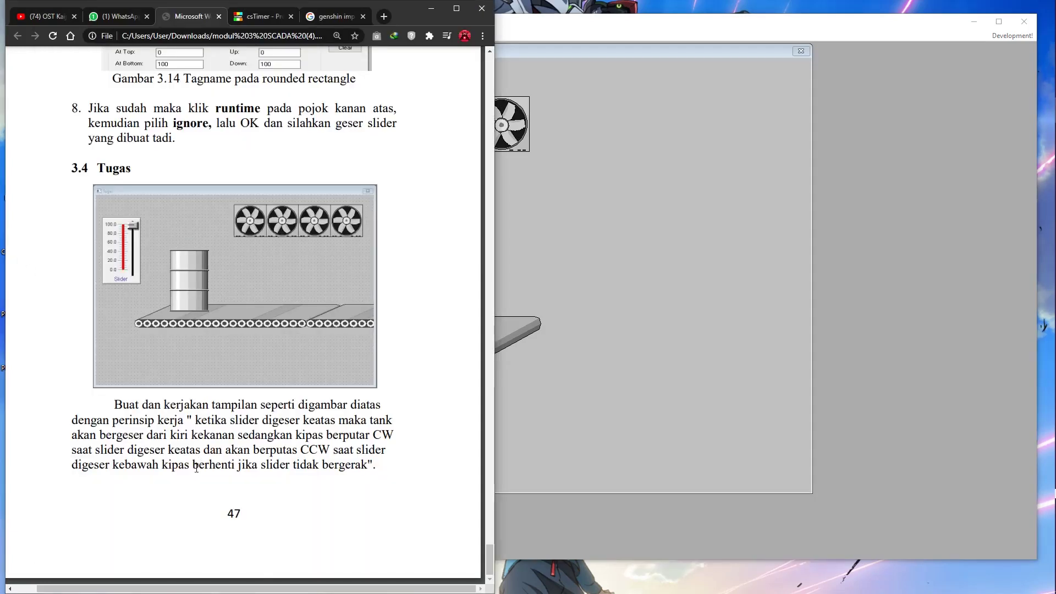
left_click_drag(190, 467, 369, 468)
left_click(591, 380)
left_click_drag(207, 170, 245, 183)
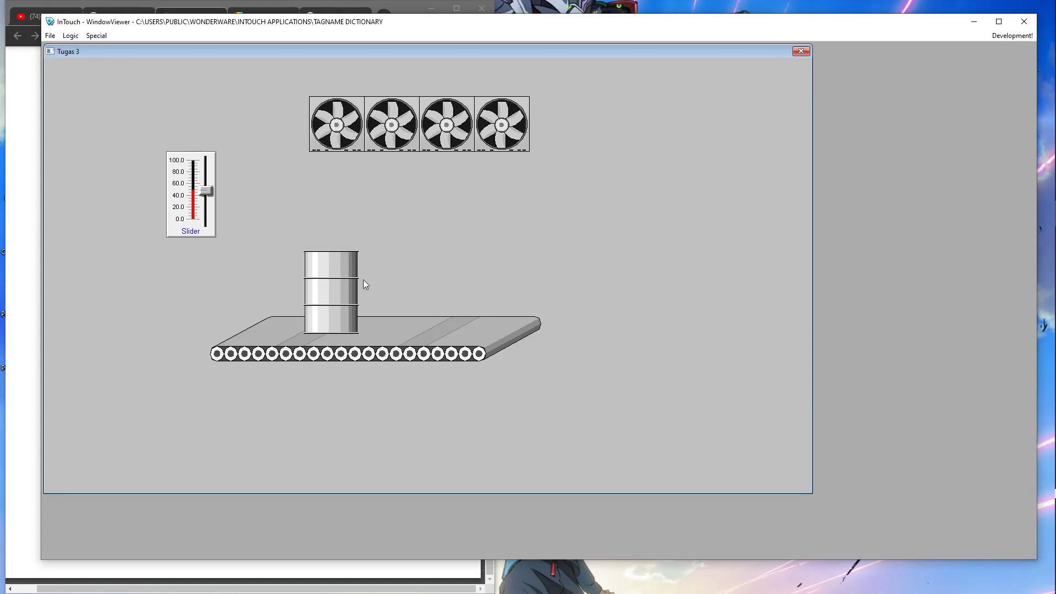
left_click_drag(207, 191, 213, 144)
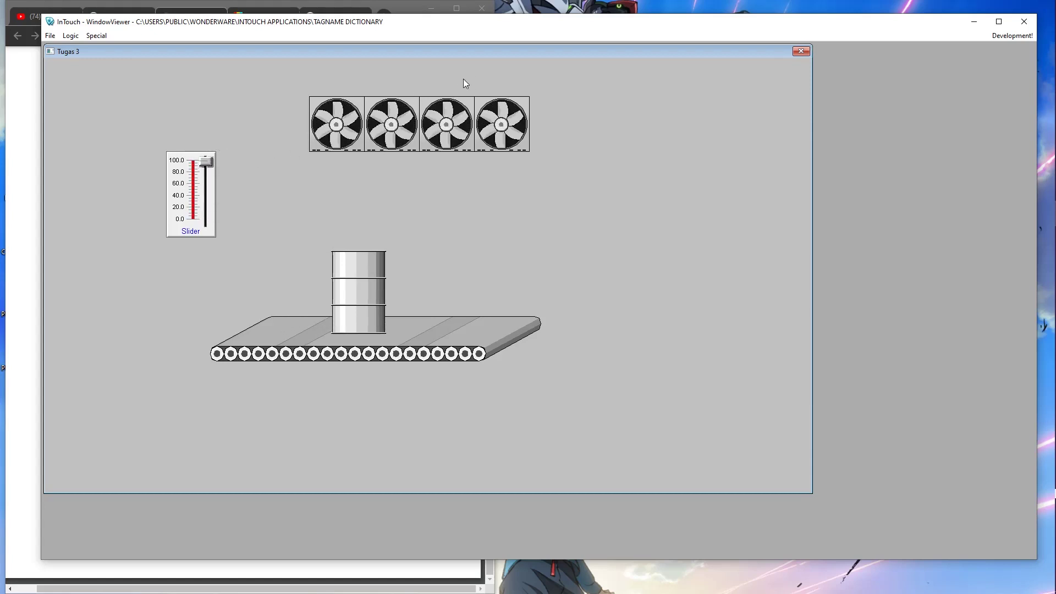